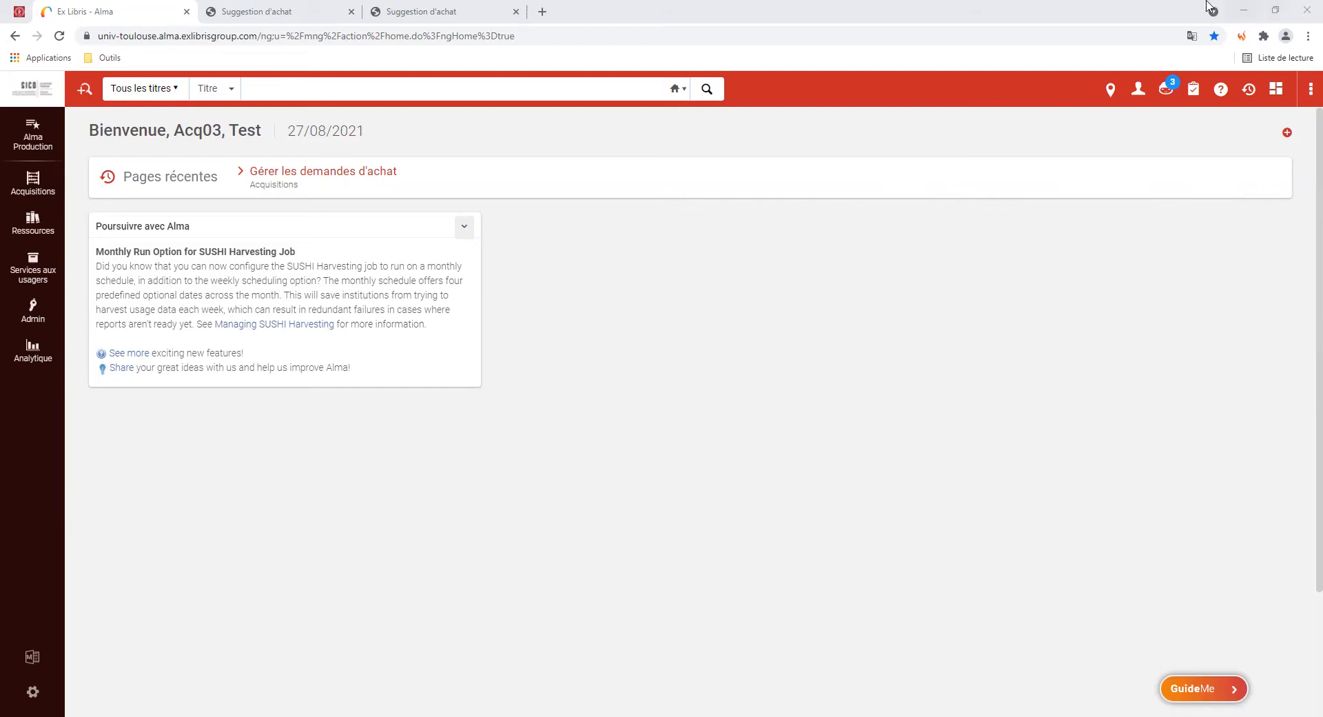
# Leave the Alma home page for the purchase-suggestion form in the next browser tab
pyautogui.click(263, 15)
pyautogui.scroll(-2, 173, 370)
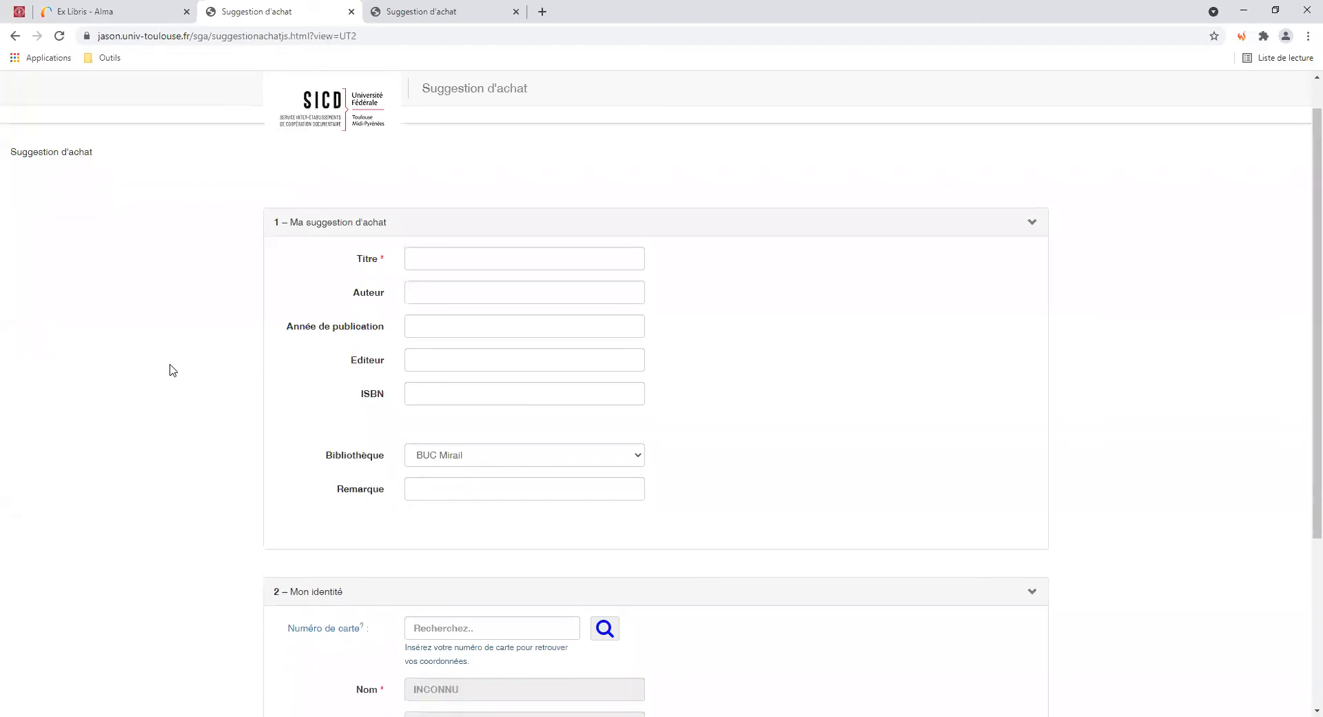
pyautogui.scroll(1, 170, 372)
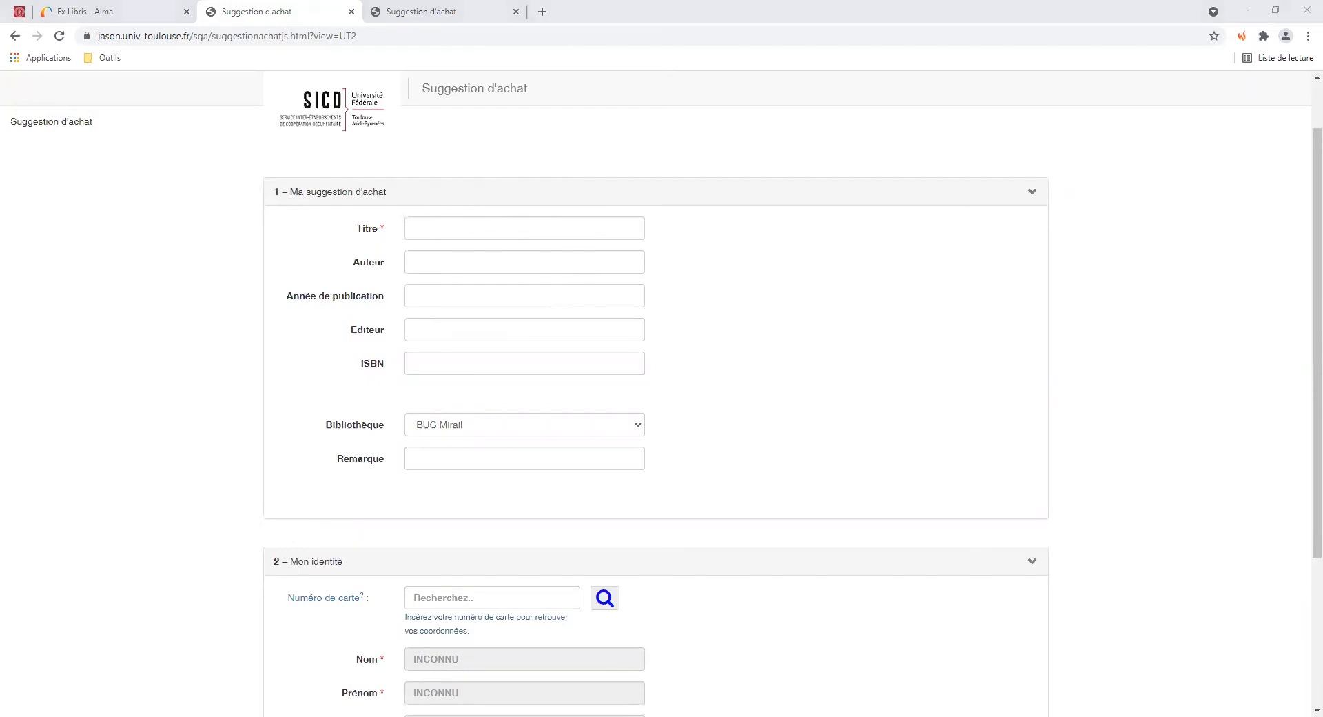
pyautogui.click(414, 226)
pyautogui.click(438, 266)
pyautogui.click(439, 266)
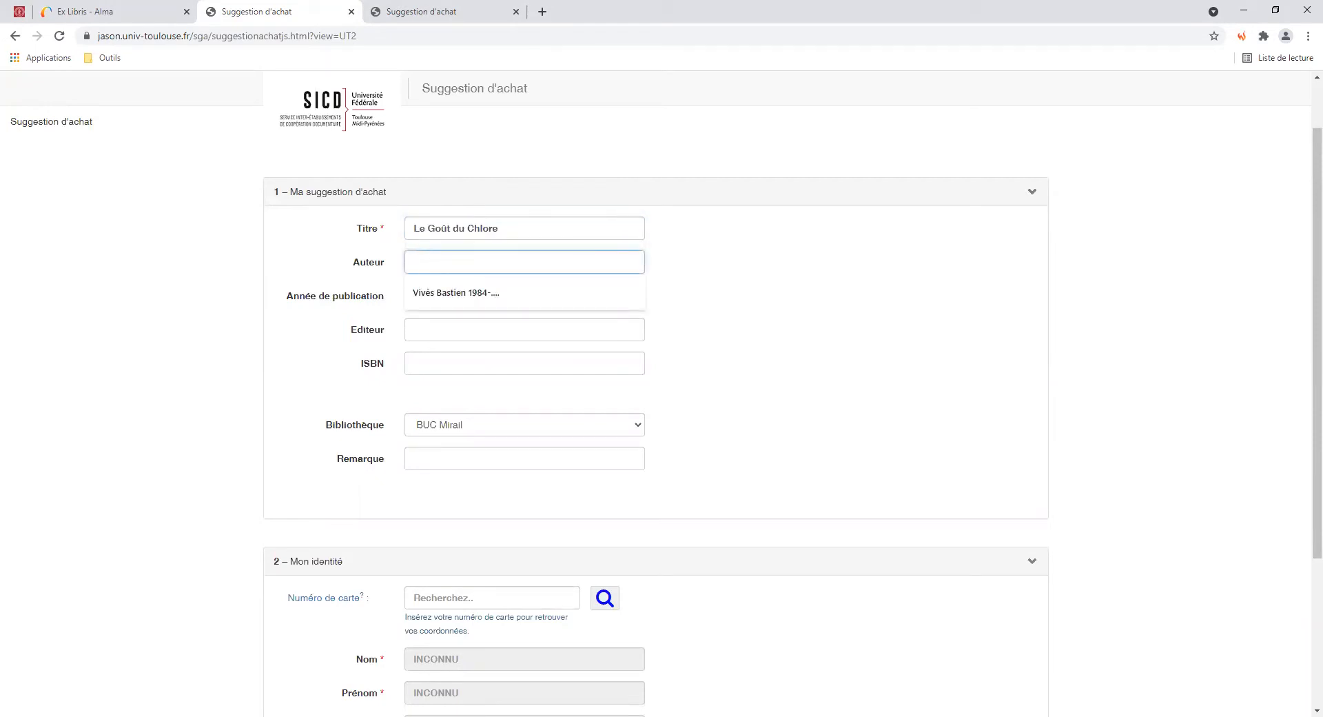
pyautogui.click(505, 345)
pyautogui.click(439, 293)
pyautogui.write('2020')
pyautogui.click(452, 365)
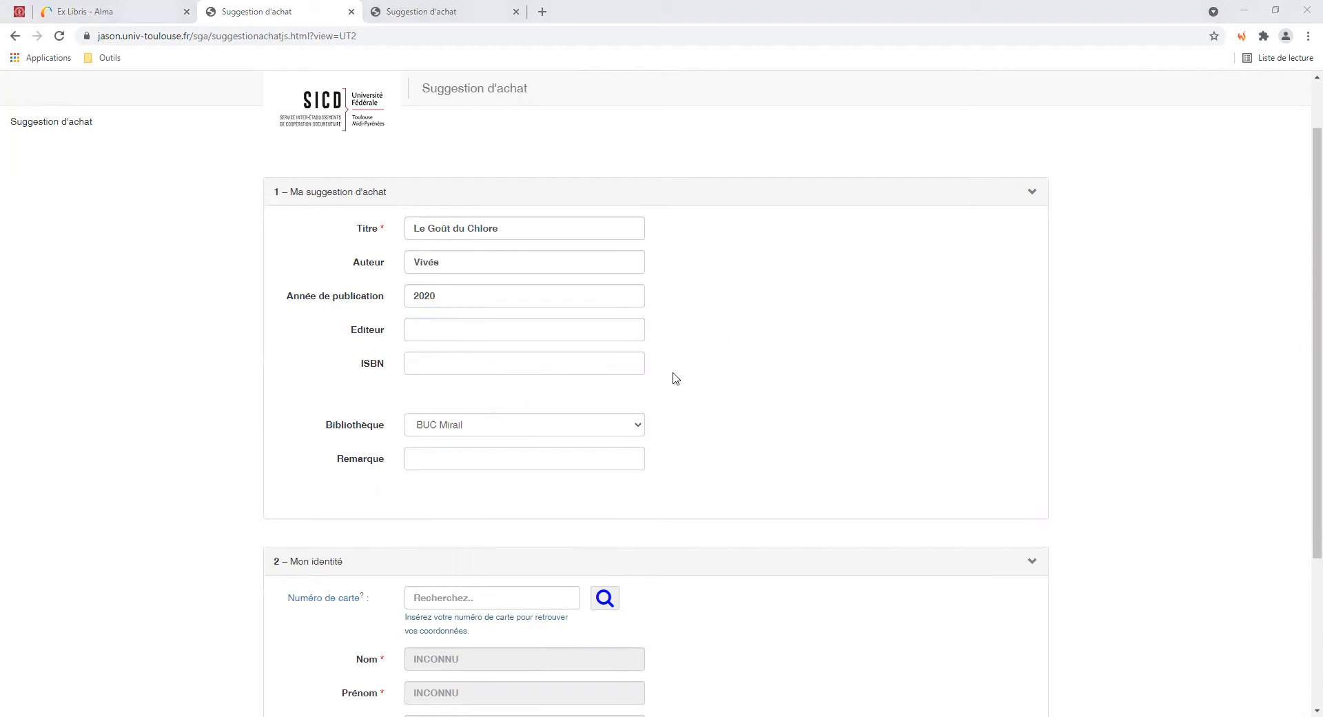
pyautogui.hotkey('ctrl', 'v')
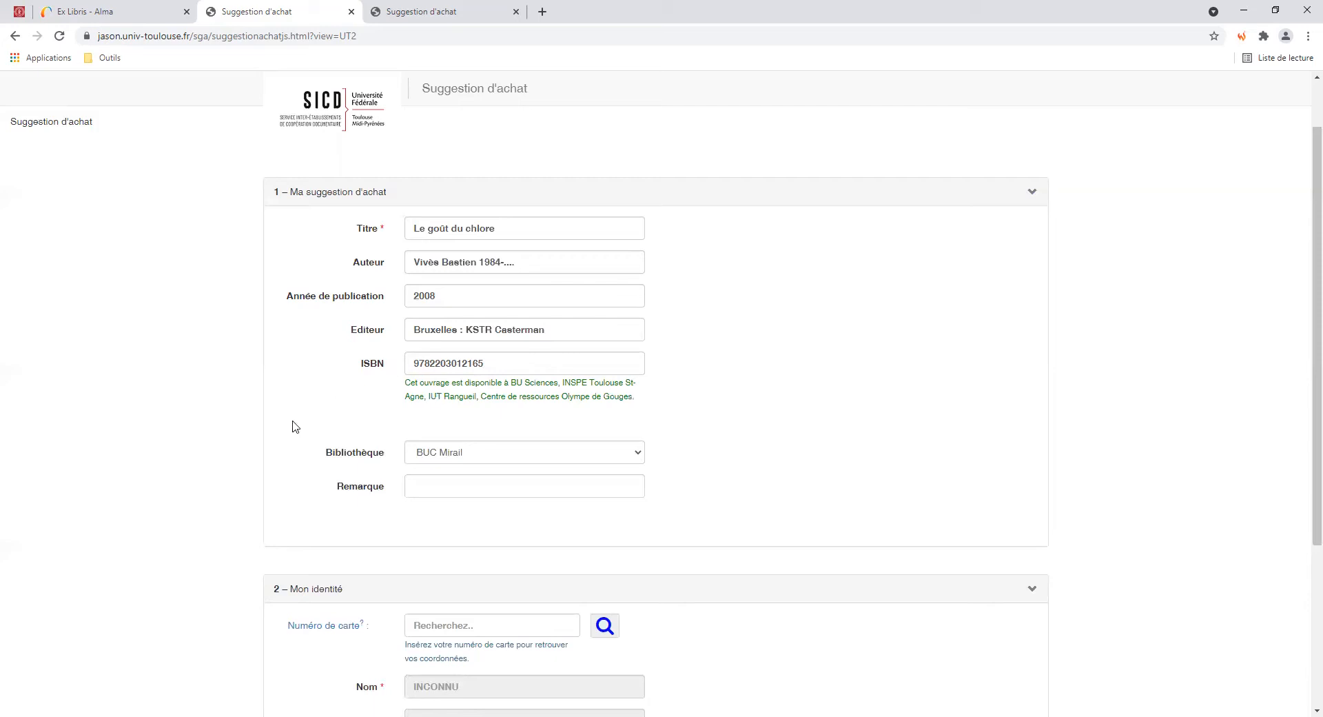
# Keep BUC Mirail as the library and add the remark 'urgent svp'
pyautogui.scroll(-1, 289, 448)
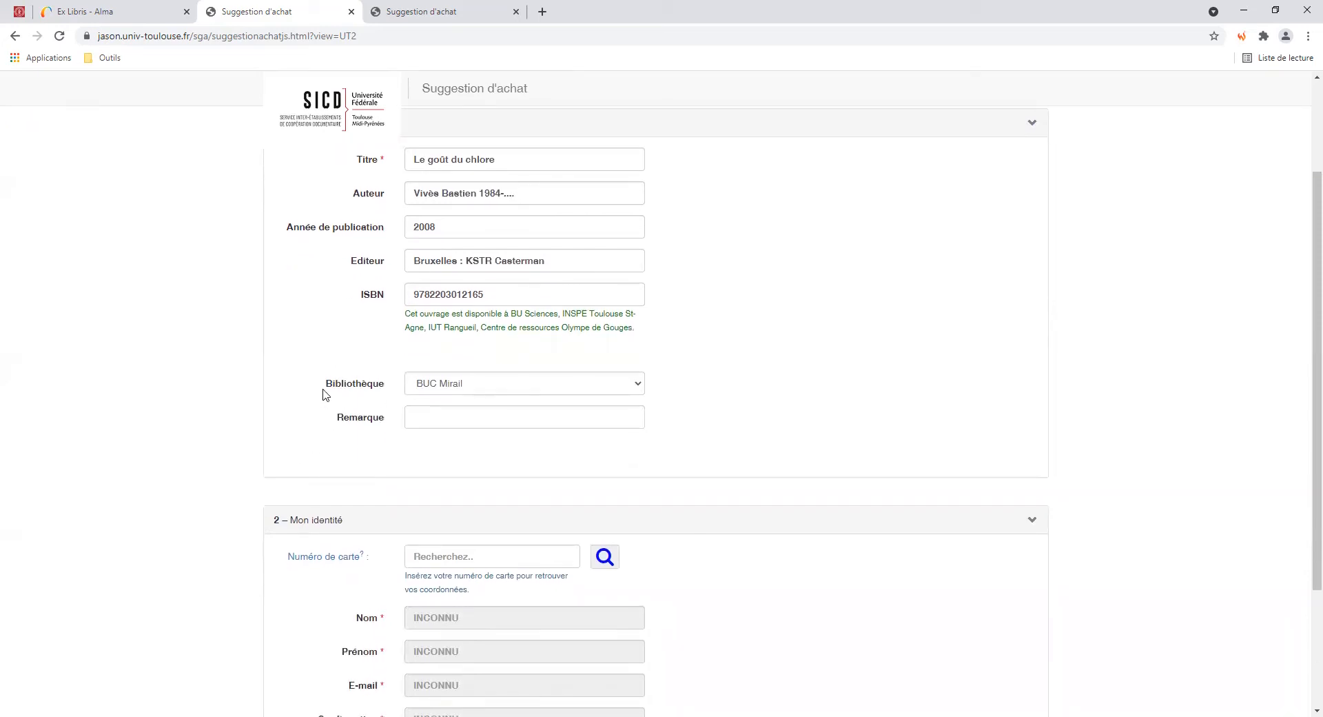
pyautogui.click(470, 391)
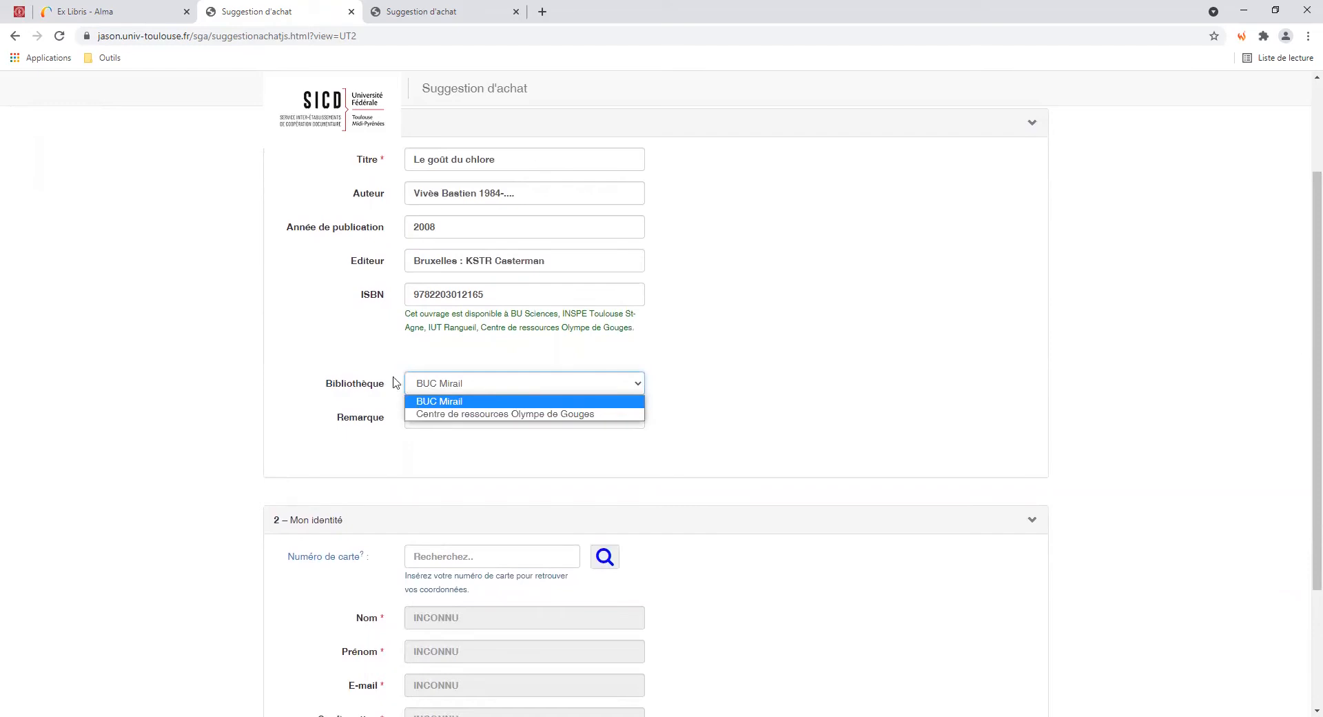
pyautogui.click(299, 386)
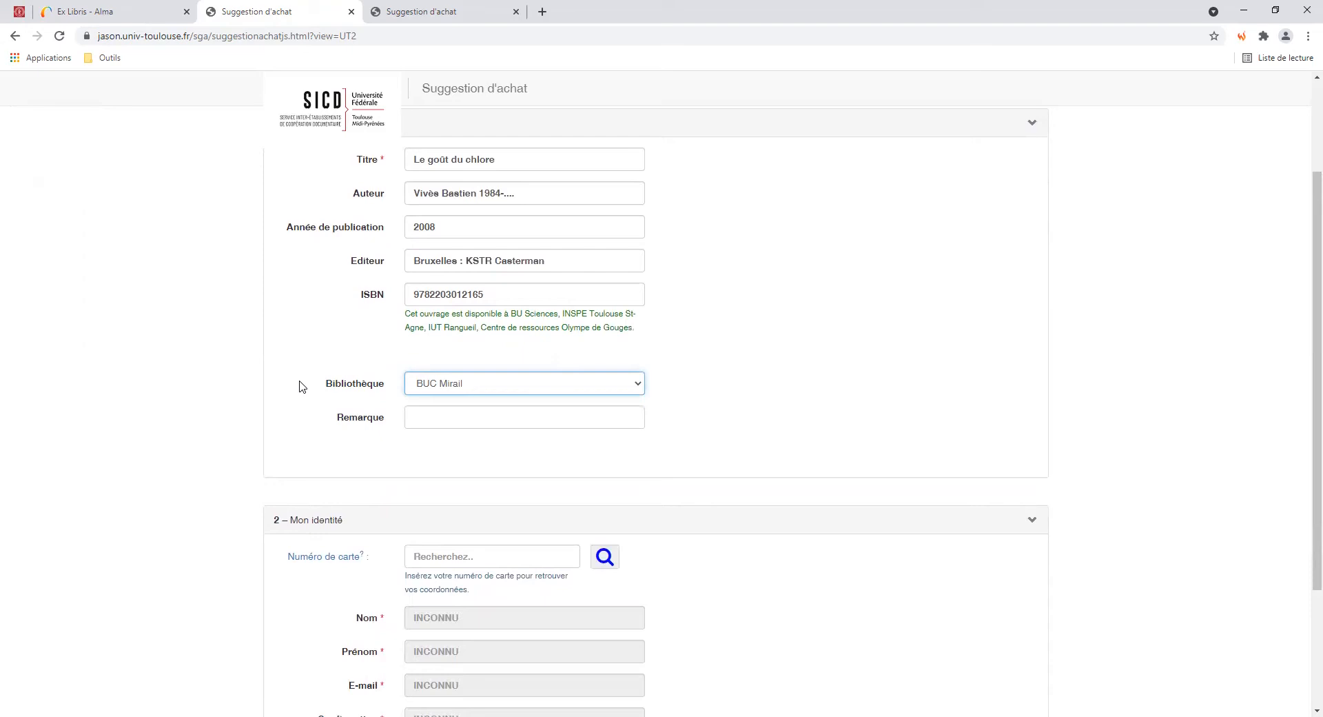
pyautogui.click(475, 420)
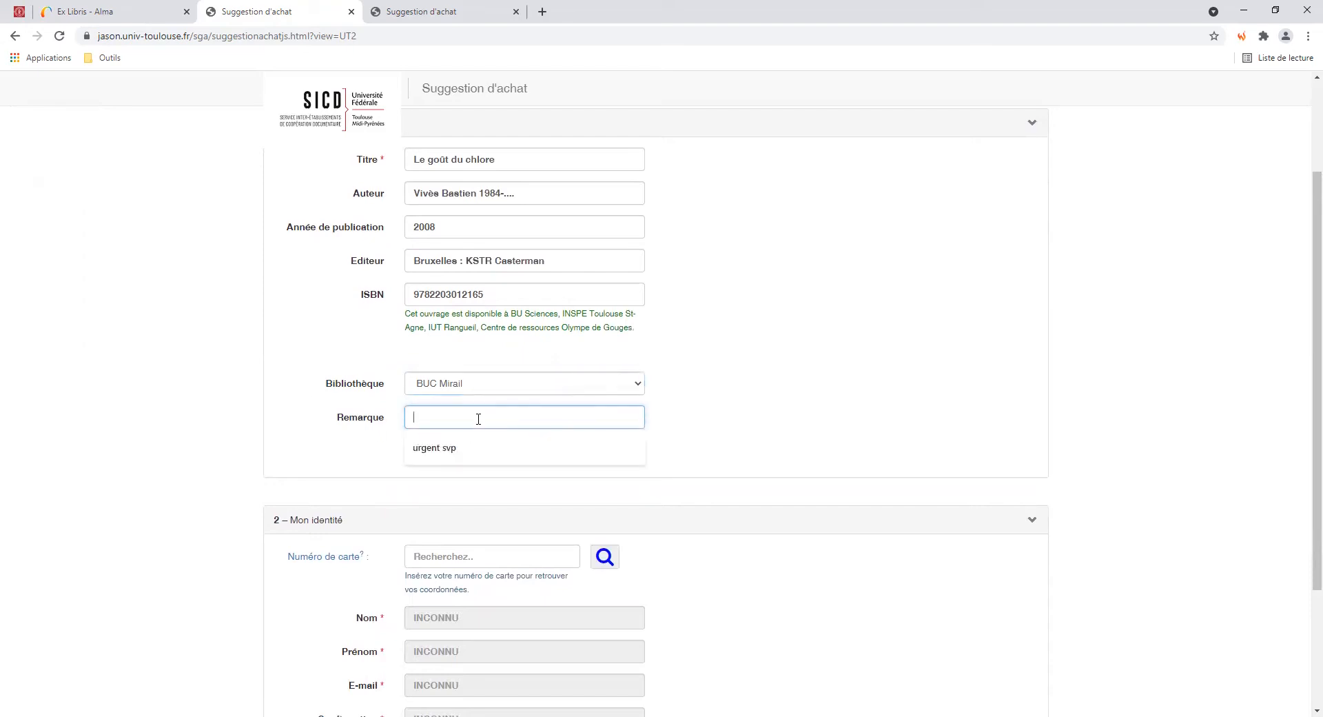
pyautogui.click(436, 452)
pyautogui.click(215, 577)
# Enter the requester's saved library card number and look up their surname, first name and e-mail
pyautogui.scroll(-2, 205, 562)
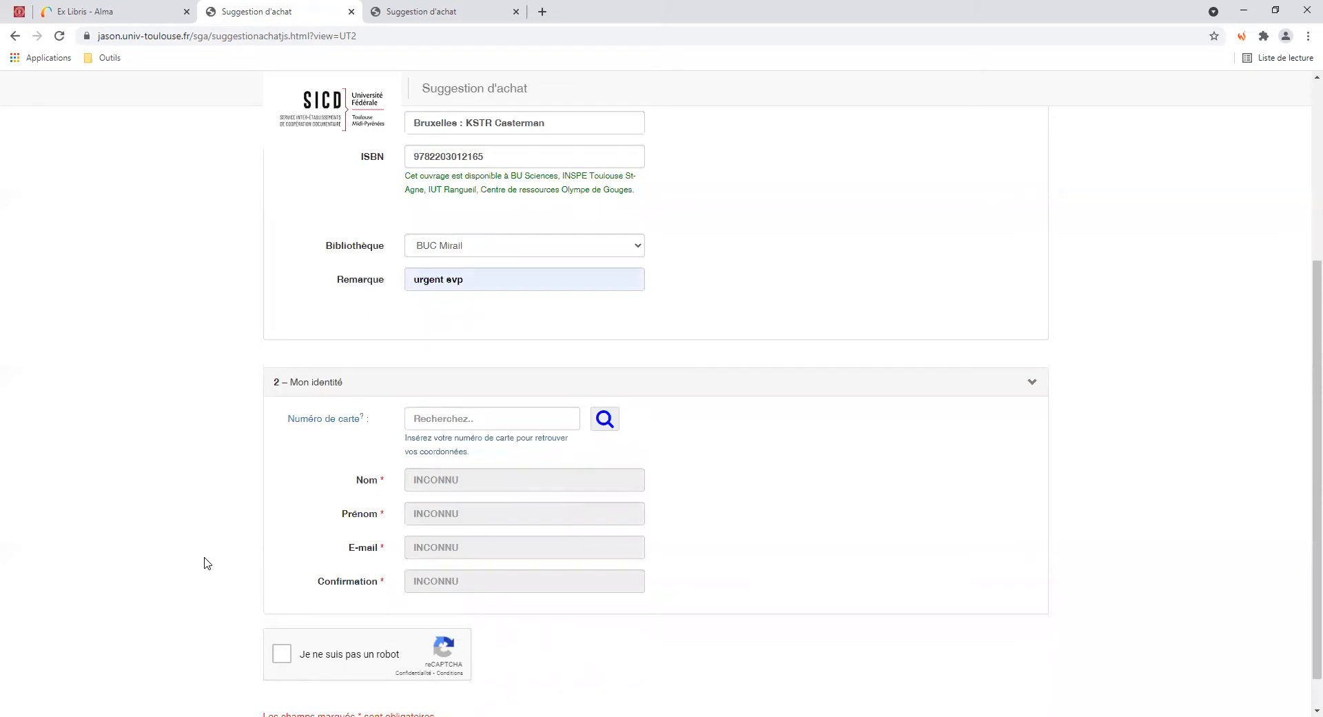
pyautogui.click(471, 418)
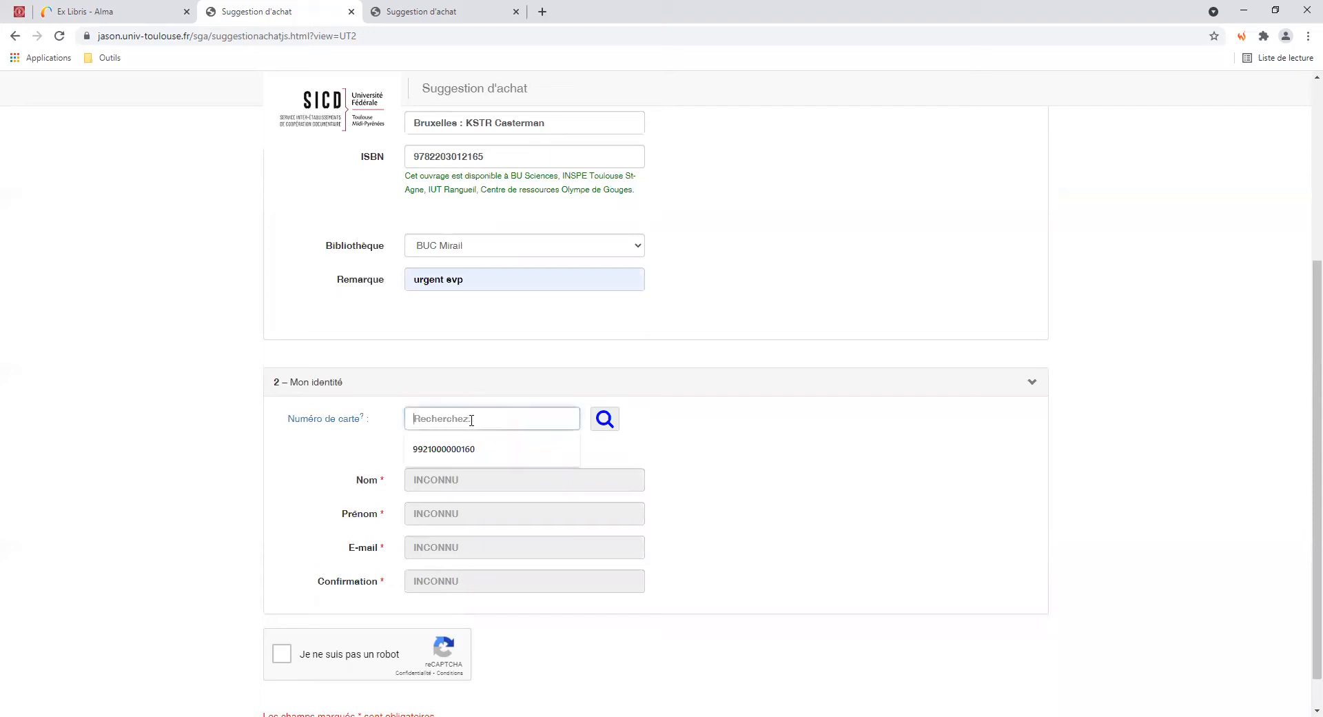
pyautogui.click(570, 449)
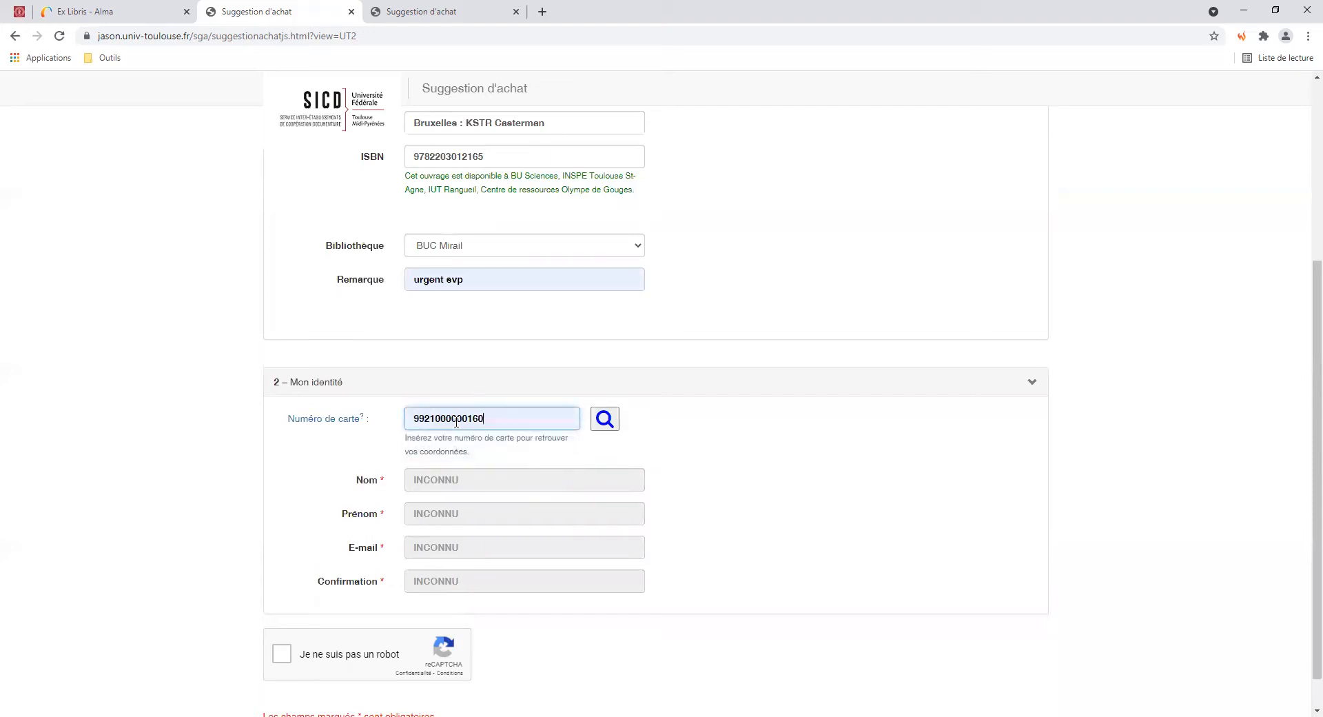
pyautogui.click(605, 420)
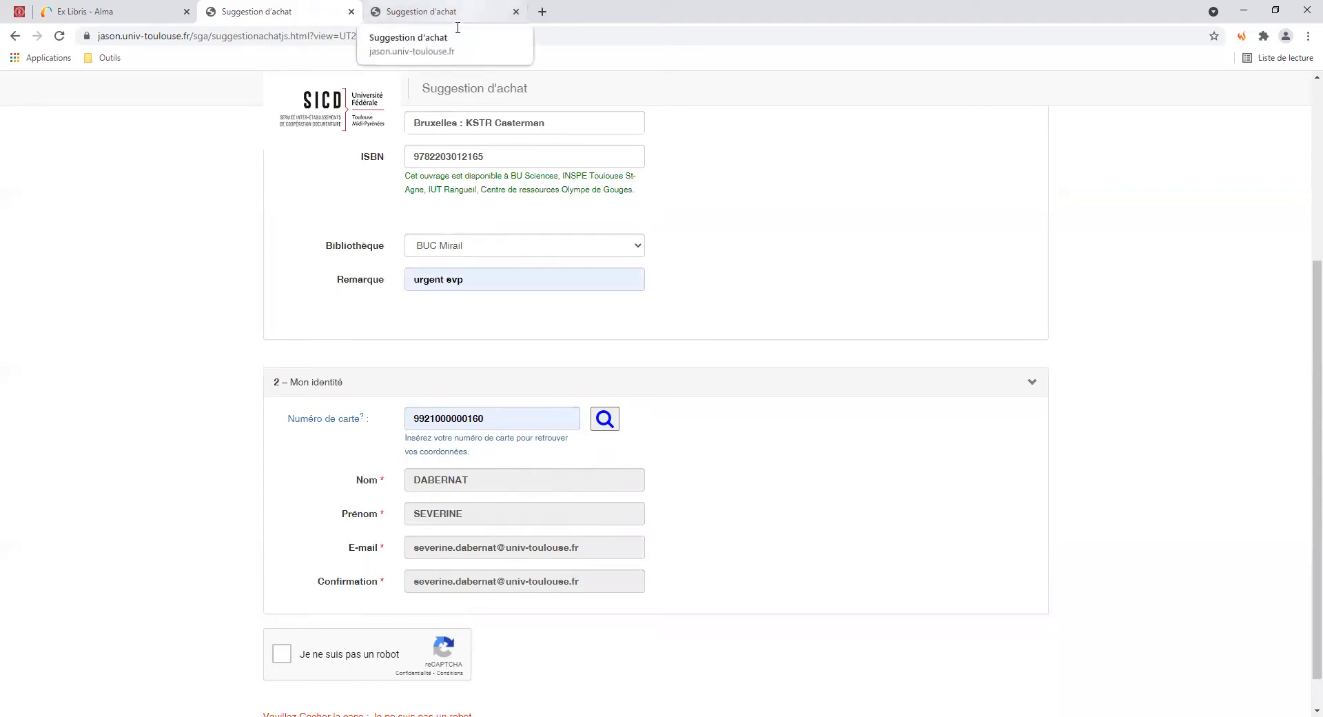
pyautogui.click(457, 26)
# On the INSA form, enter the requester's surname, first name, e-mail and matching e-mail confirmation
pyautogui.scroll(-3, 221, 582)
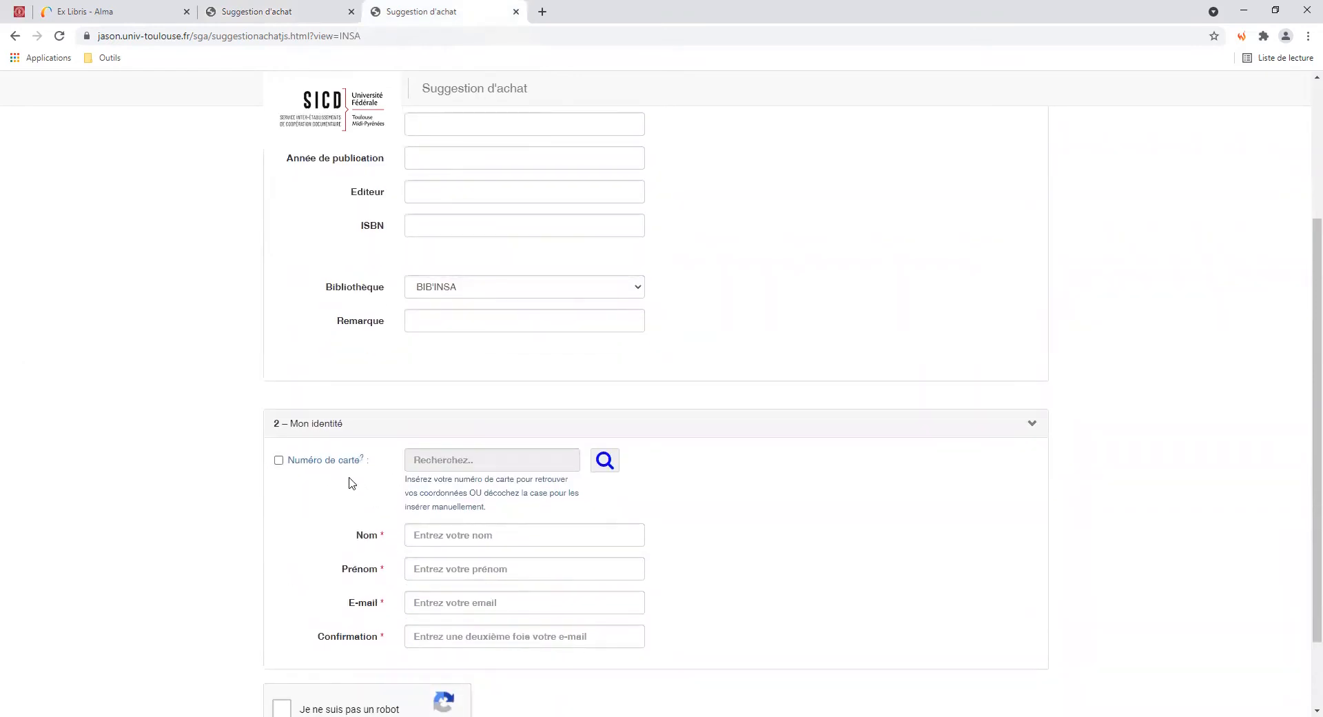
pyautogui.click(437, 539)
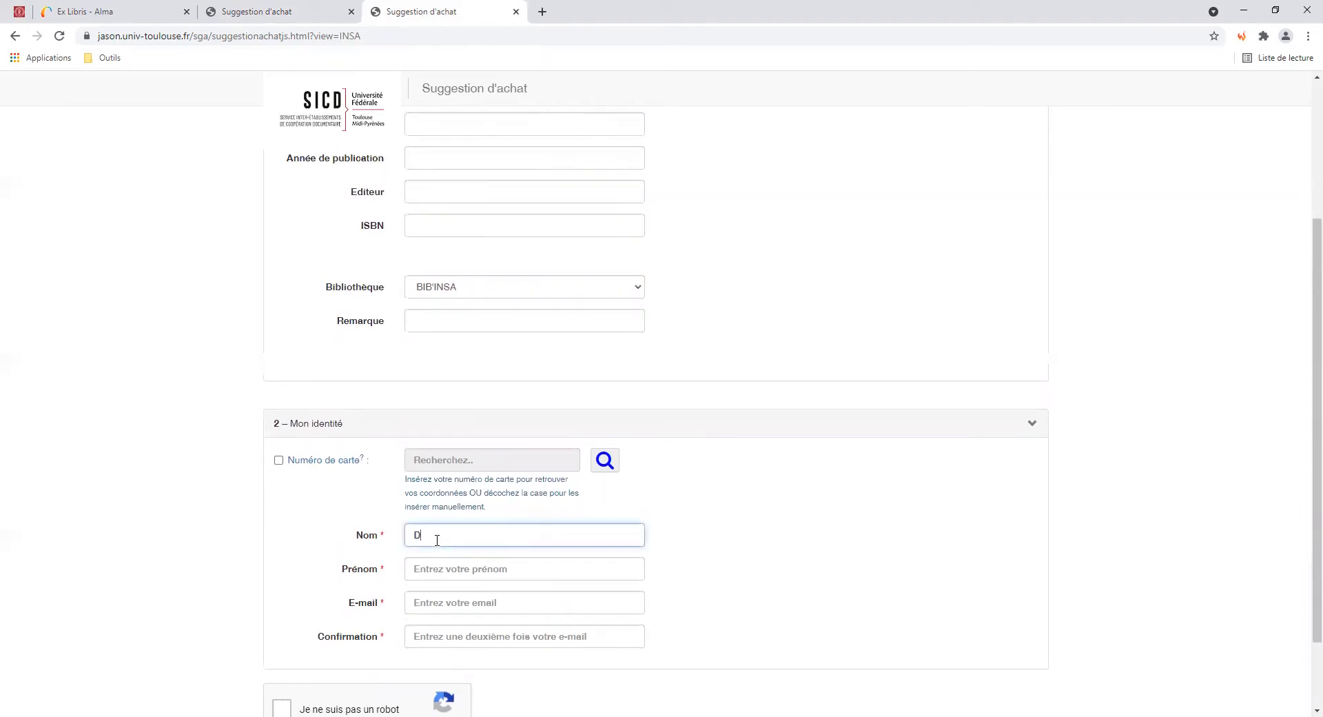
pyautogui.press('Tab')
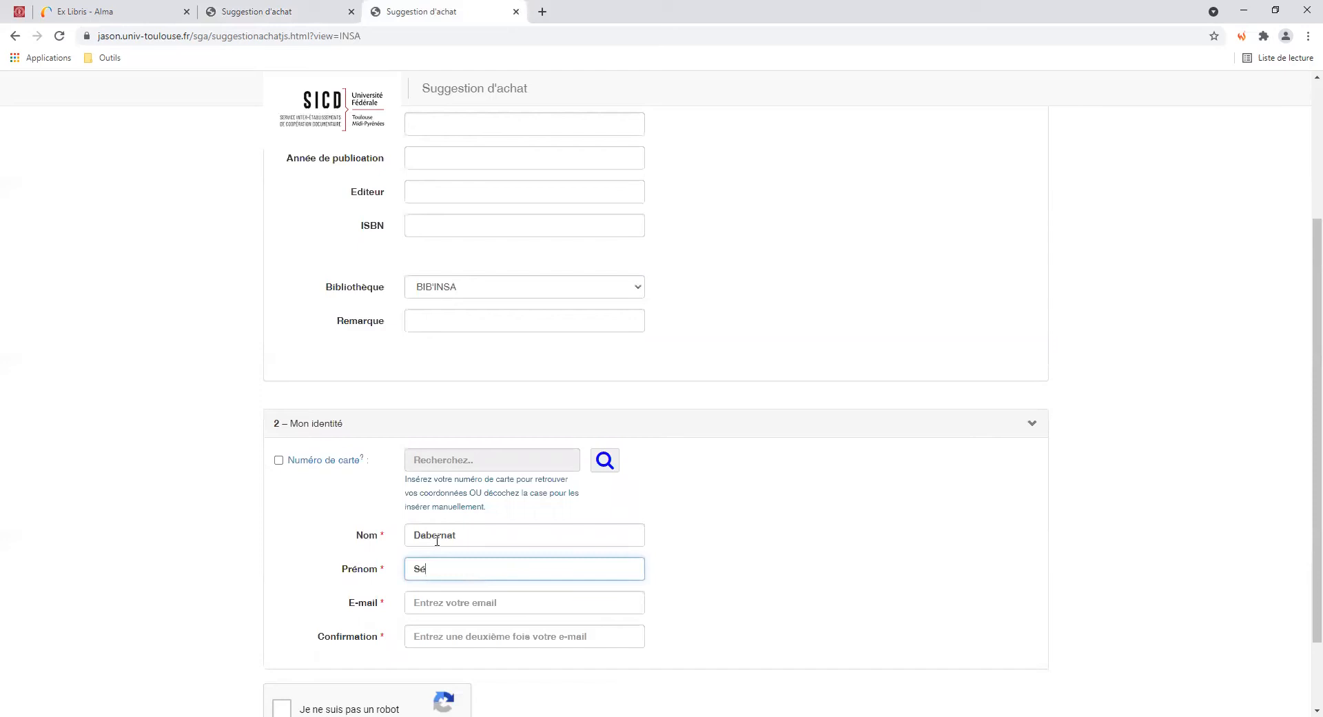
pyautogui.click(445, 599)
pyautogui.click(446, 645)
pyautogui.moveTo(603, 605); pyautogui.dragTo(357, 606)
pyautogui.hotkey('ctrl', 'c')
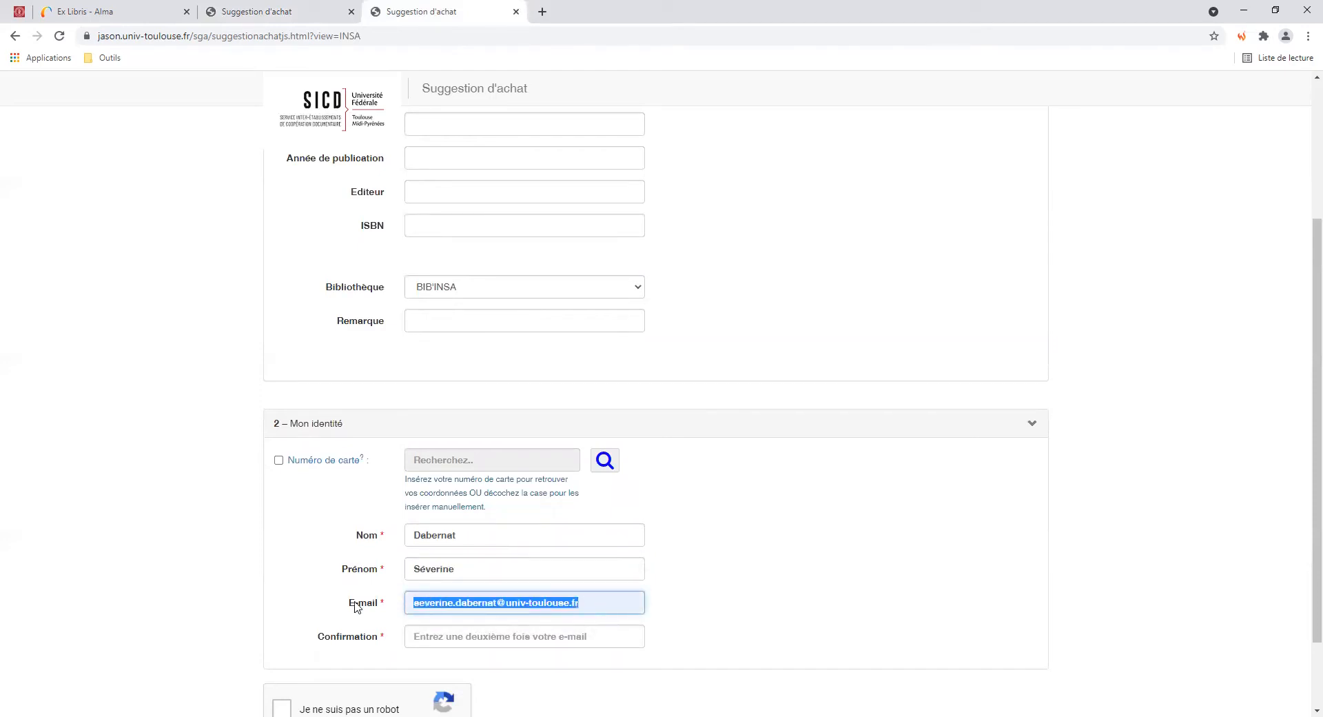
pyautogui.click(449, 639)
pyautogui.hotkey('ctrl', 'v')
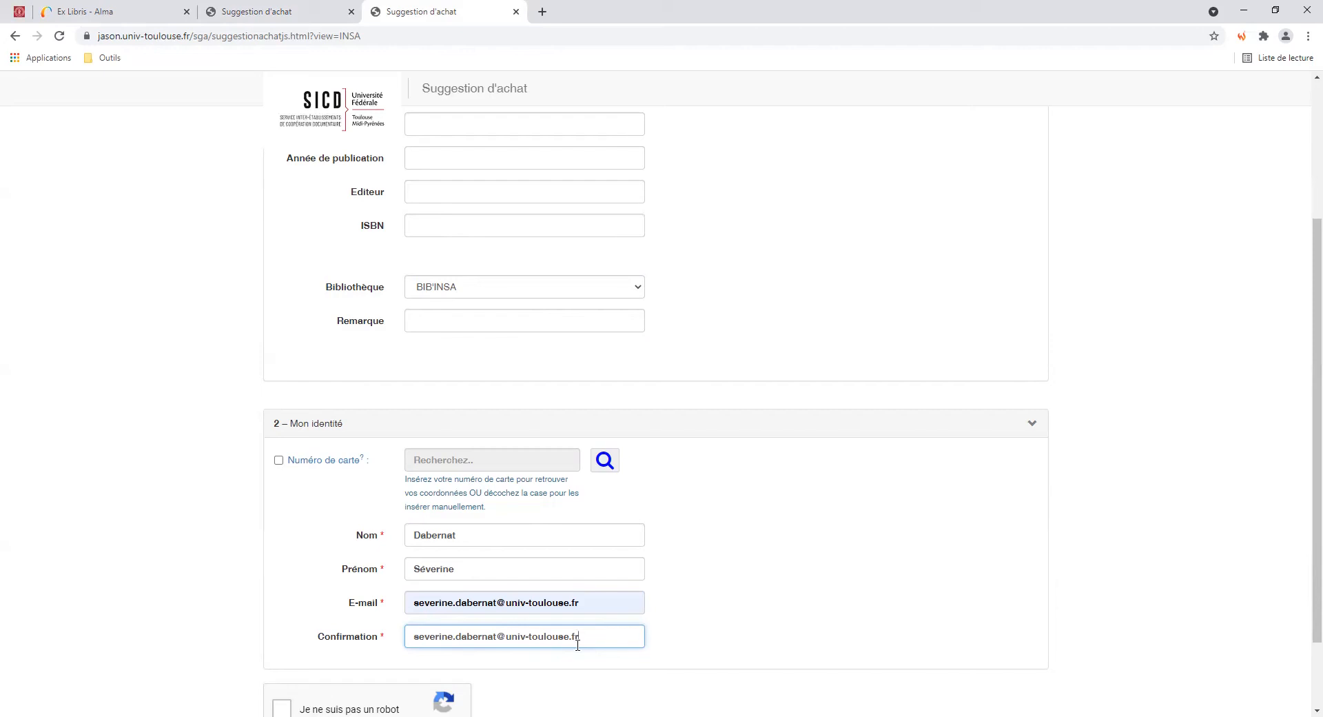
# Pass the anti-robot check on the BUC Mirail form and submit the Le goût du chlore suggestion
pyautogui.click(275, 15)
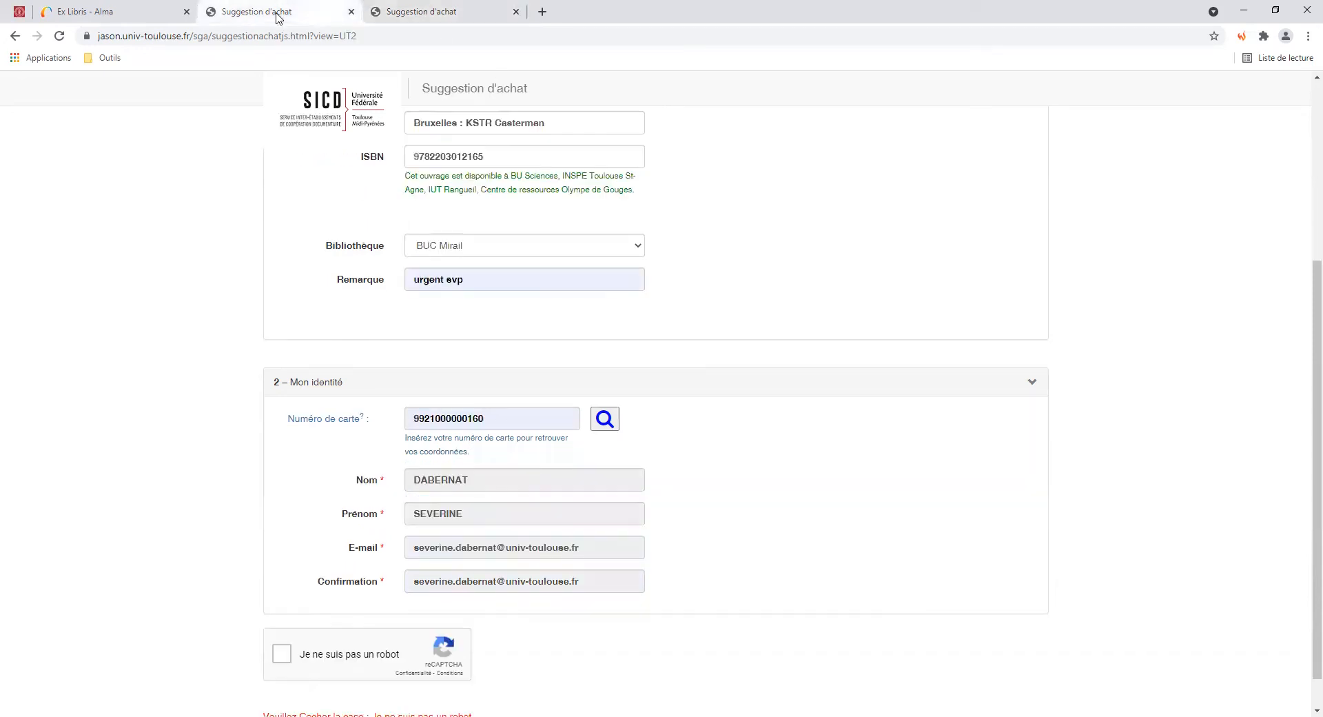
pyautogui.scroll(3, 140, 497)
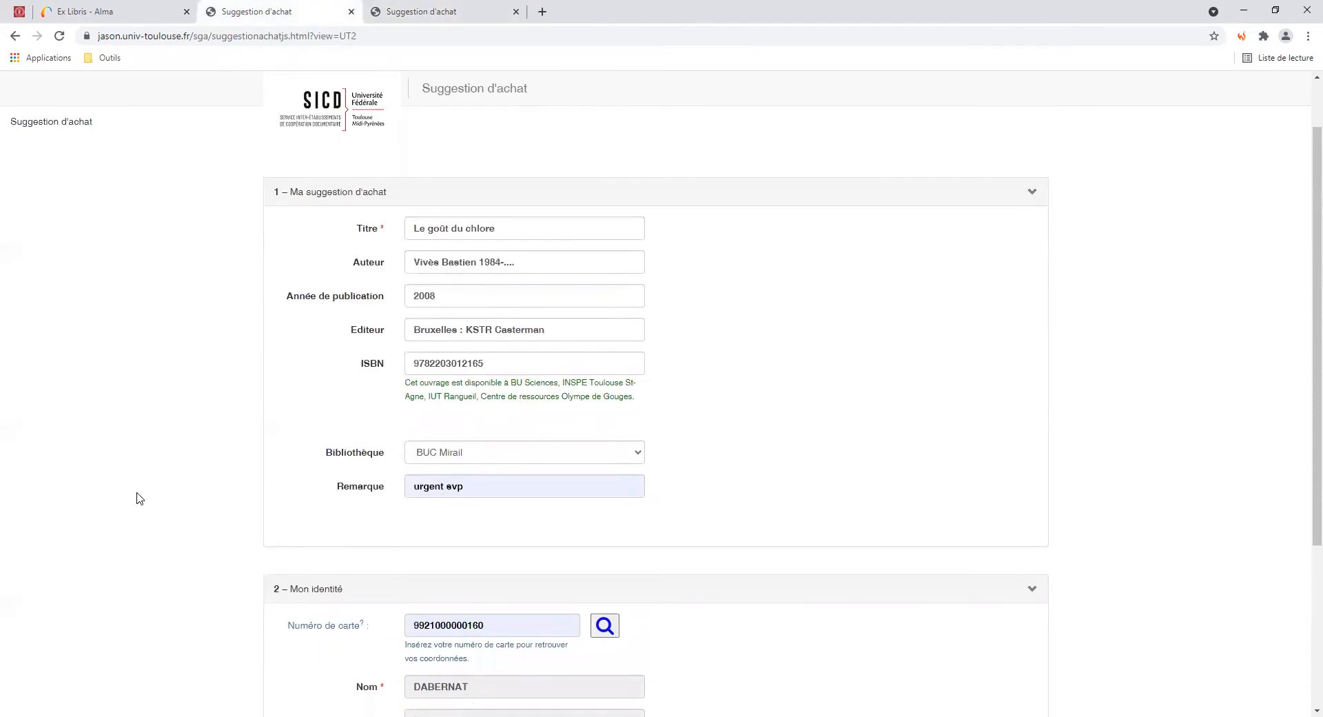
pyautogui.scroll(-4, 140, 497)
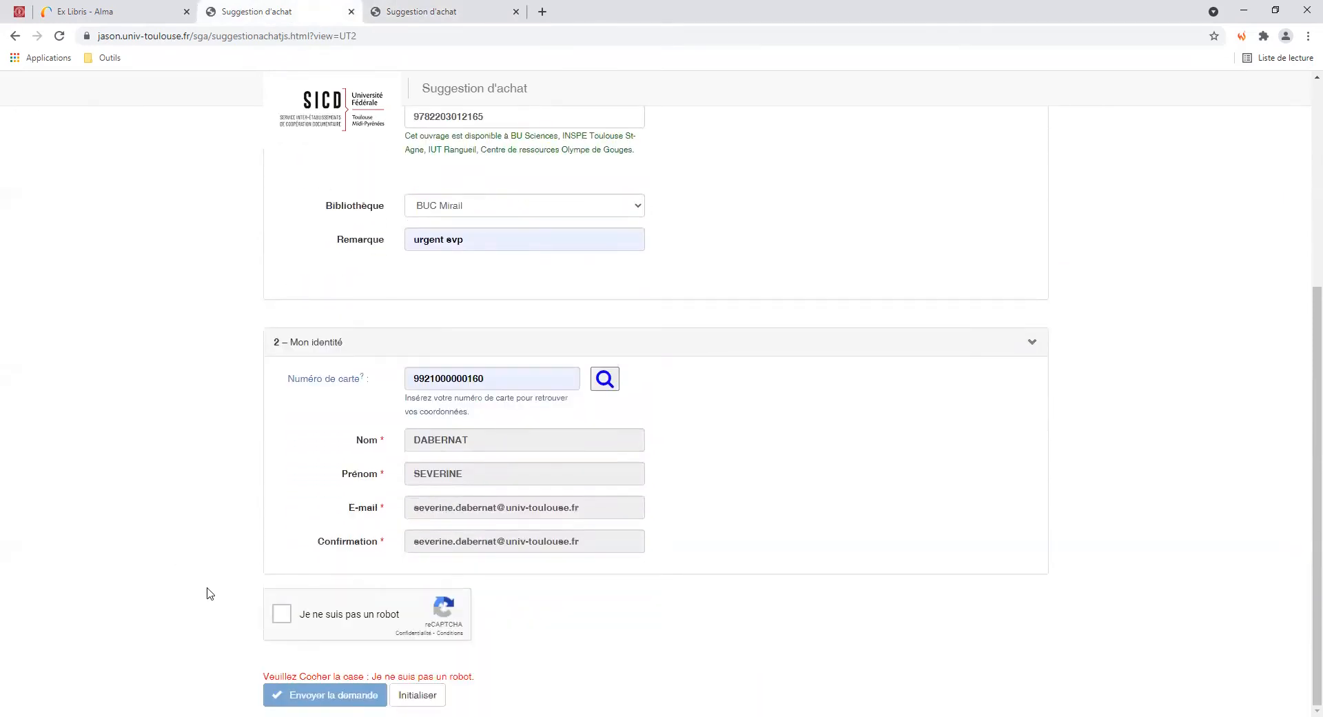
pyautogui.click(279, 621)
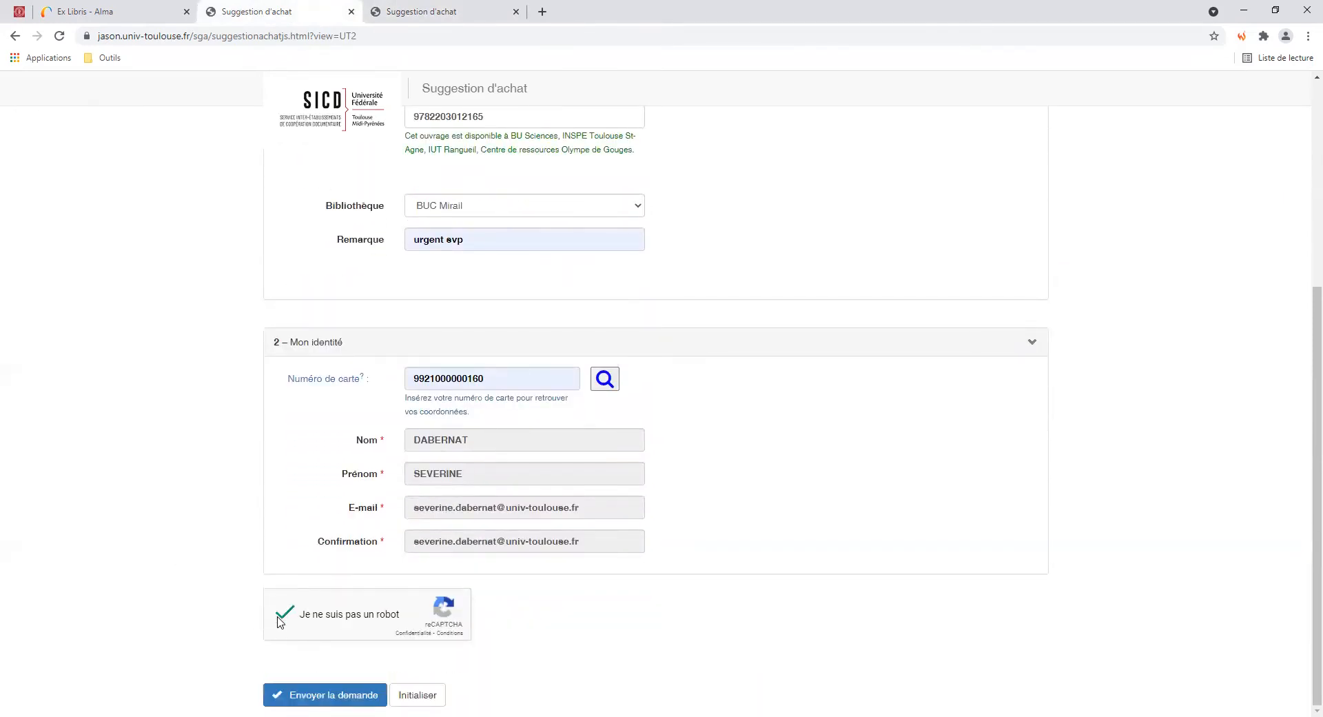
pyautogui.click(317, 694)
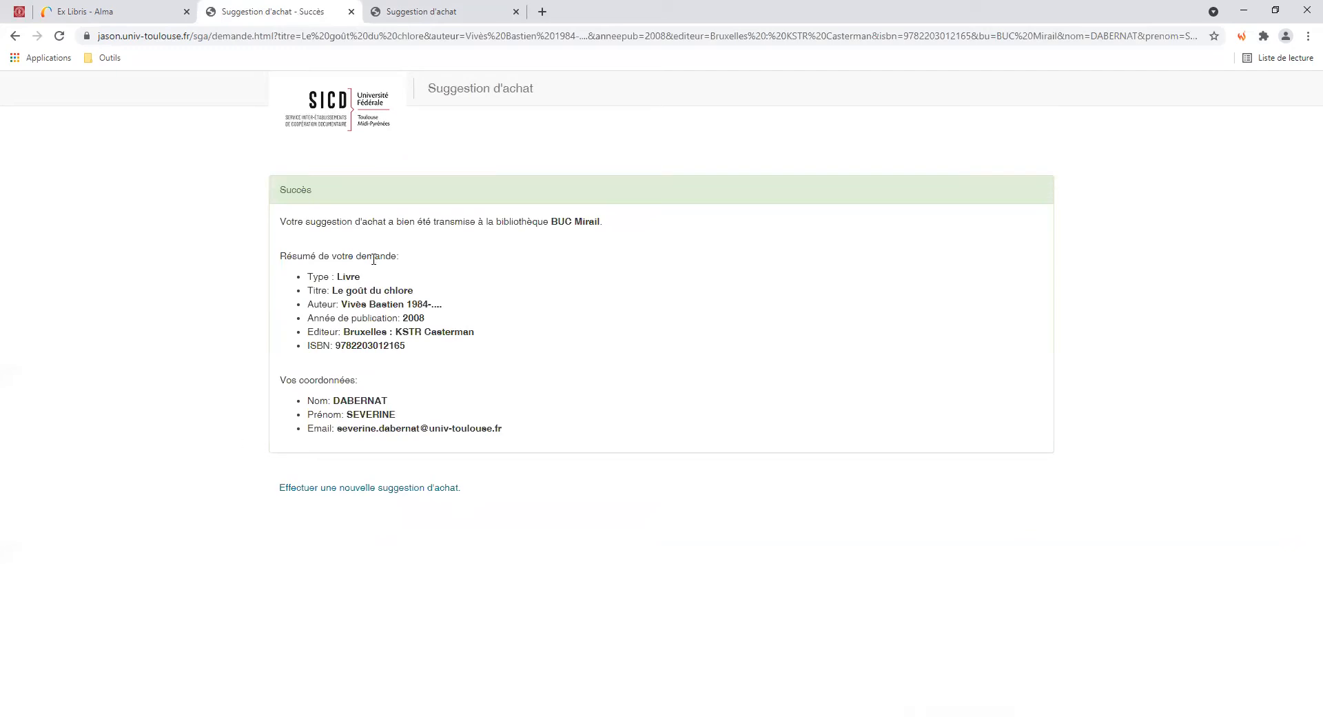
pyautogui.moveTo(389, 221); pyautogui.dragTo(614, 224)
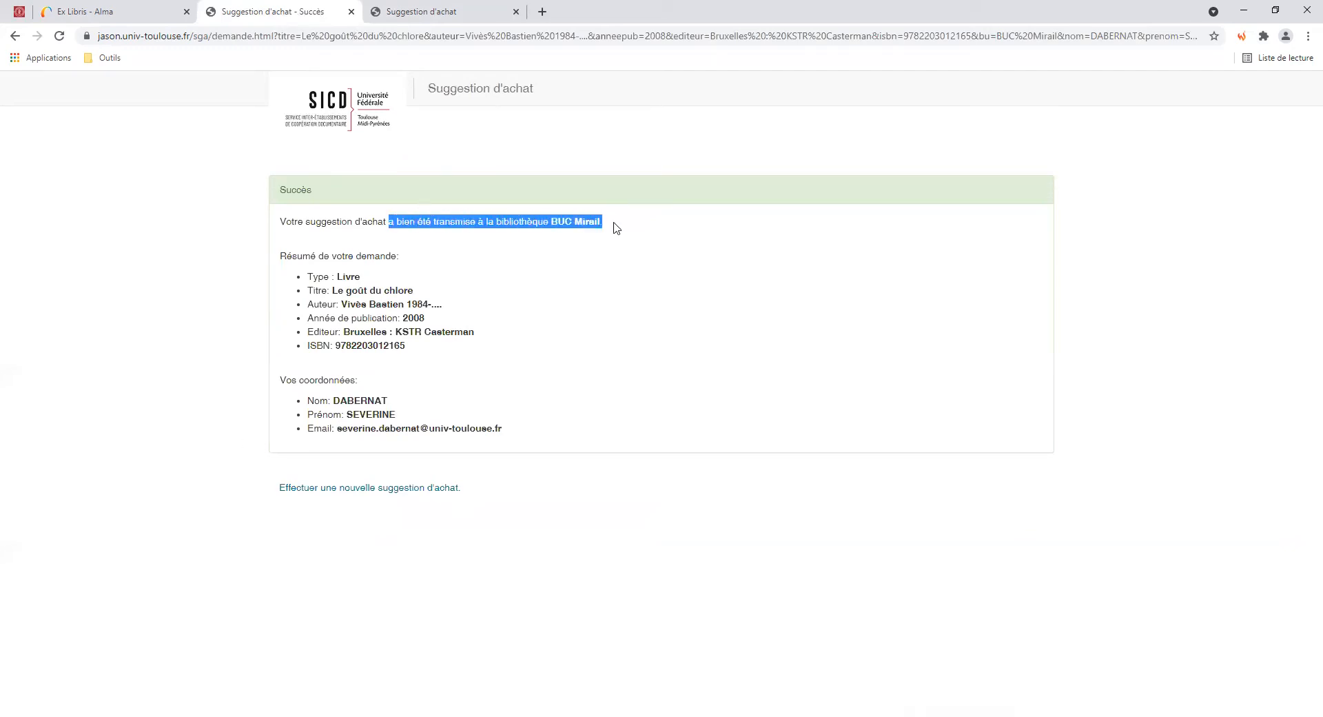
pyautogui.click(578, 271)
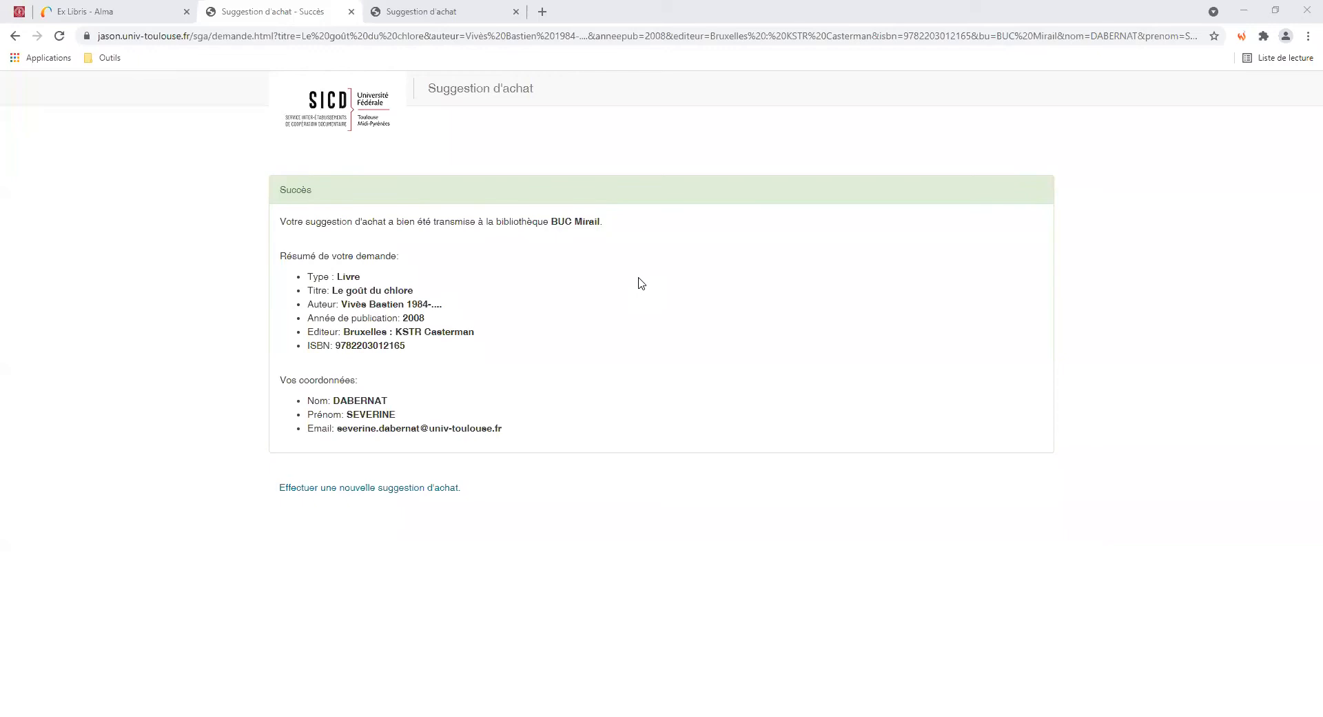
# Back in Alma, open Gérer les demandes d'achat from the Acquisitions menu
pyautogui.click(137, 15)
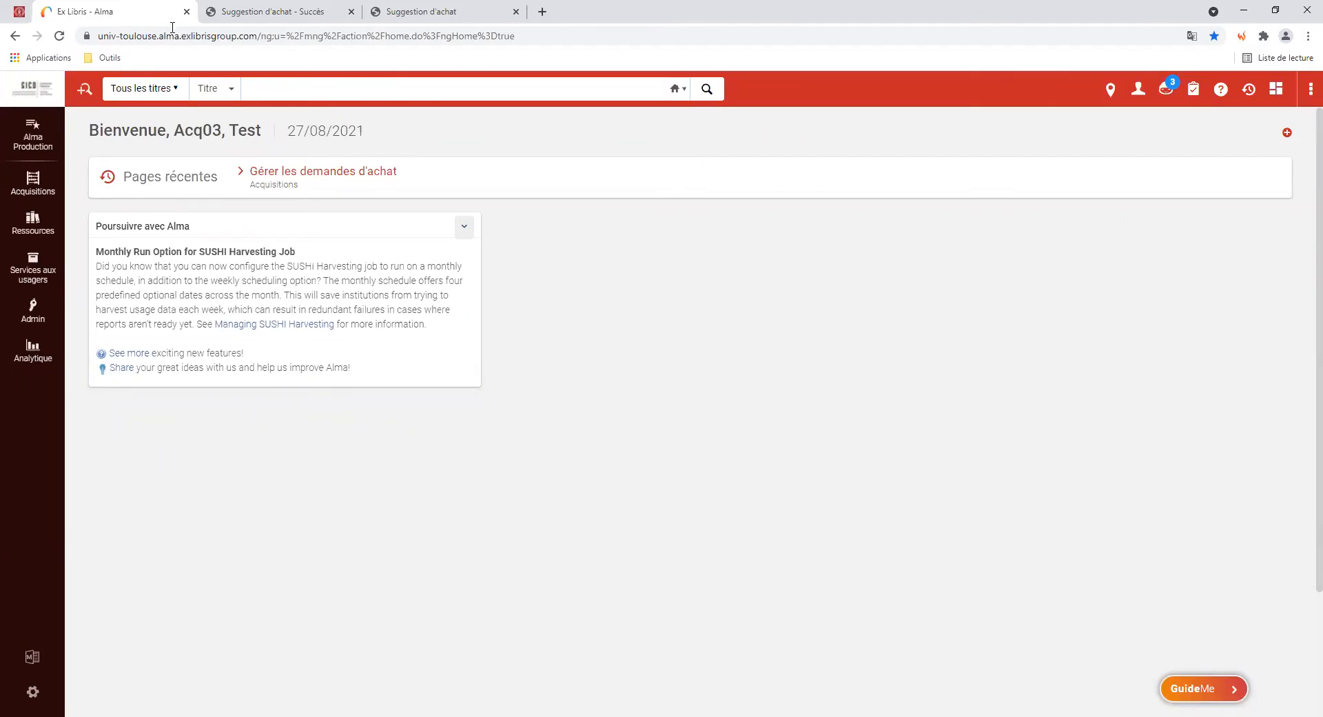
pyautogui.click(43, 191)
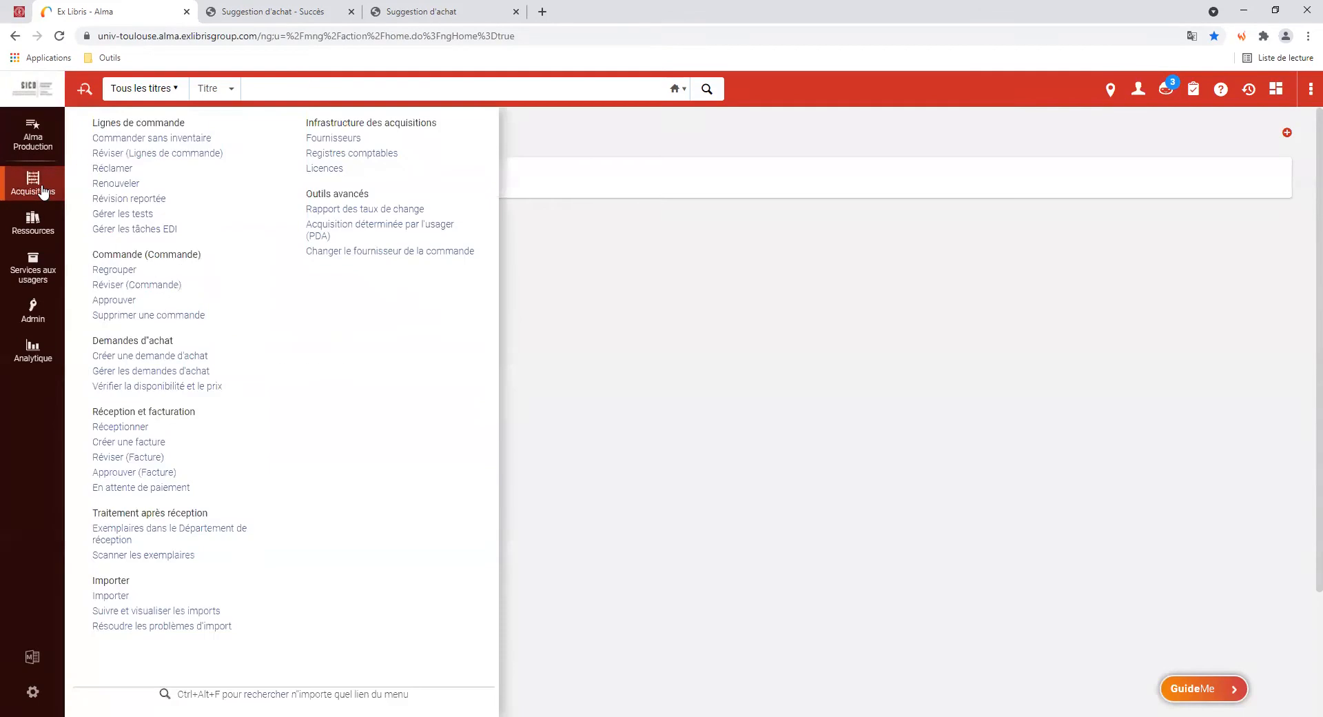
pyautogui.click(164, 373)
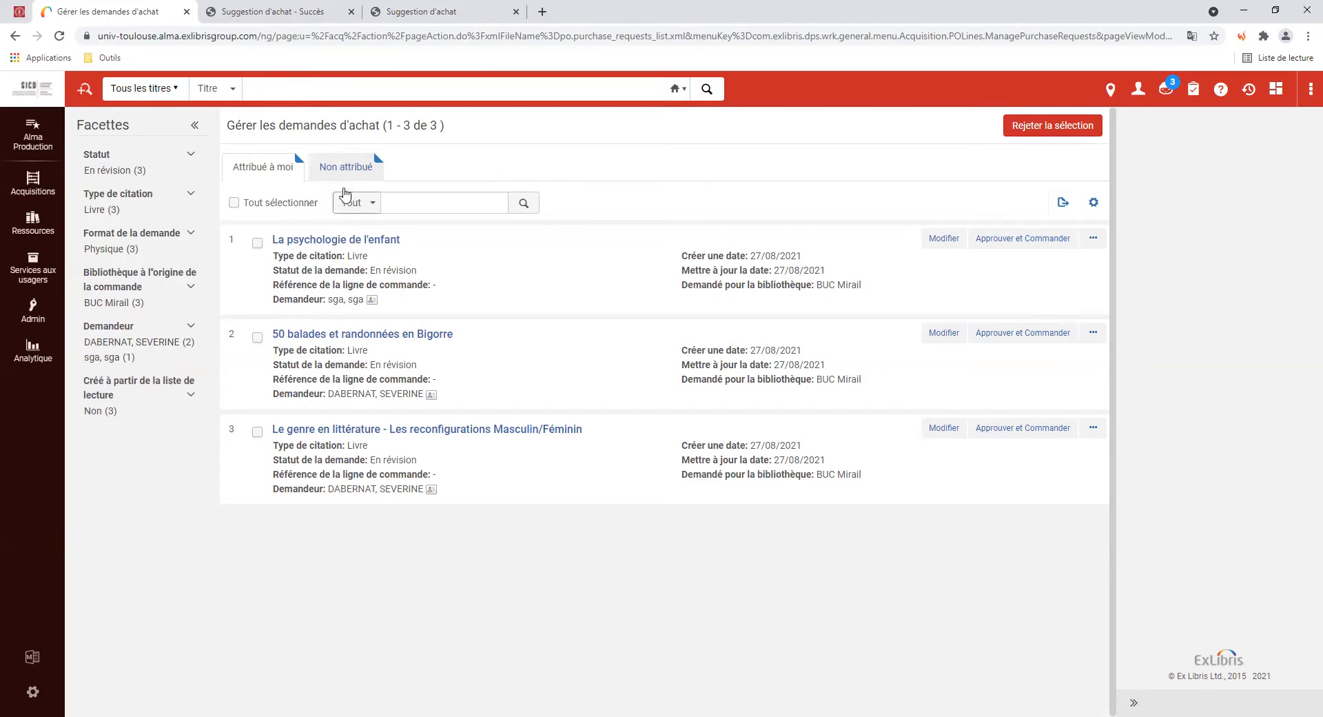
# Filter unassigned purchase requests to BUC Mirail and edit the Le goût du chlore request
pyautogui.click(344, 174)
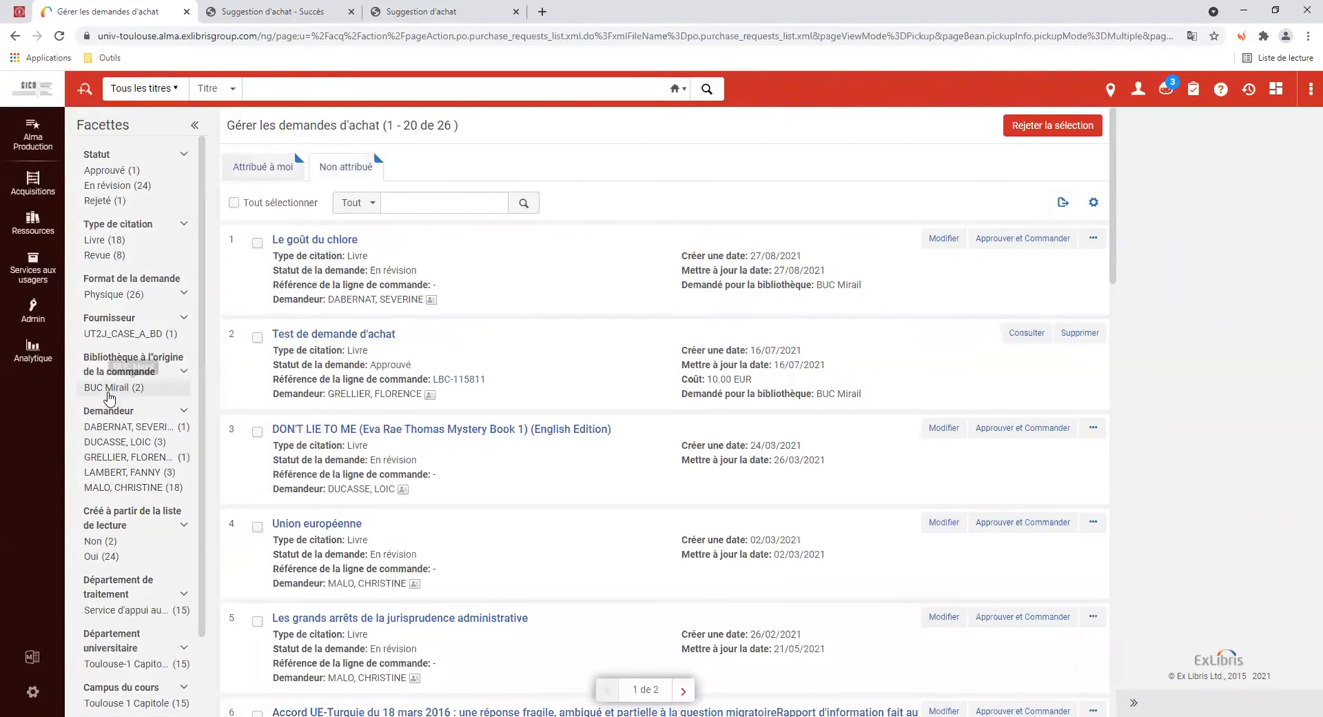
pyautogui.click(117, 392)
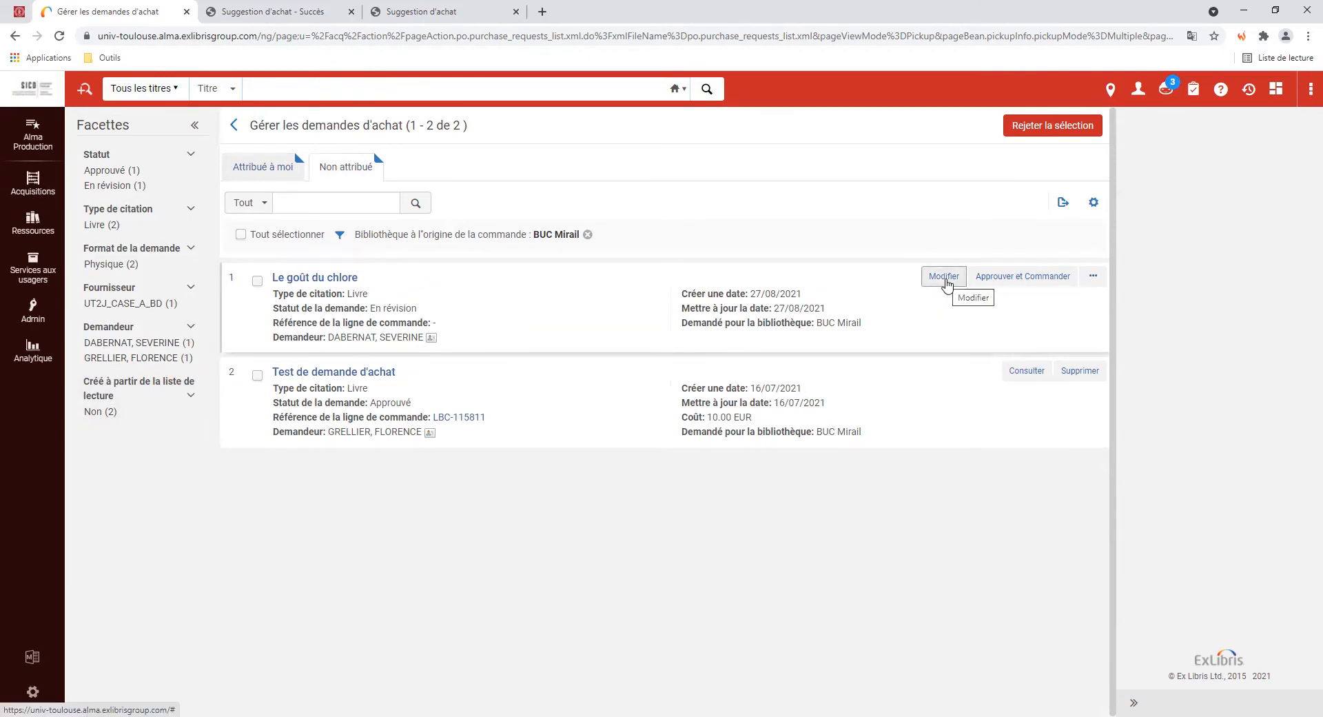
pyautogui.click(944, 277)
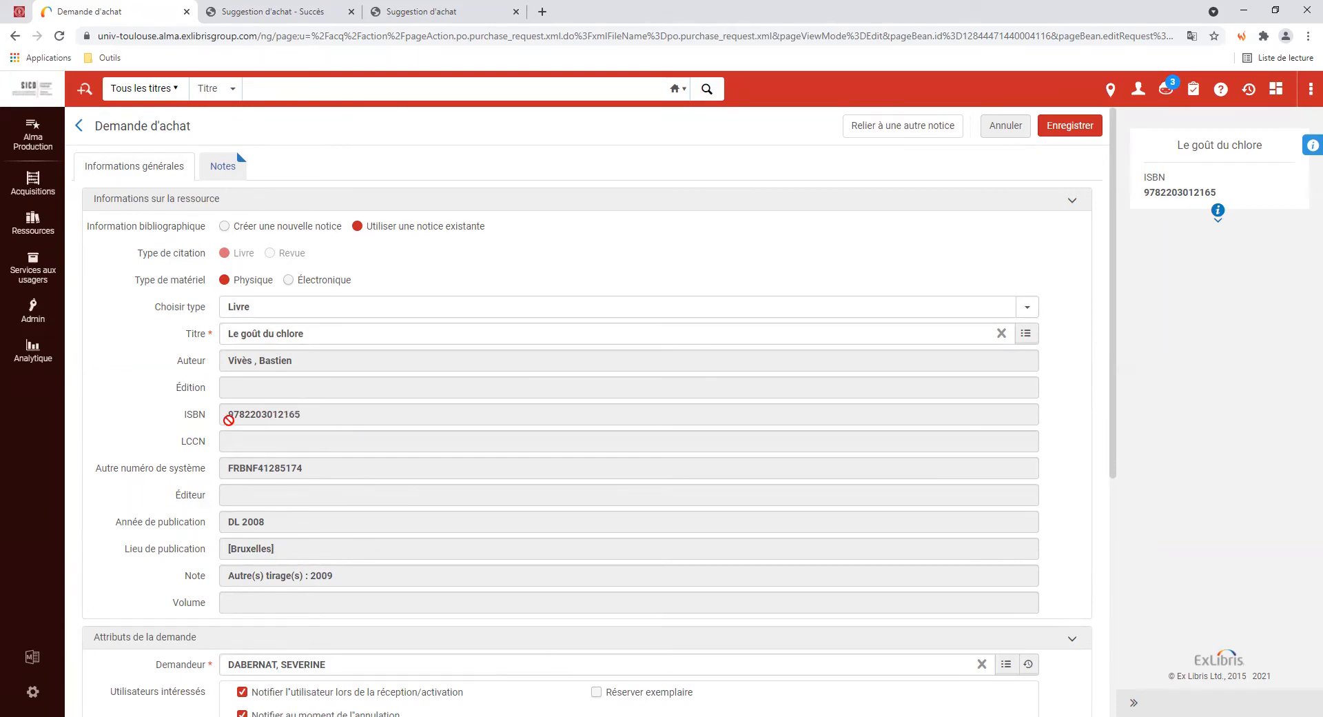
pyautogui.moveTo(225, 414); pyautogui.dragTo(311, 412)
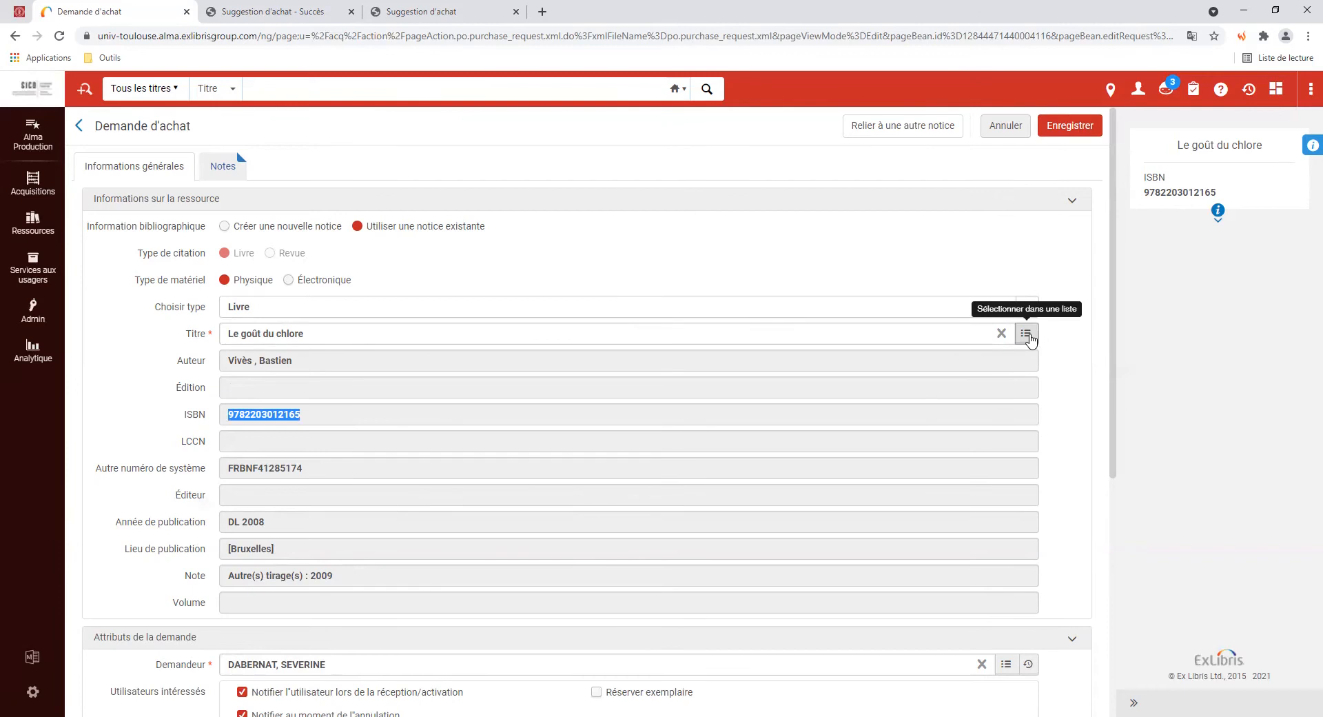
pyautogui.click(1026, 334)
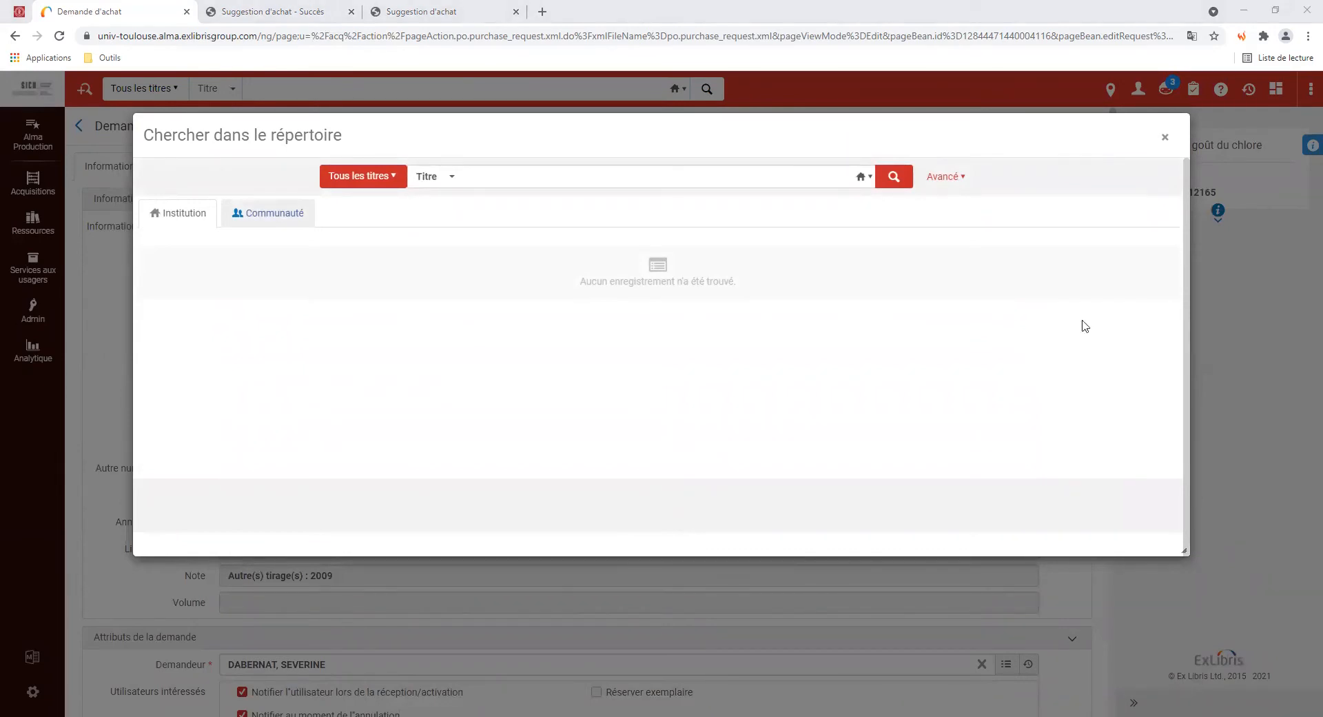
pyautogui.rightClick(508, 179)
pyautogui.click(540, 284)
pyautogui.click(894, 178)
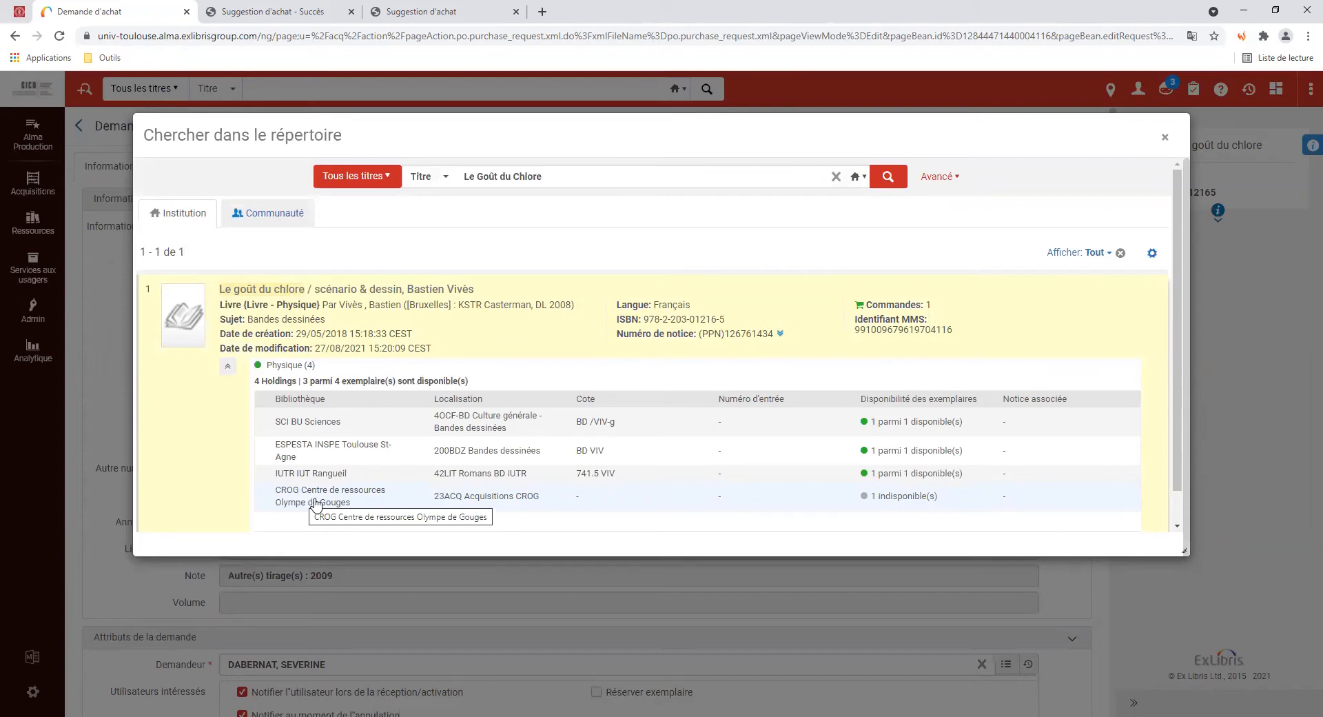
pyautogui.click(1164, 137)
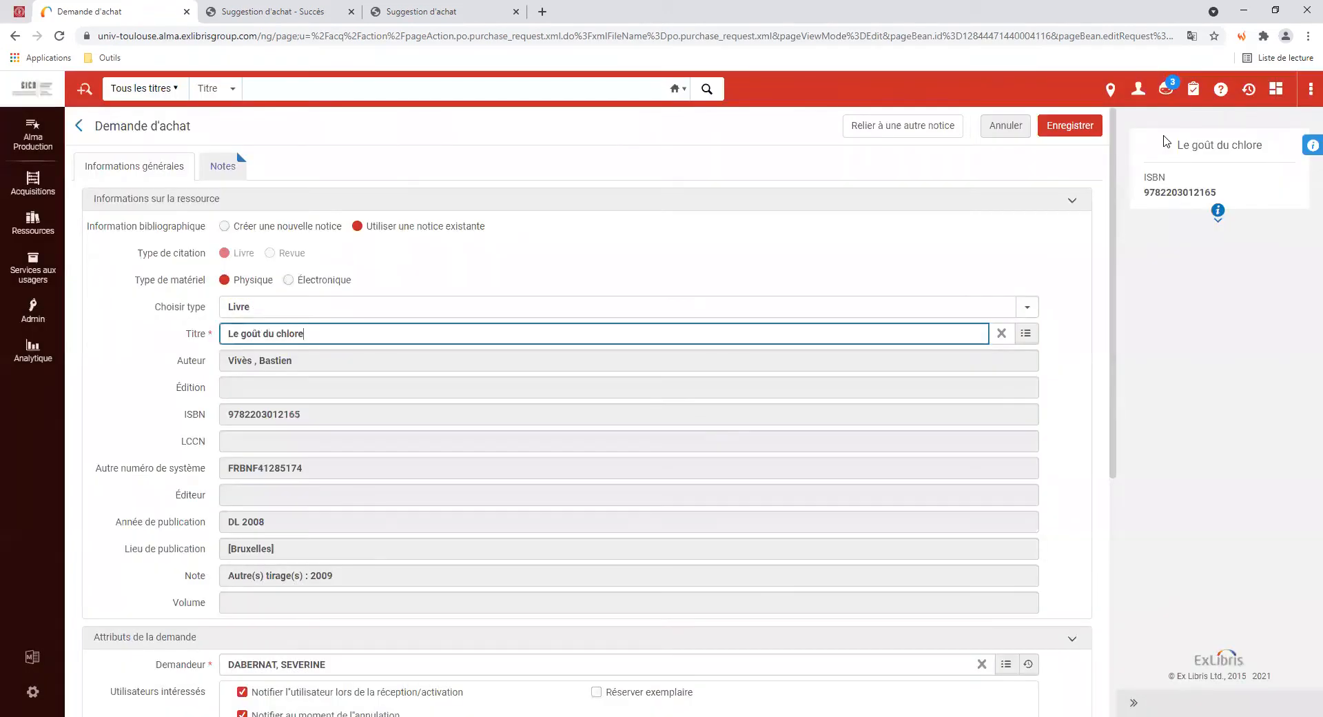
# Cancel the edit form and show the 4 assigned requests, including Le goût du chlore
pyautogui.click(996, 125)
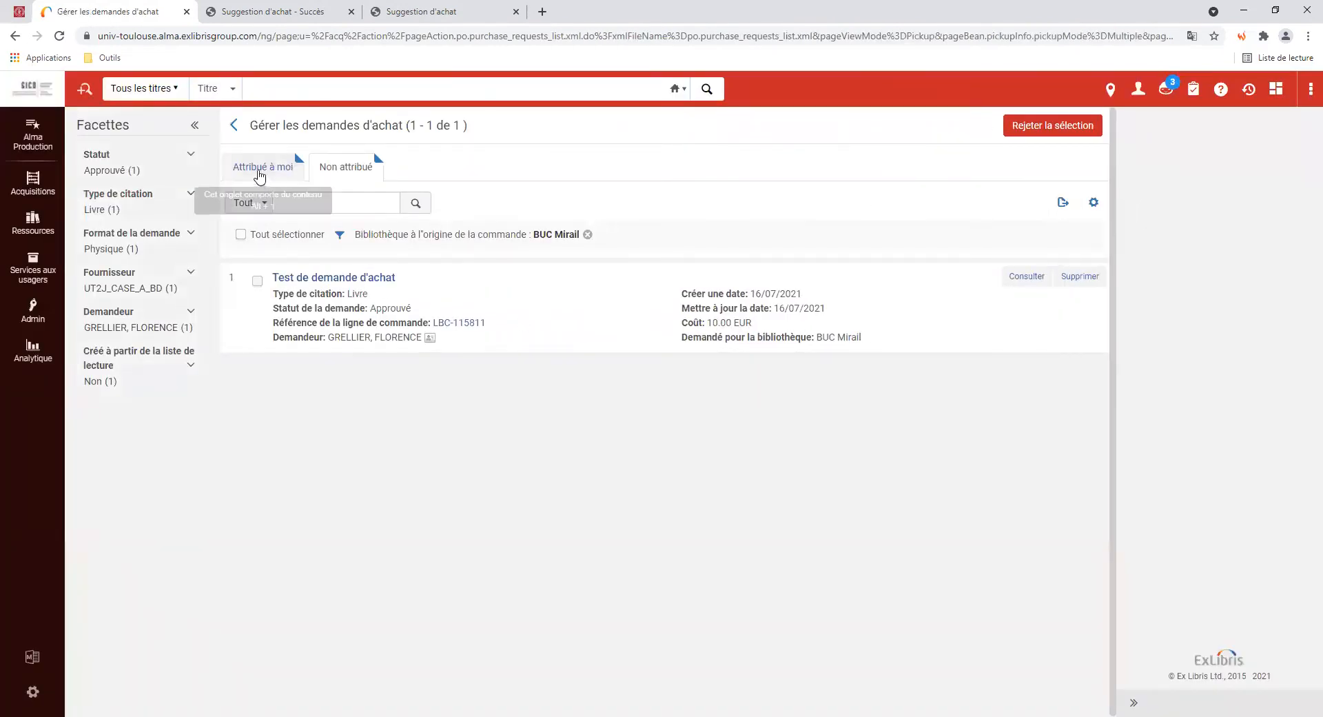
pyautogui.click(249, 172)
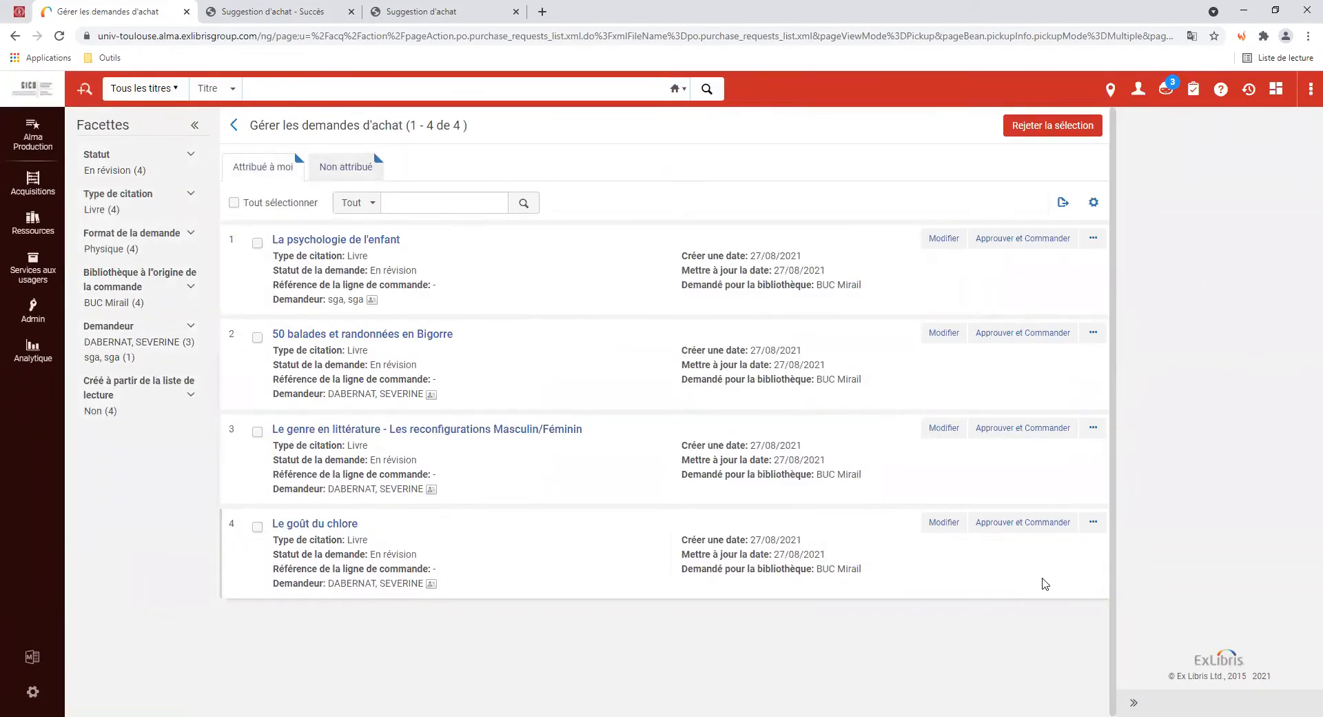
pyautogui.click(1093, 522)
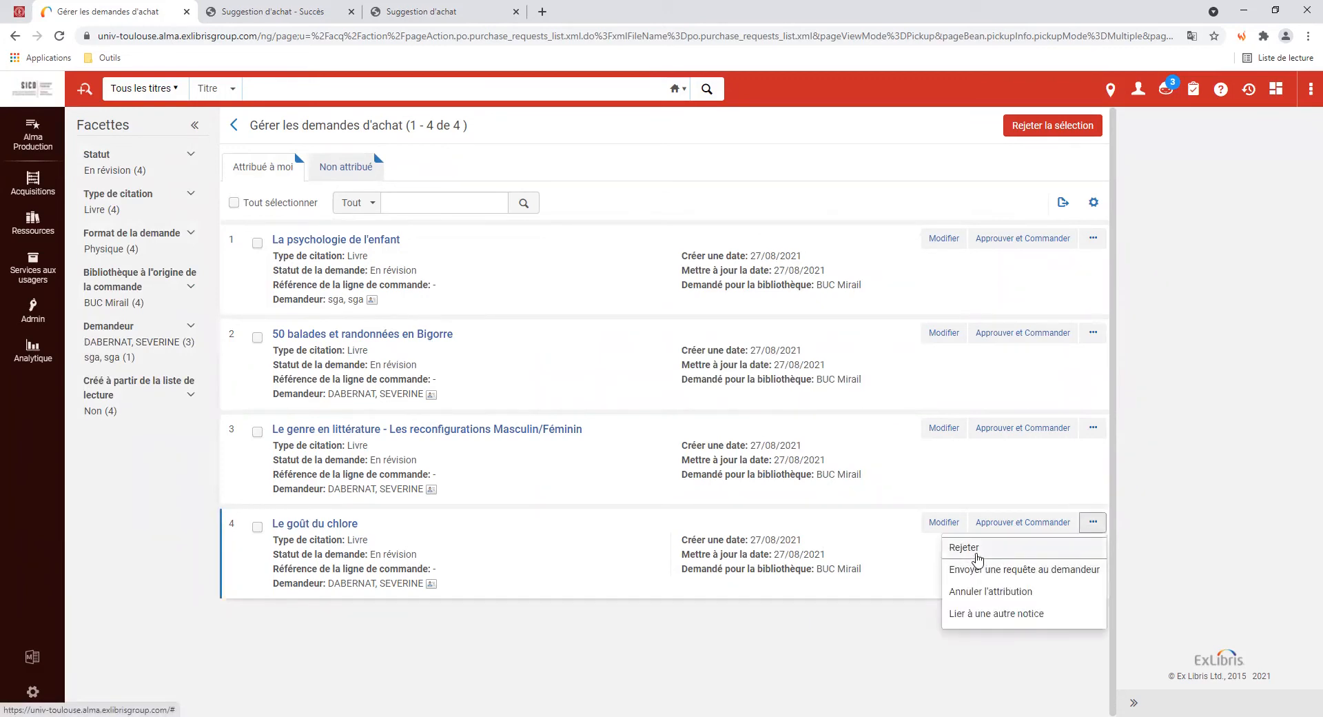
# Reject Le goût du chlore with reason 'Déjà présent dans une bibliothèque du réseau'
pyautogui.click(977, 555)
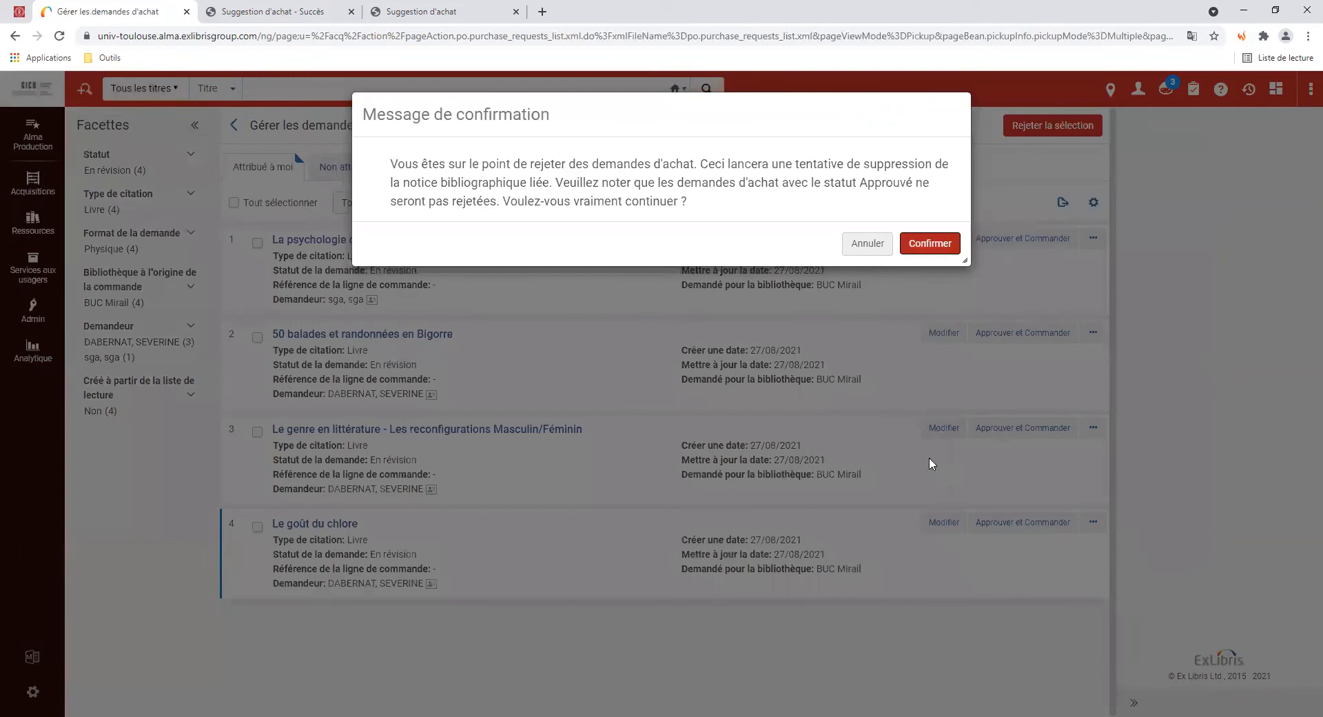
pyautogui.click(918, 244)
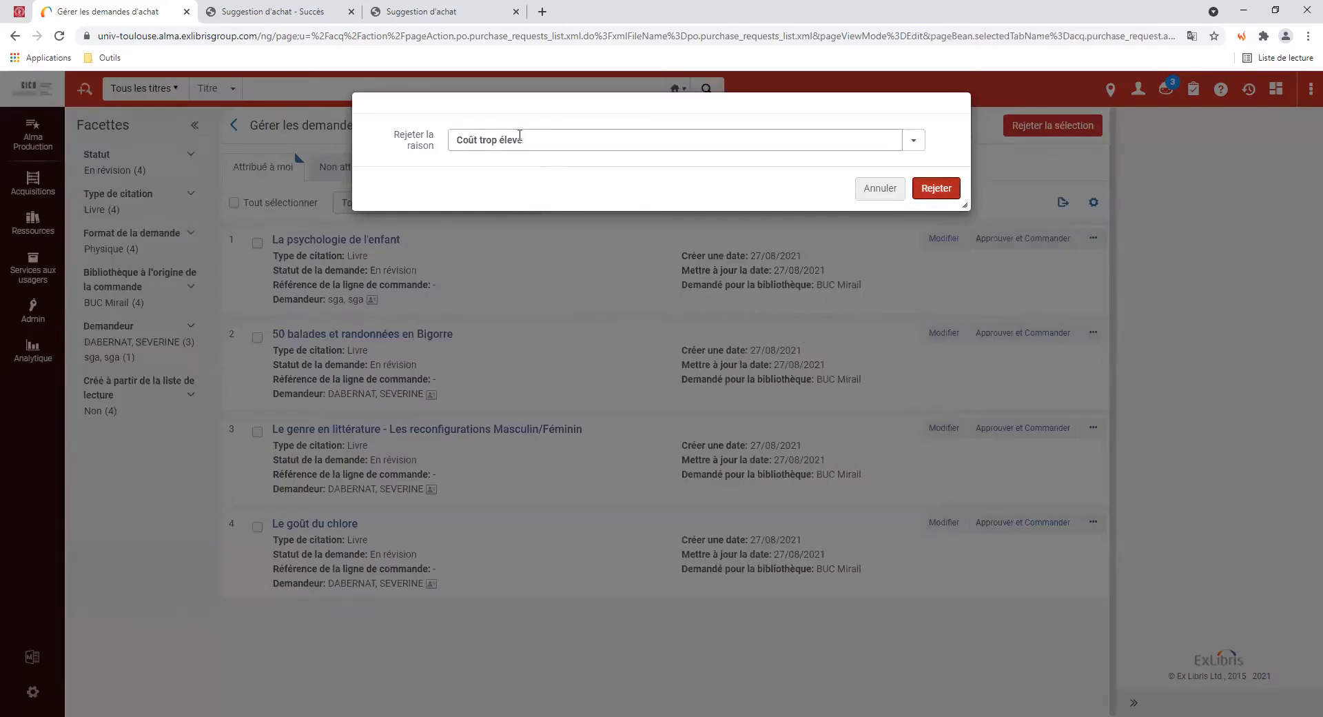
pyautogui.click(529, 142)
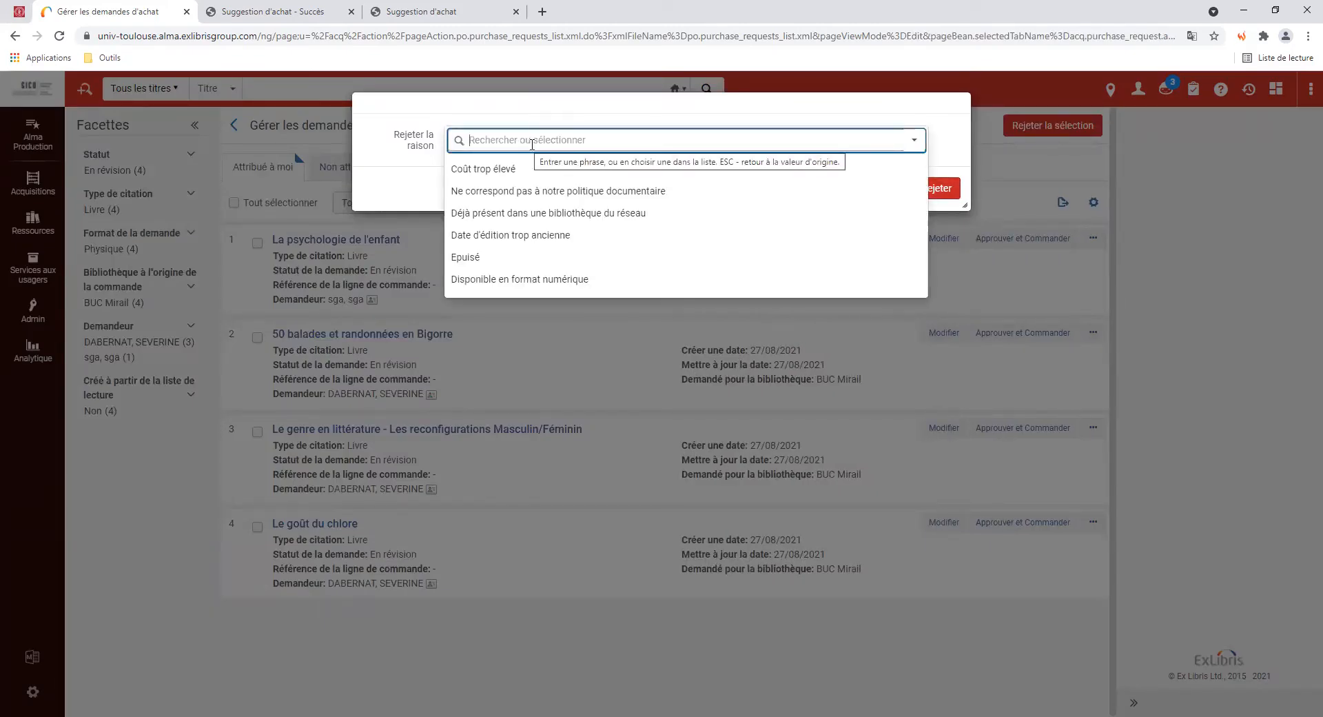
pyautogui.click(556, 214)
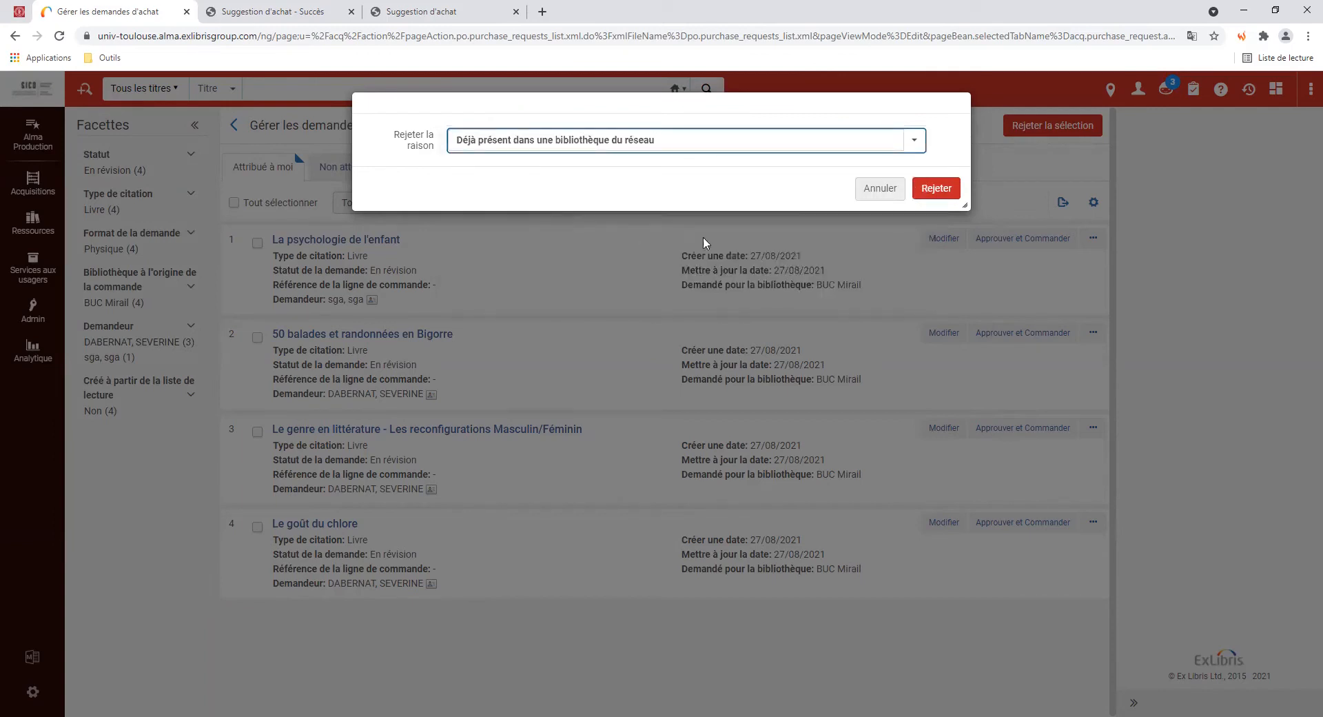
pyautogui.click(938, 190)
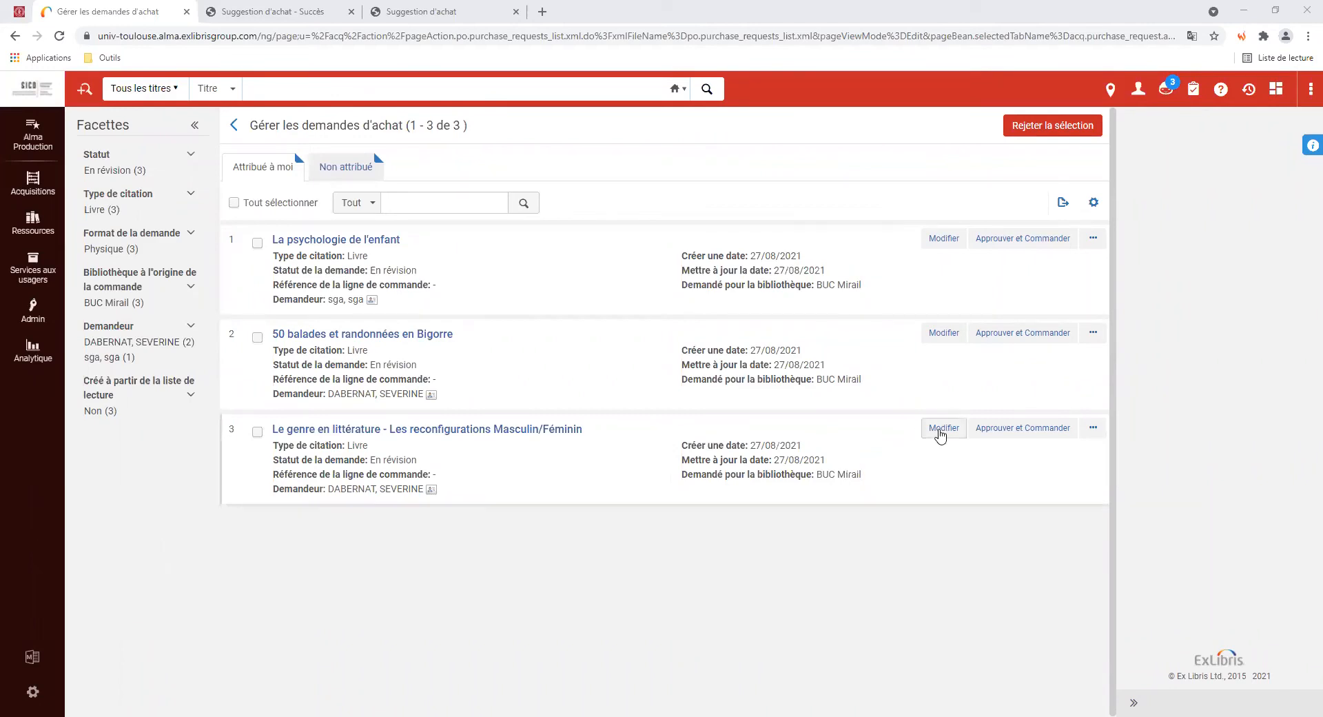
# Edit the Le genre en littérature - Les reconfigurations Masculin/Féminin request and copy its full title
pyautogui.click(944, 428)
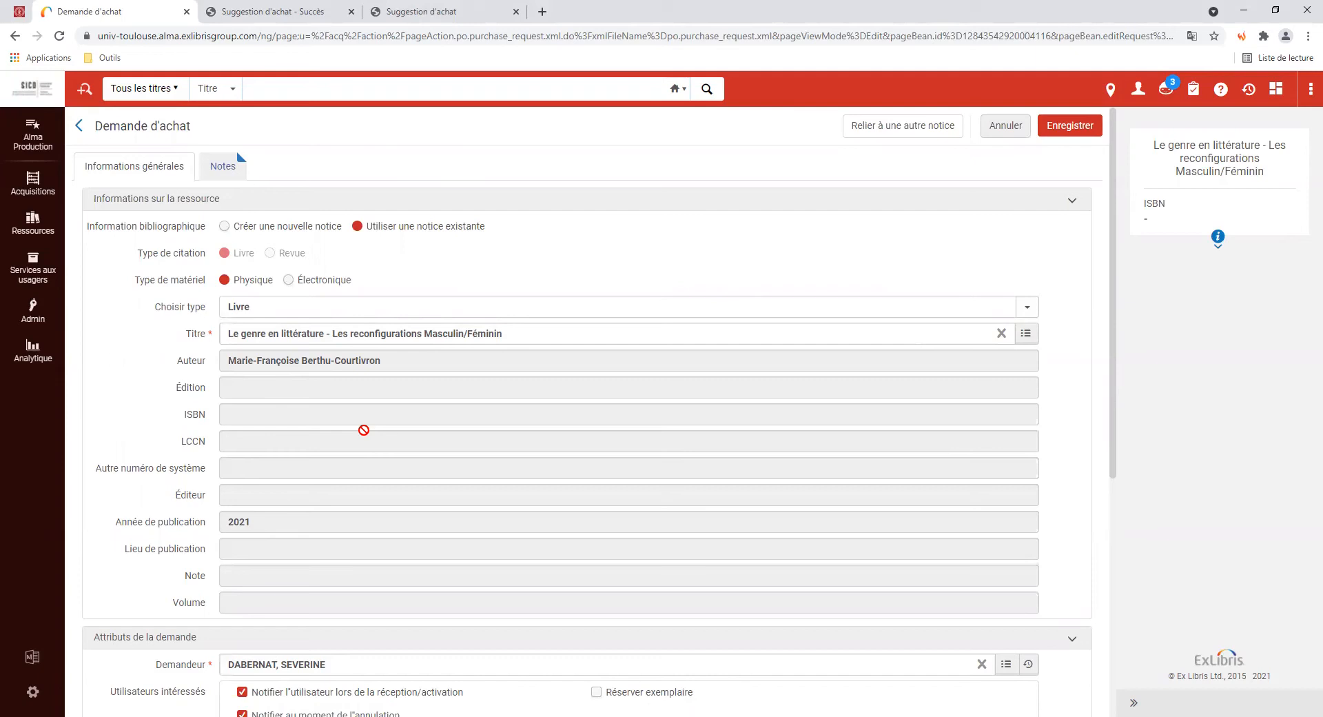
pyautogui.moveTo(526, 335); pyautogui.dragTo(176, 325)
pyautogui.click(274, 339)
pyautogui.moveTo(517, 336); pyautogui.dragTo(137, 331)
pyautogui.hotkey('ctrl', 'c')
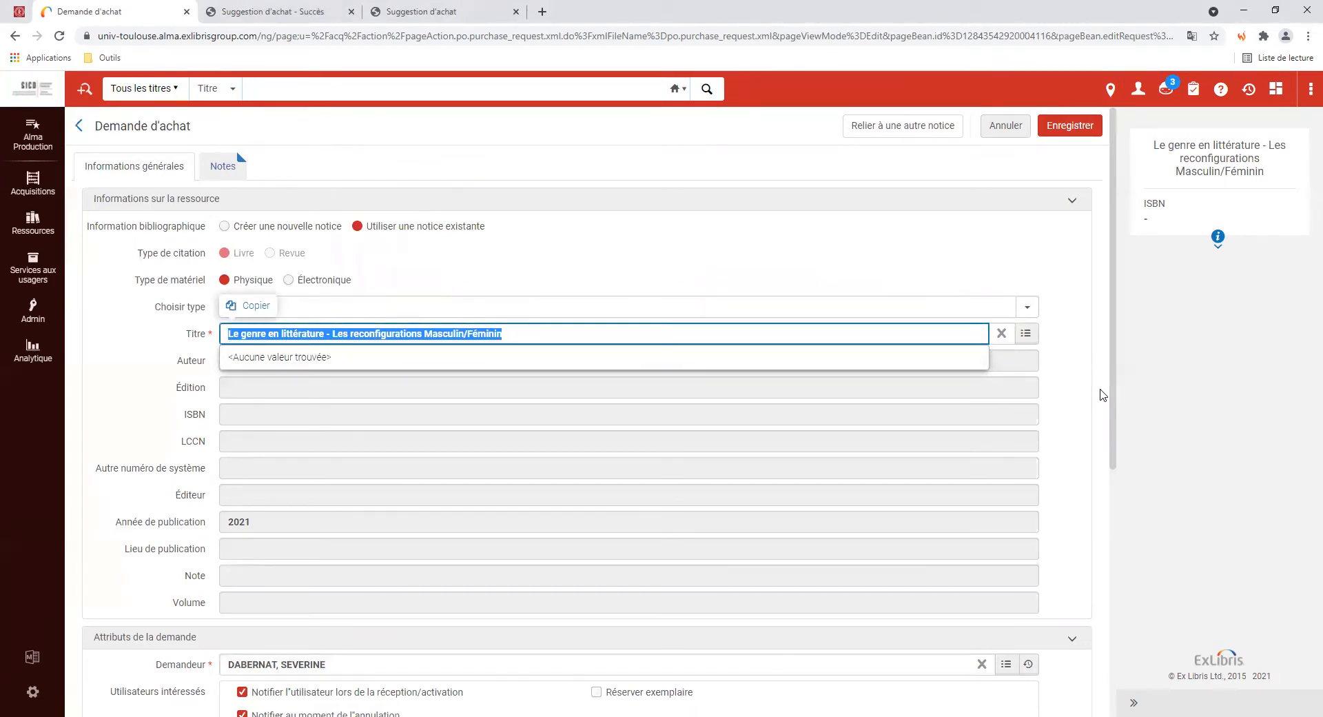
pyautogui.click(1026, 333)
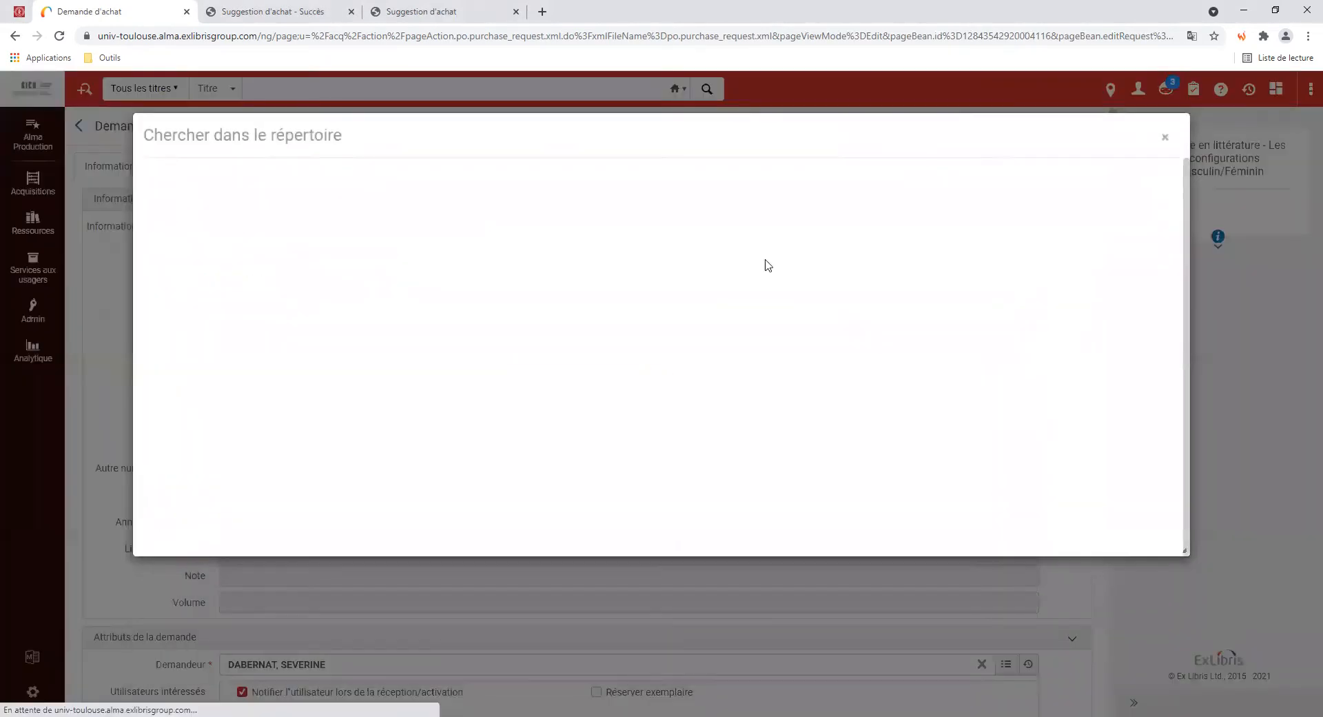
pyautogui.click(492, 178)
pyautogui.hotkey('ctrl', 'v')
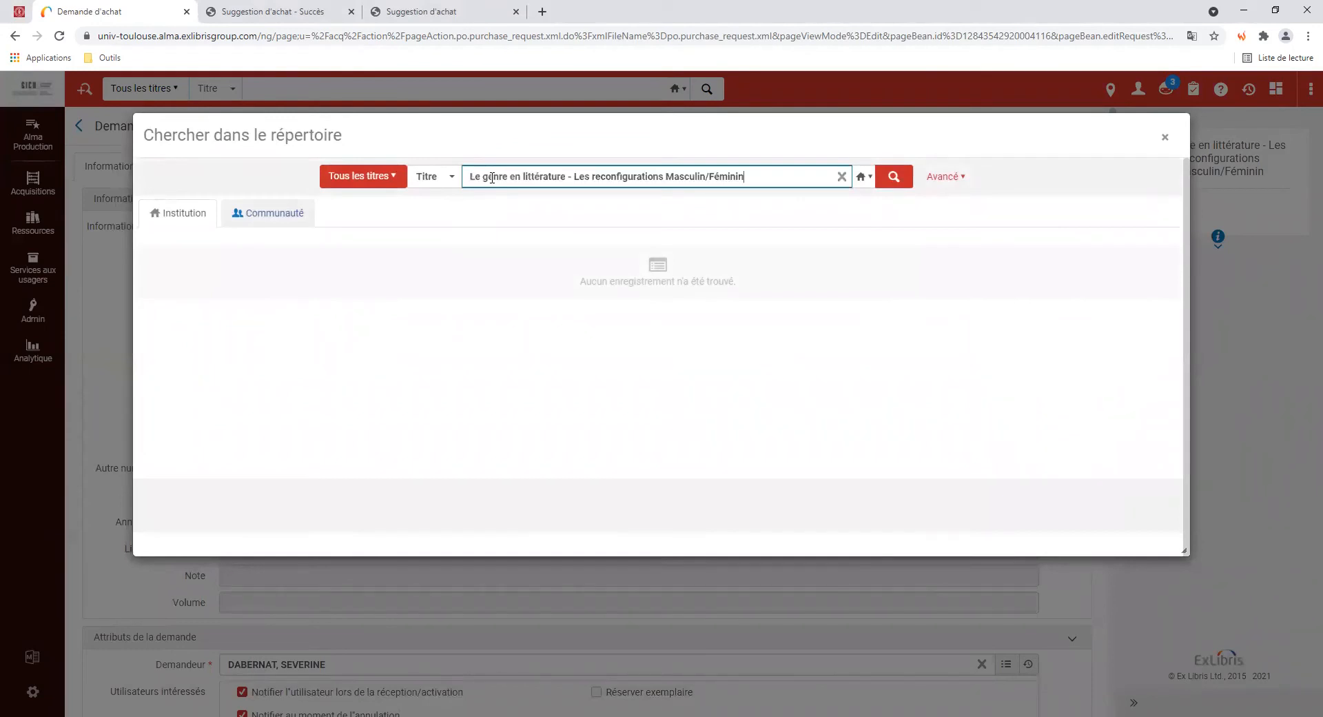
pyautogui.moveTo(706, 177); pyautogui.dragTo(778, 179)
pyautogui.press('BackSpace')
pyautogui.press('Return')
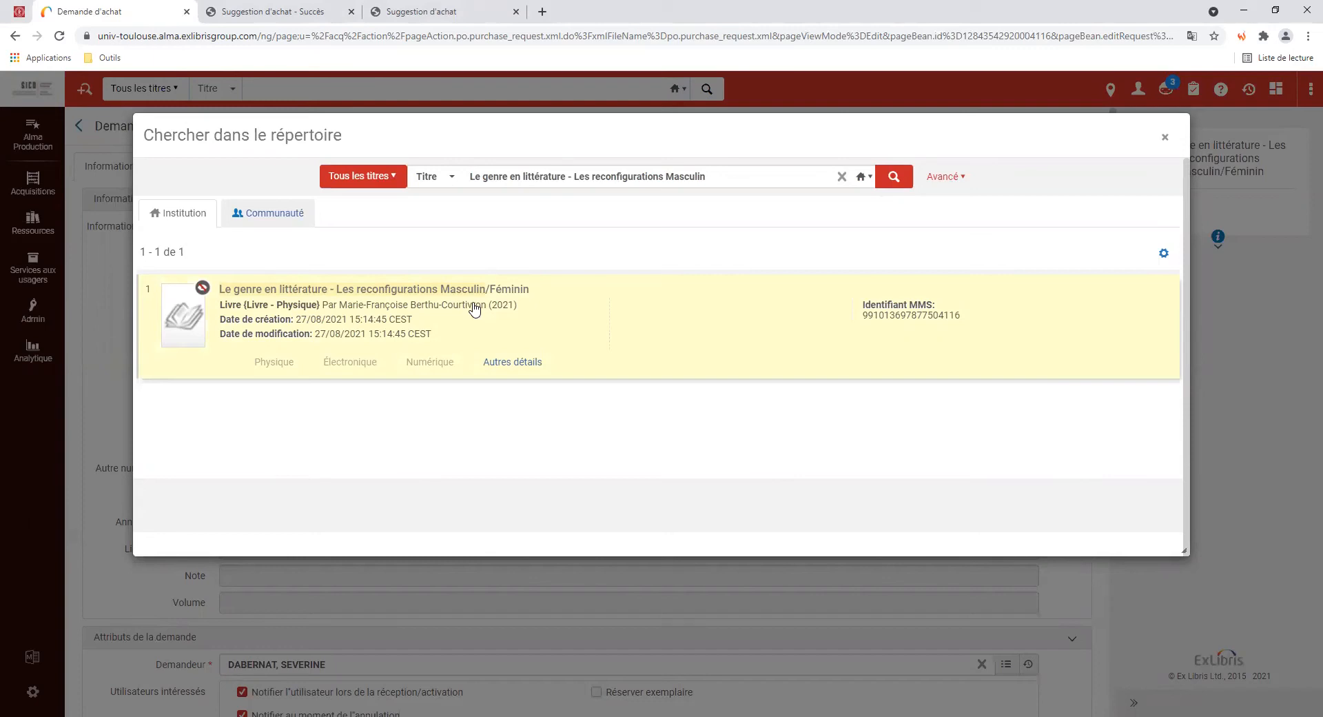
pyautogui.click(1165, 137)
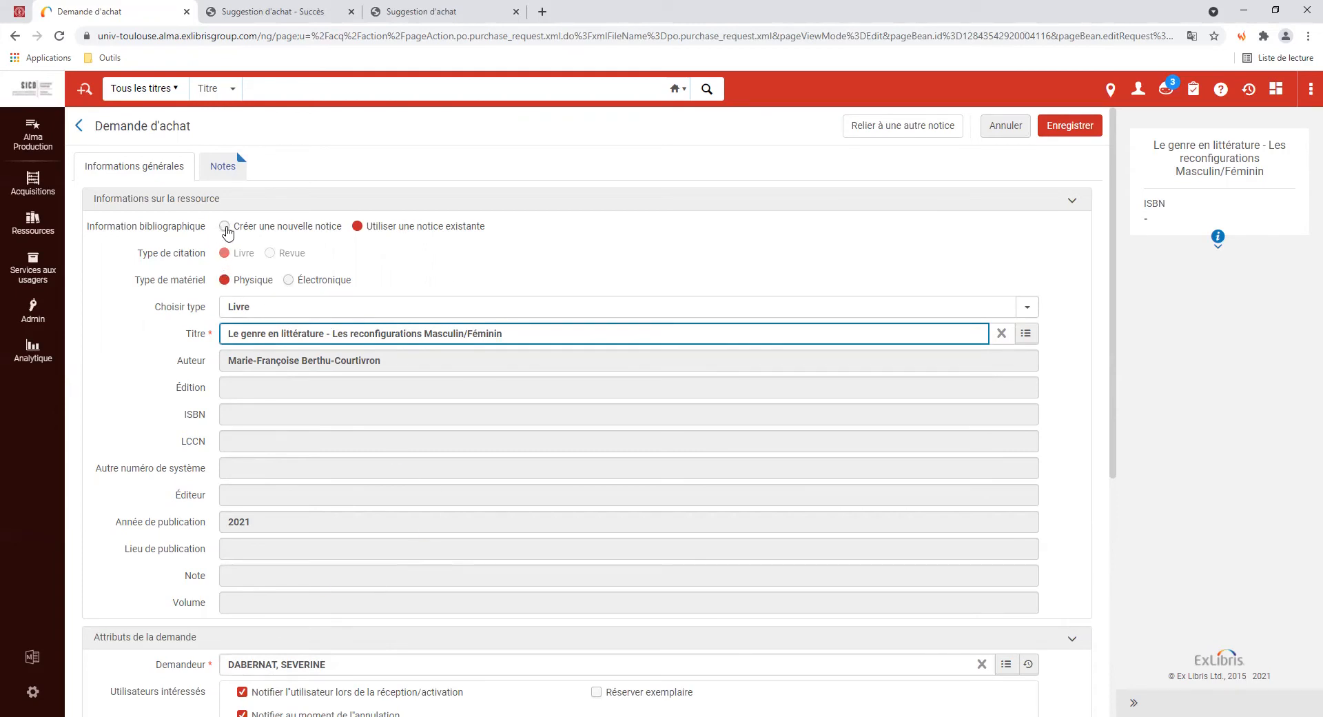
# Replace the linked record with a new bibliographic record, paste the ISBN and set publisher Presses Universitaires de Rennes
pyautogui.click(225, 227)
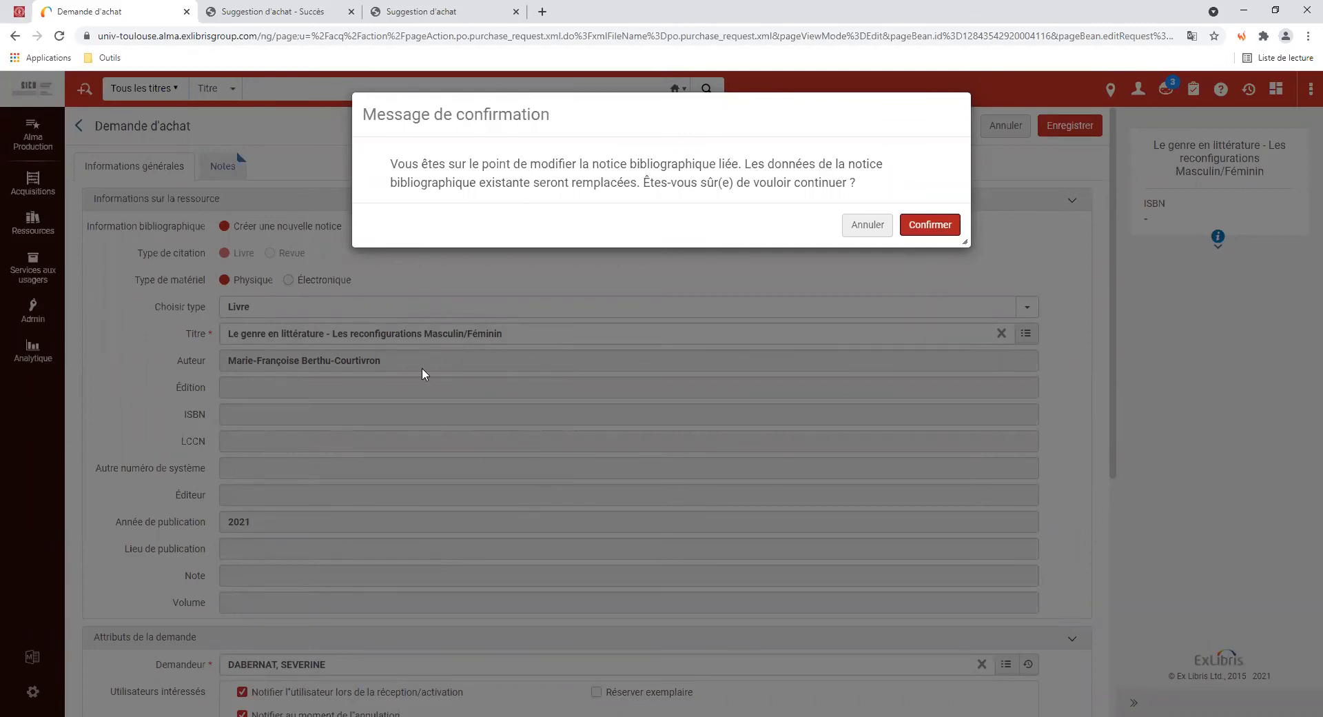
pyautogui.click(917, 230)
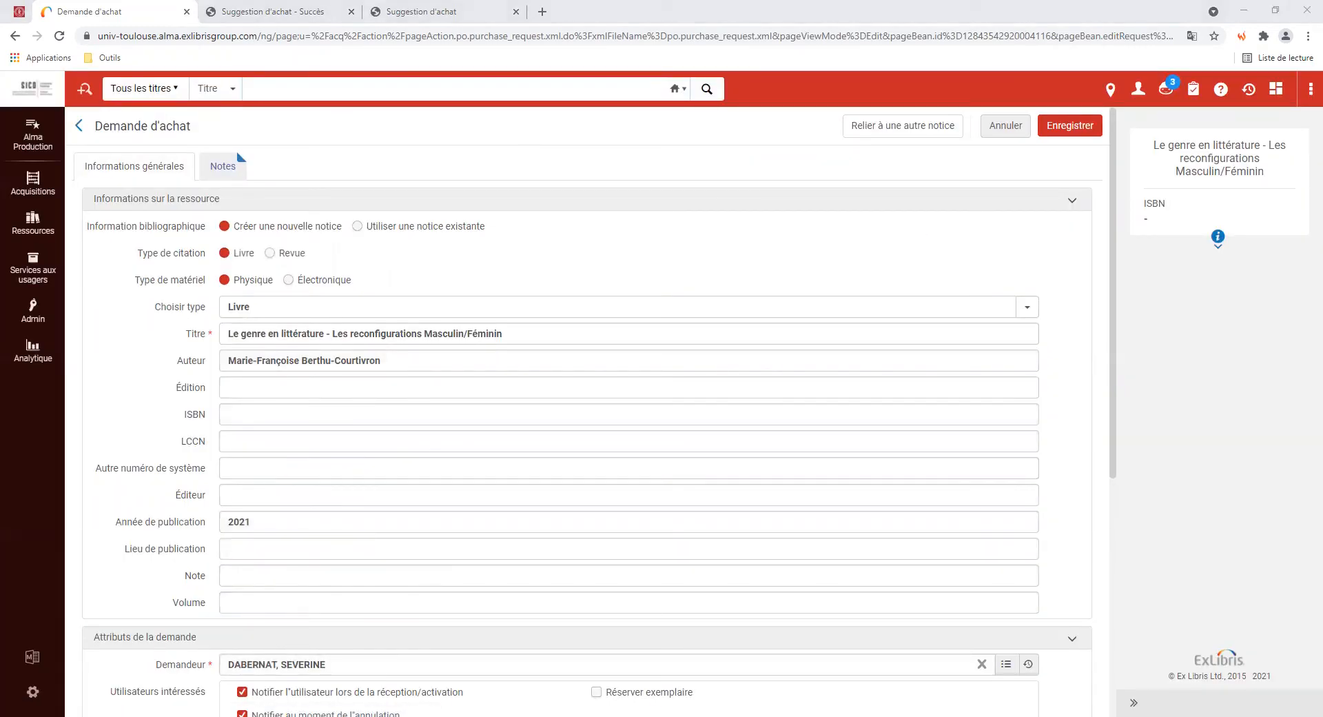
pyautogui.click(239, 414)
pyautogui.hotkey('ctrl', 'v')
pyautogui.click(290, 495)
pyautogui.click(323, 523)
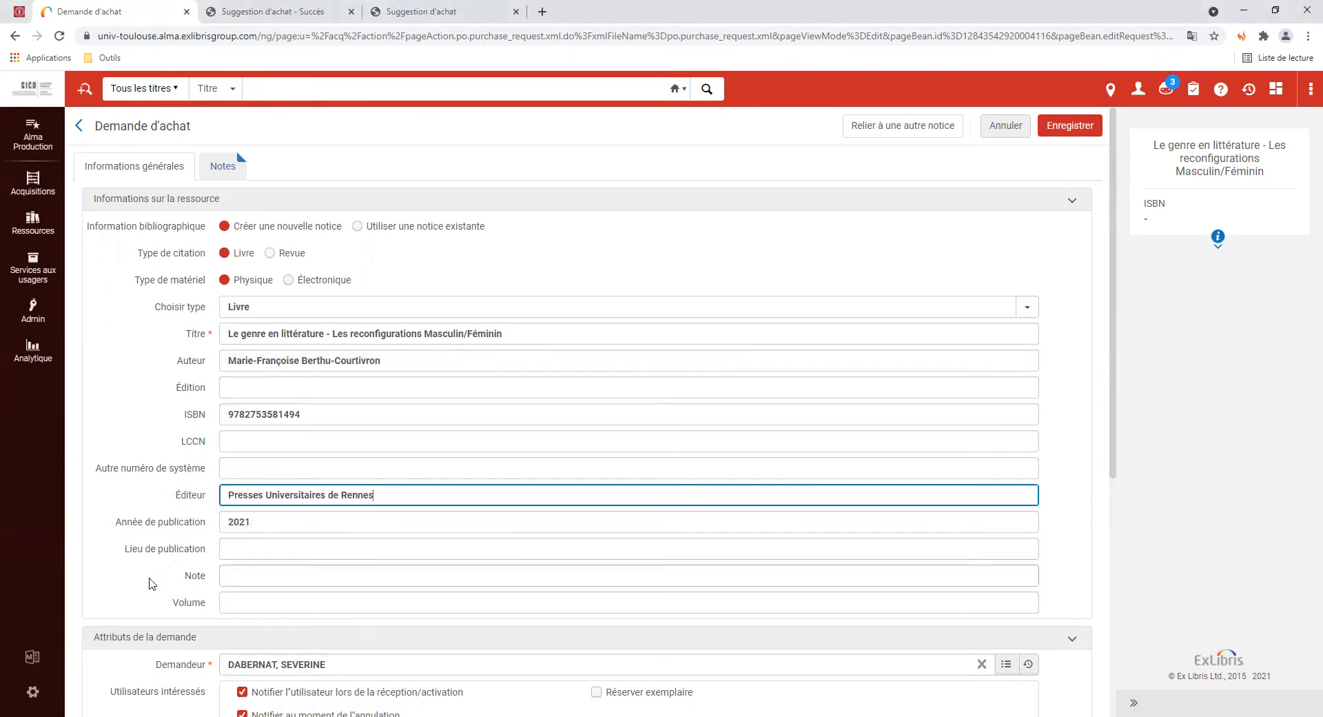
# Tick Réserver exemplaire under Attributs de la demande to reserve a copy for the requester
pyautogui.scroll(-3, 131, 562)
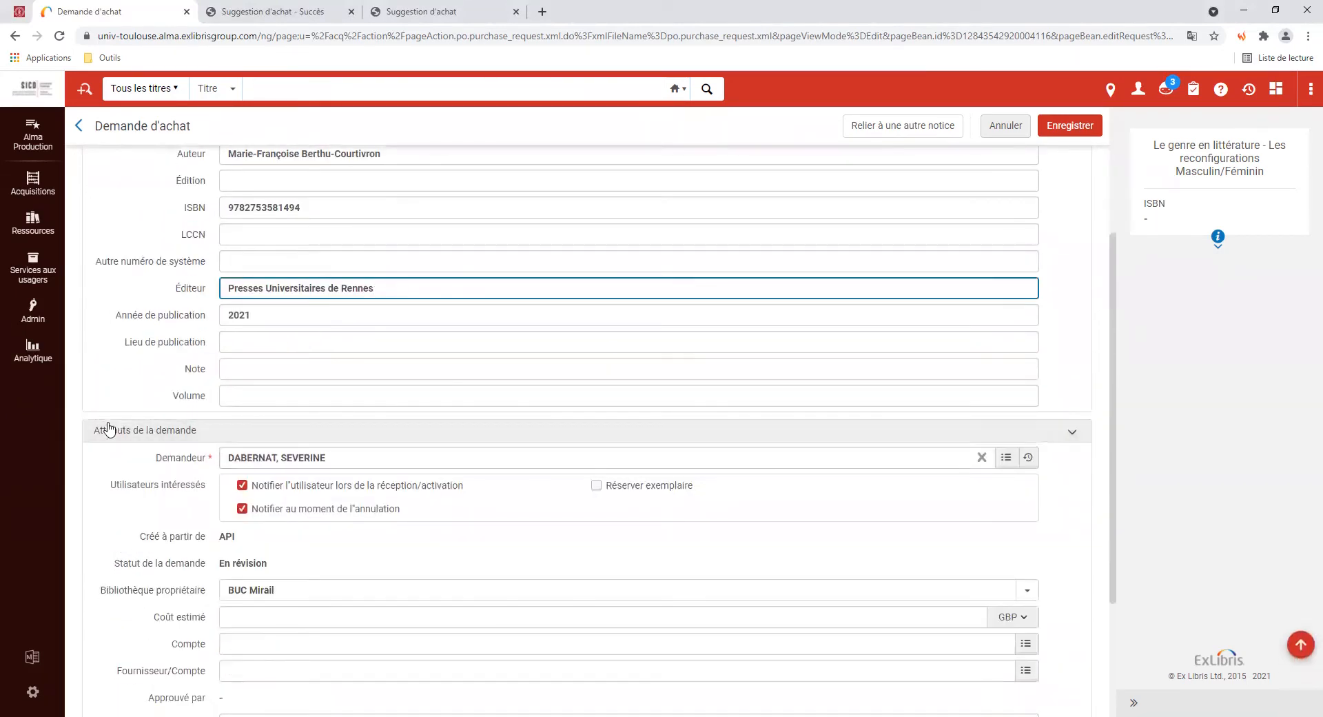
pyautogui.scroll(-1, 99, 506)
pyautogui.scroll(-1, 100, 505)
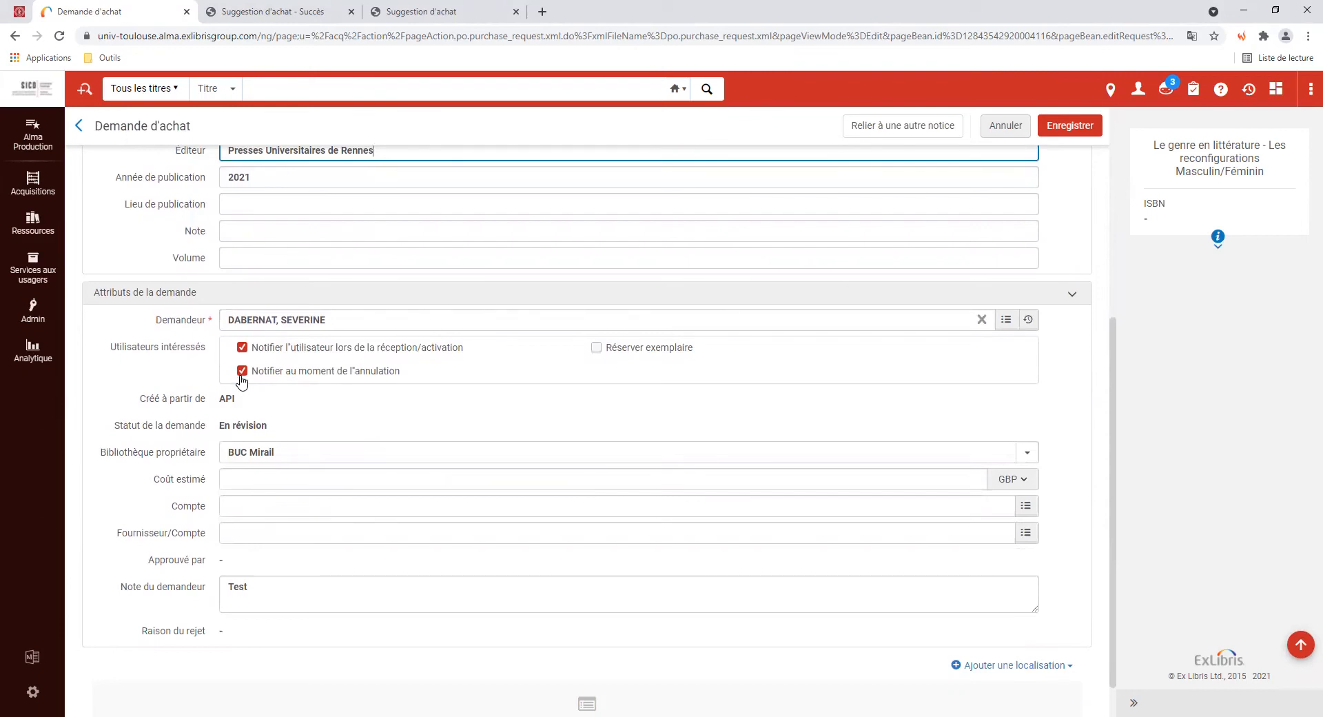
pyautogui.click(597, 349)
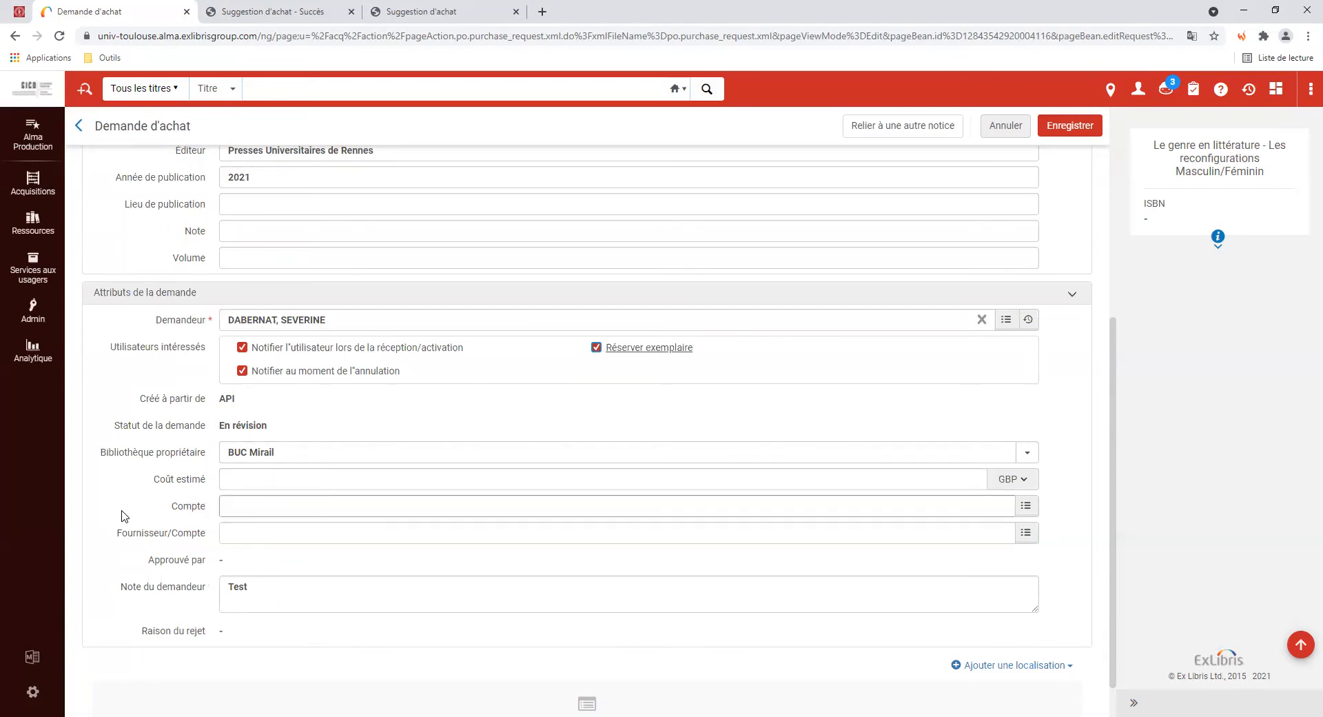
# Place the cursor at the end of the Note du demandeur text
pyautogui.scroll(-1, 122, 515)
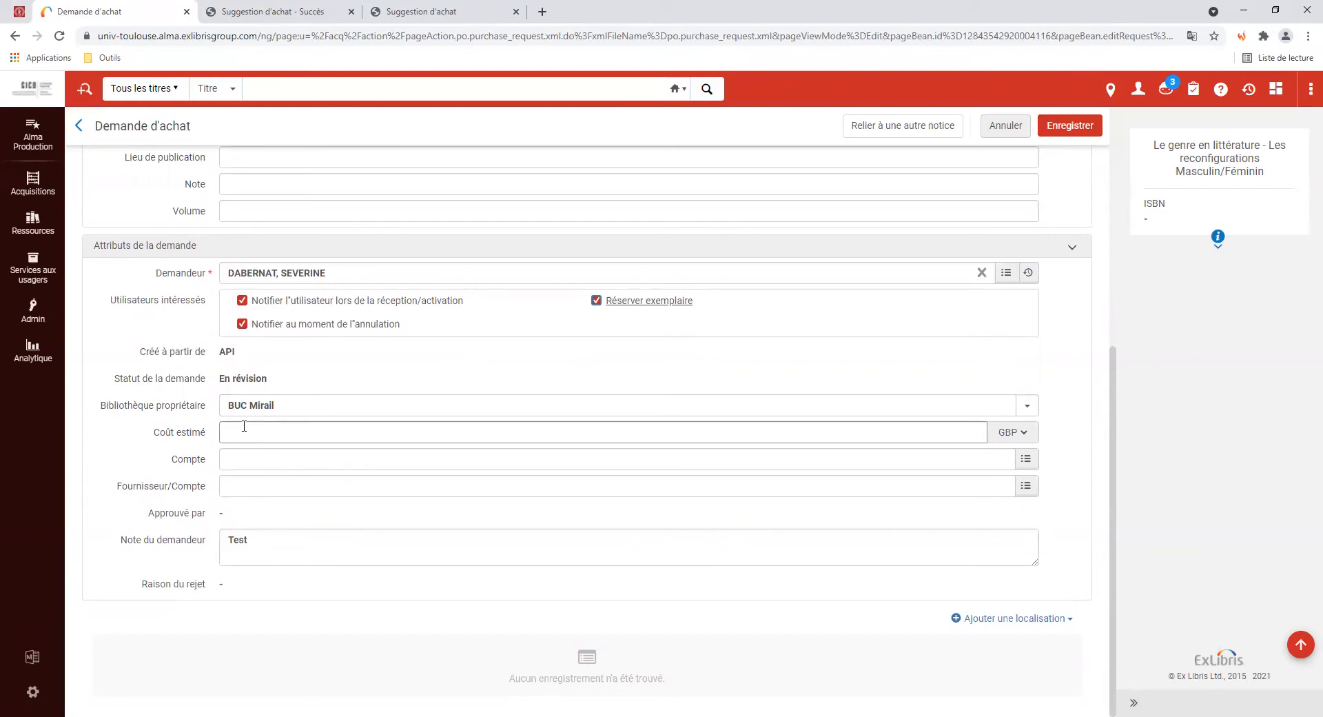
pyautogui.click(146, 550)
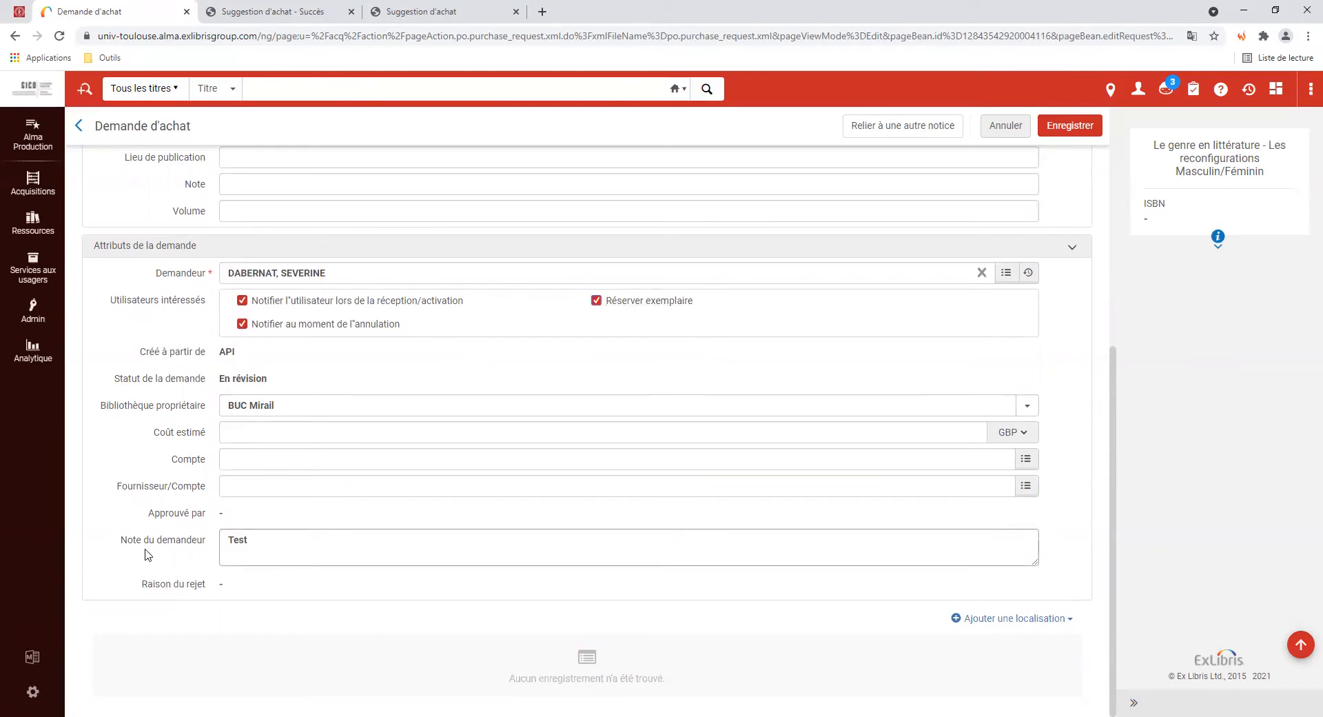
pyautogui.click(290, 555)
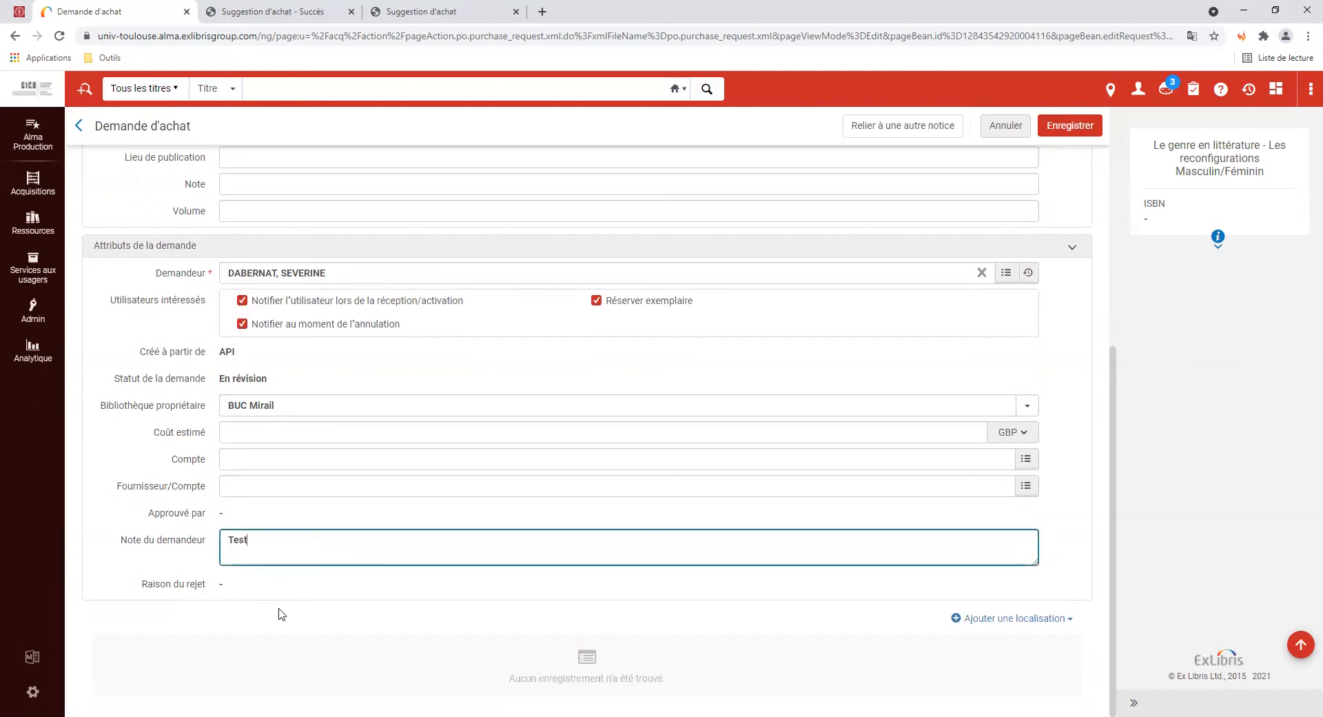
# Add a BUC Mirail : Nouveautés Acquisitions location line with quantity 2
pyautogui.click(1019, 619)
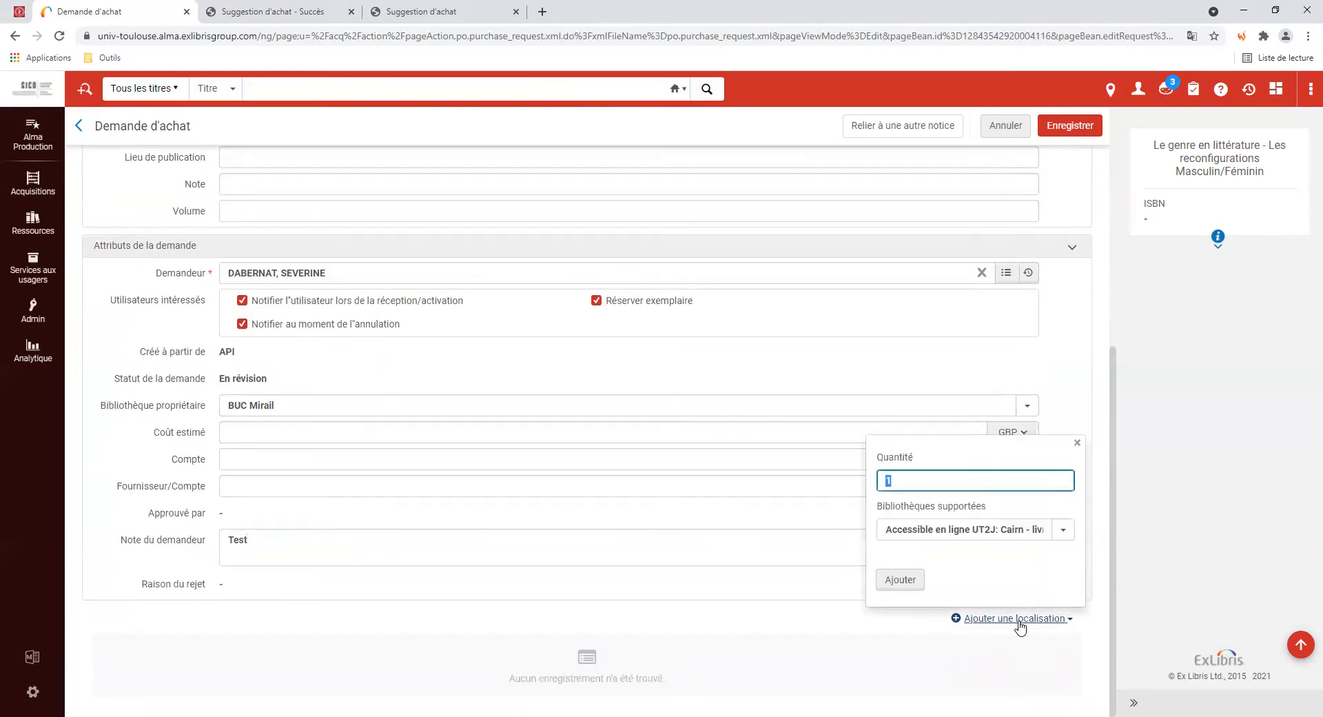
pyautogui.click(867, 477)
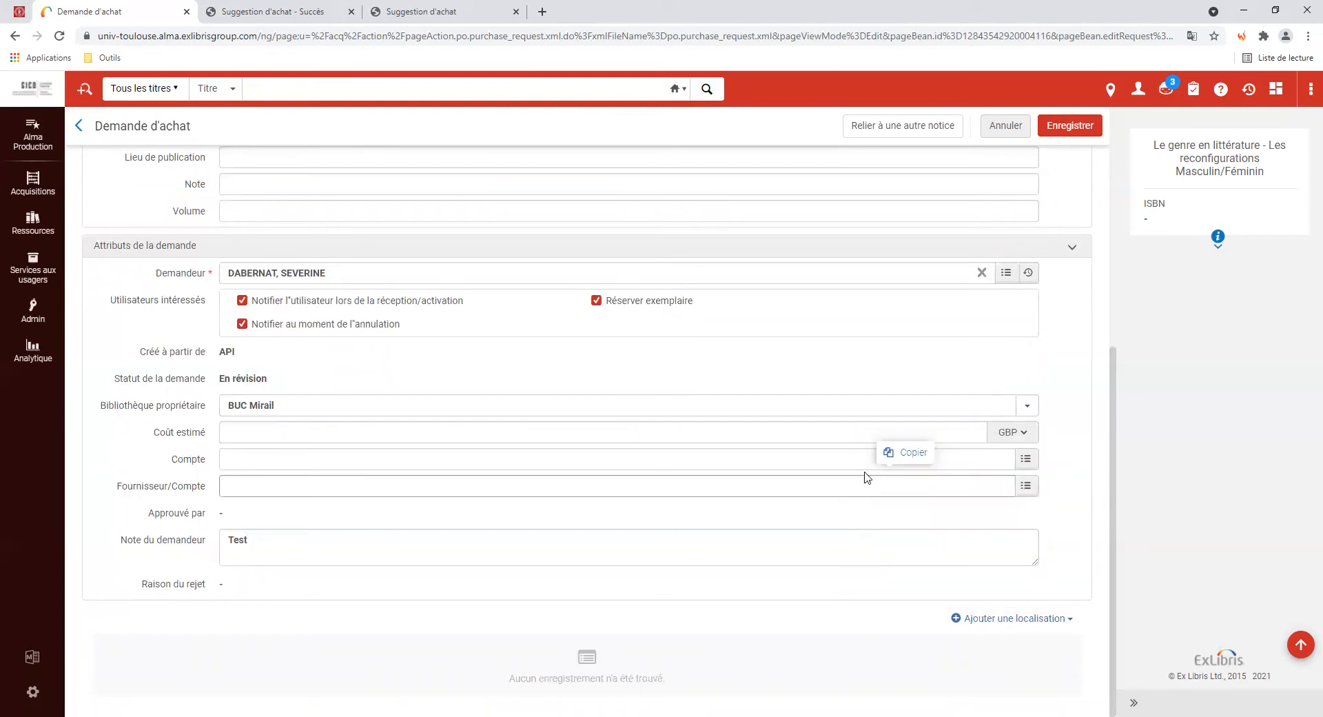
pyautogui.click(1031, 620)
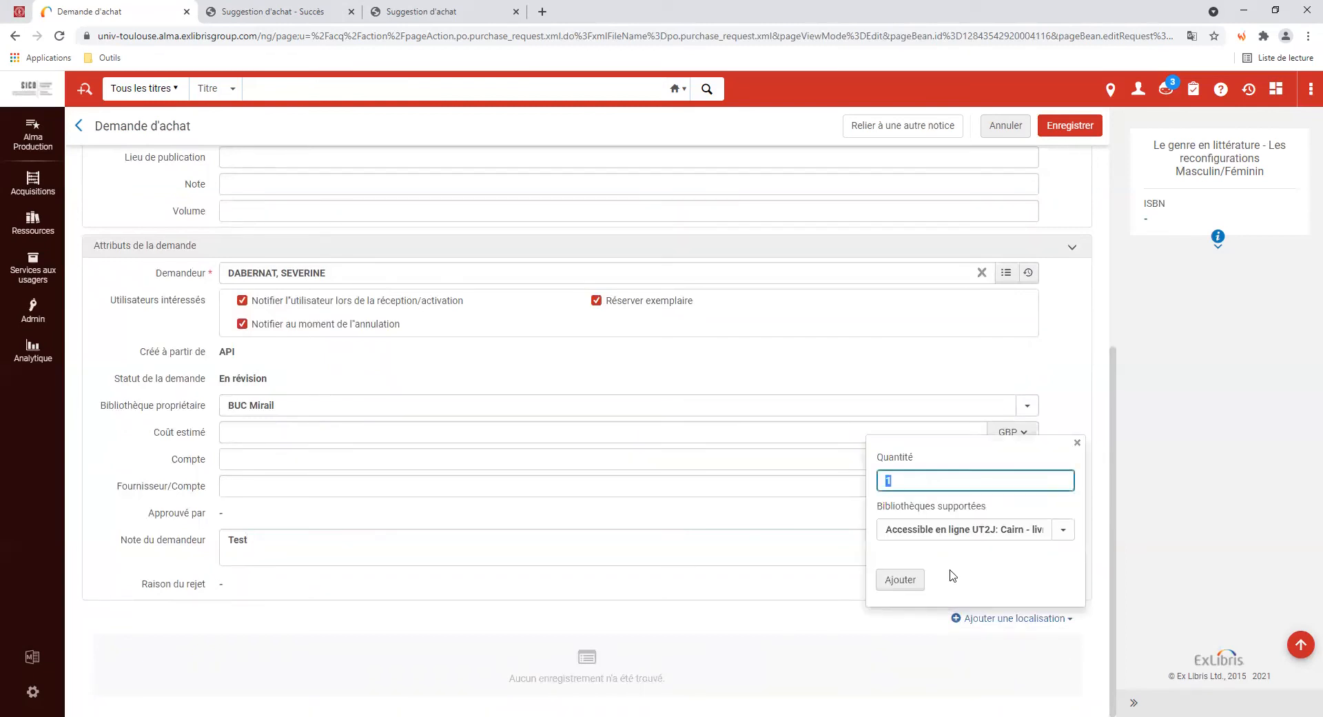
pyautogui.click(899, 478)
pyautogui.press('BackSpace')
pyautogui.write('2')
pyautogui.click(941, 530)
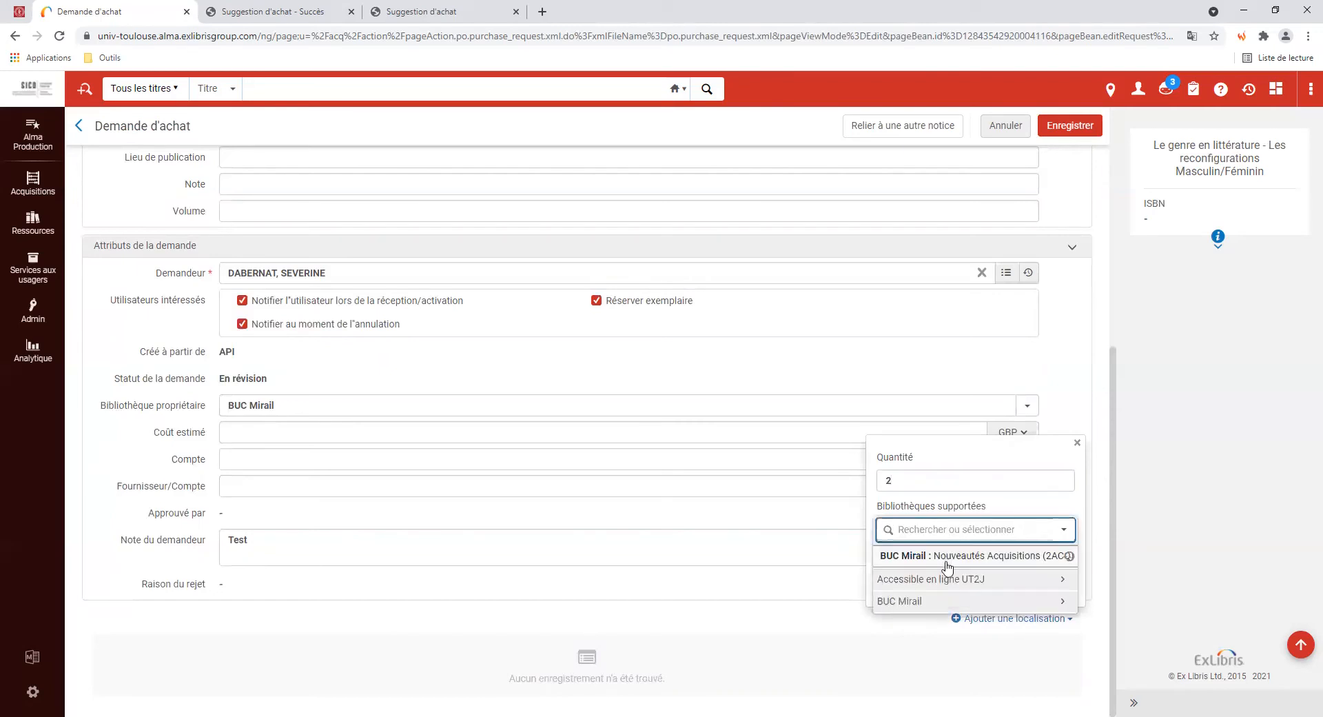
pyautogui.click(949, 558)
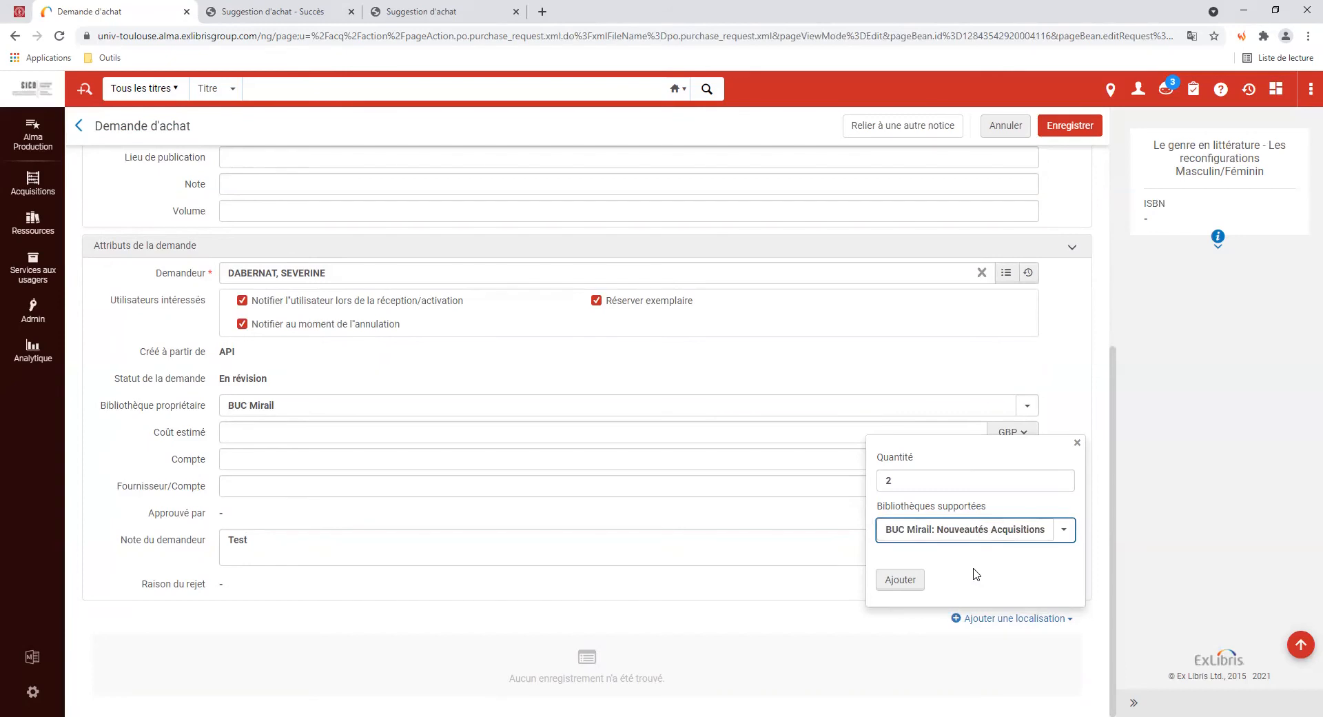
pyautogui.click(906, 583)
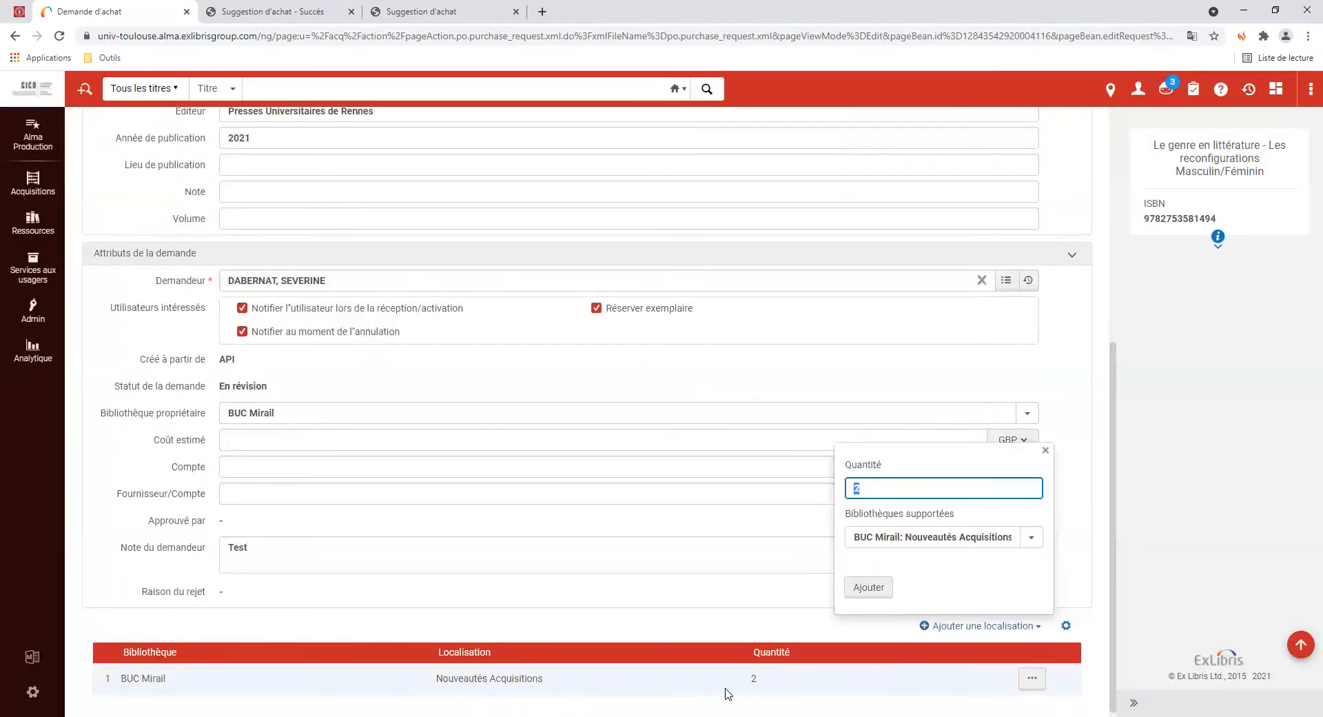
pyautogui.click(962, 680)
pyautogui.scroll(6, 785, 427)
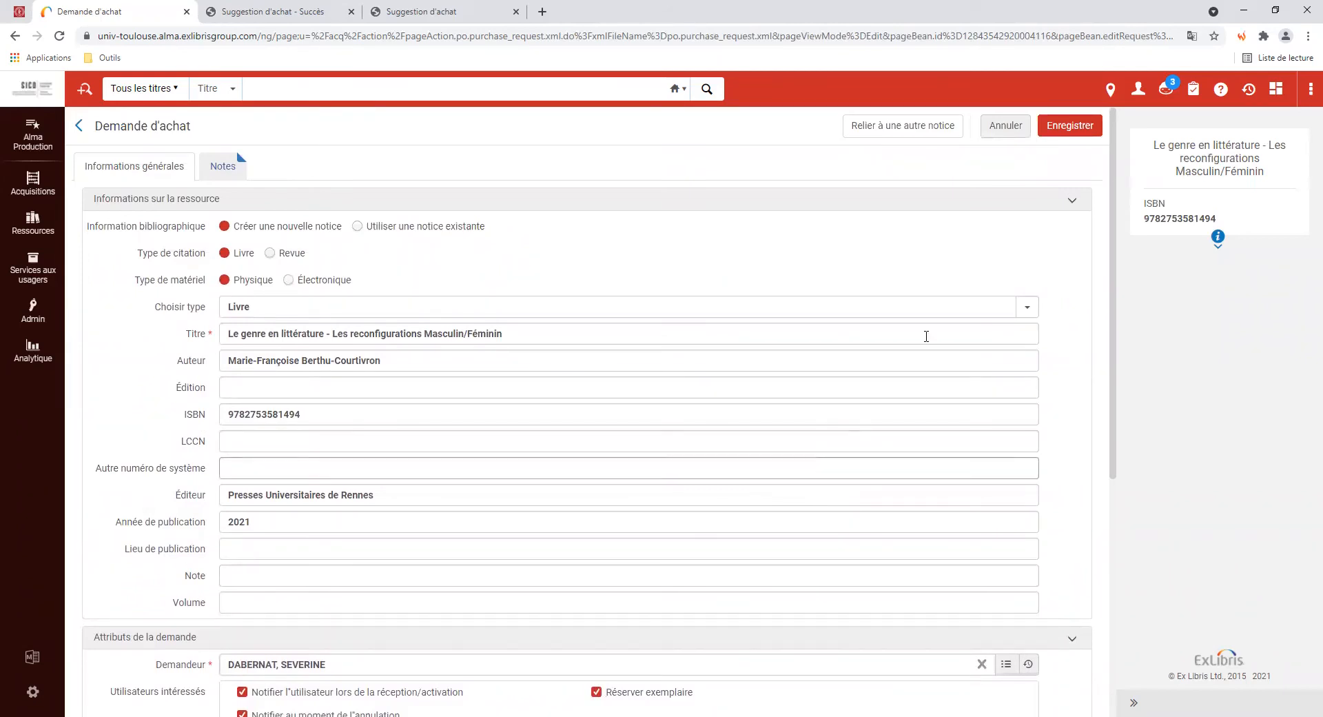
# Save the Le genre en littérature request, approve and order it, then show unassigned requests
pyautogui.click(1076, 131)
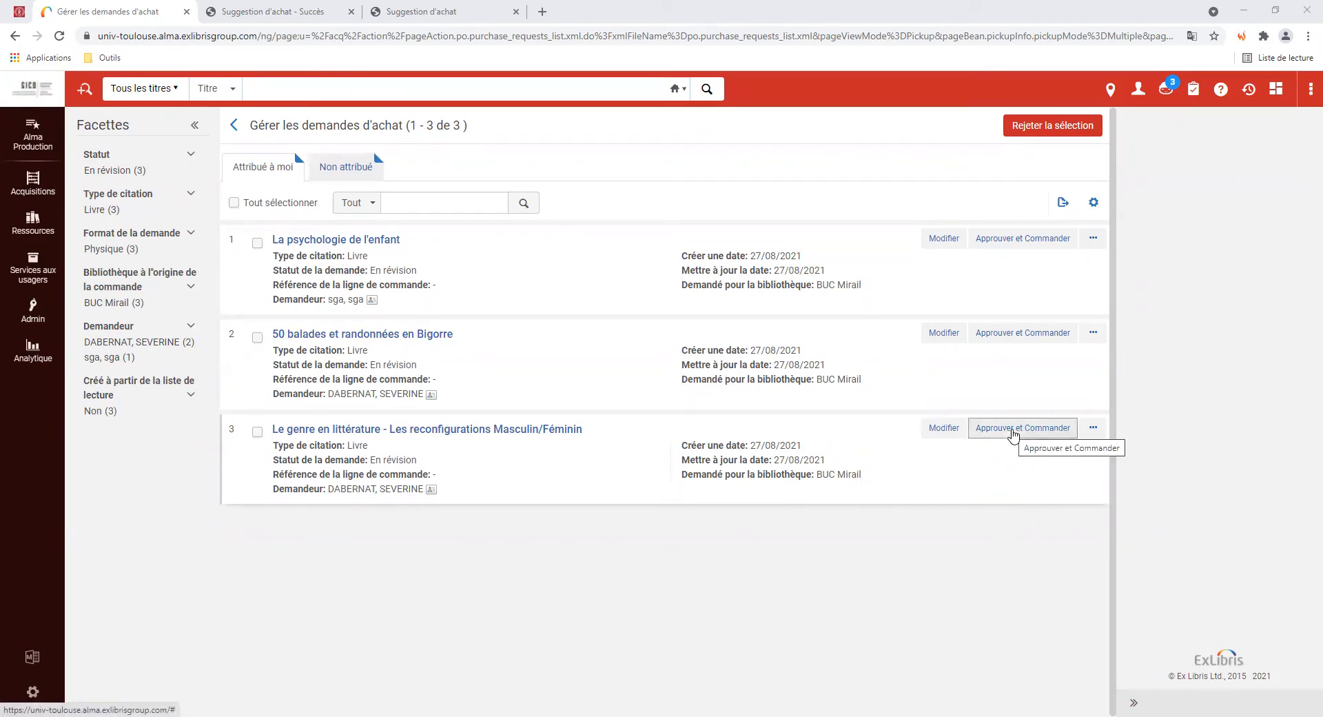
pyautogui.click(1013, 433)
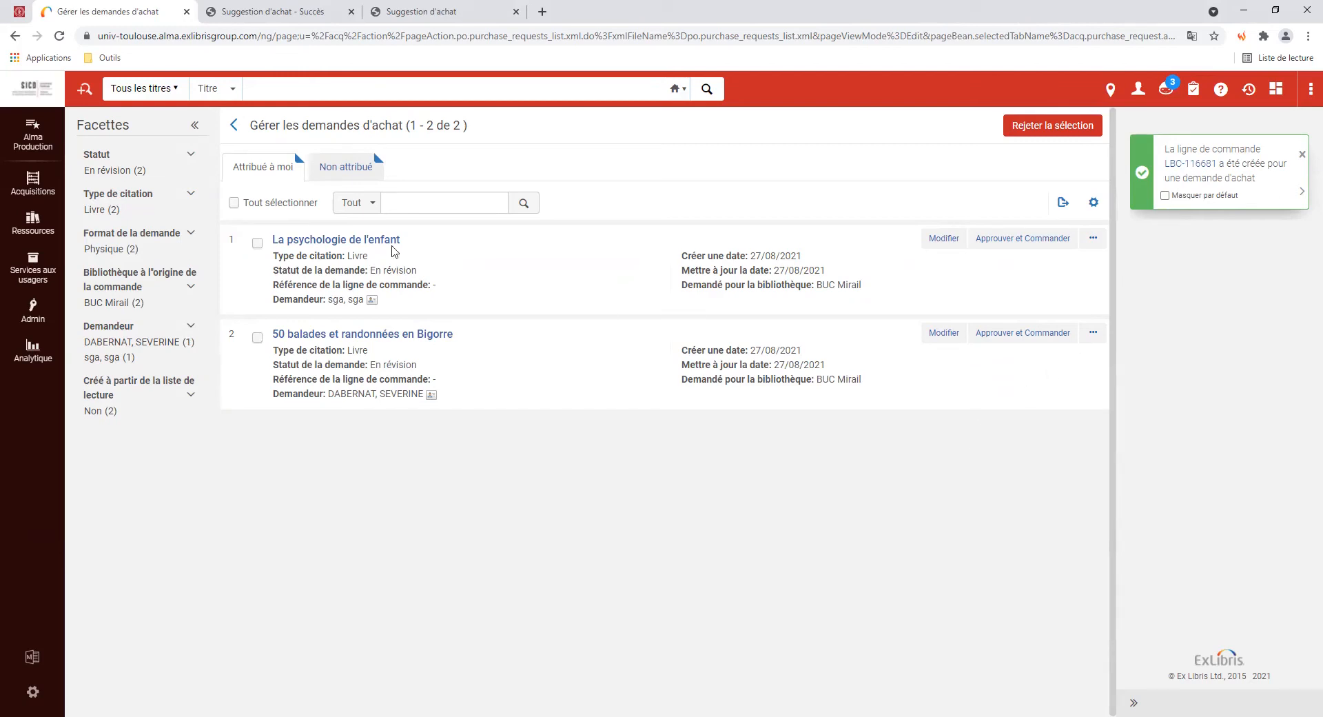
pyautogui.click(335, 171)
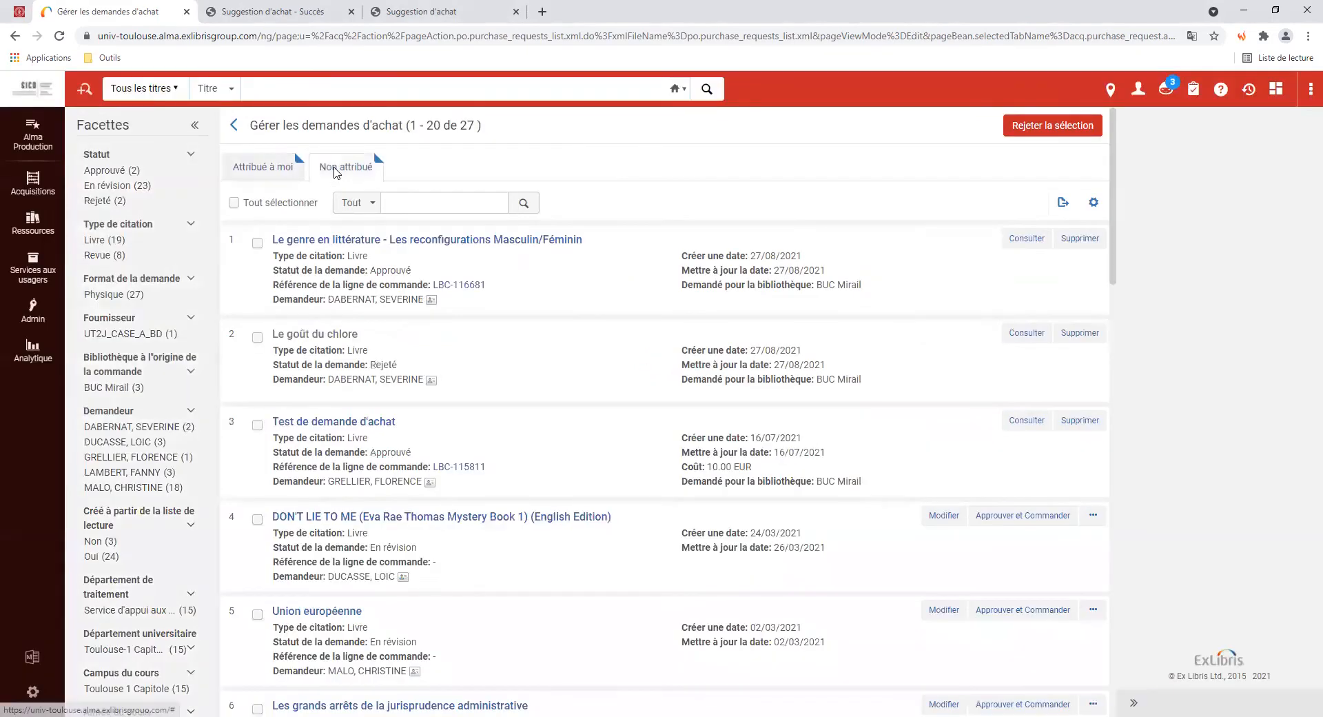
# Filter to Approuvé requests, inspect the approved request's order line, then list requests assigned to me
pyautogui.click(108, 173)
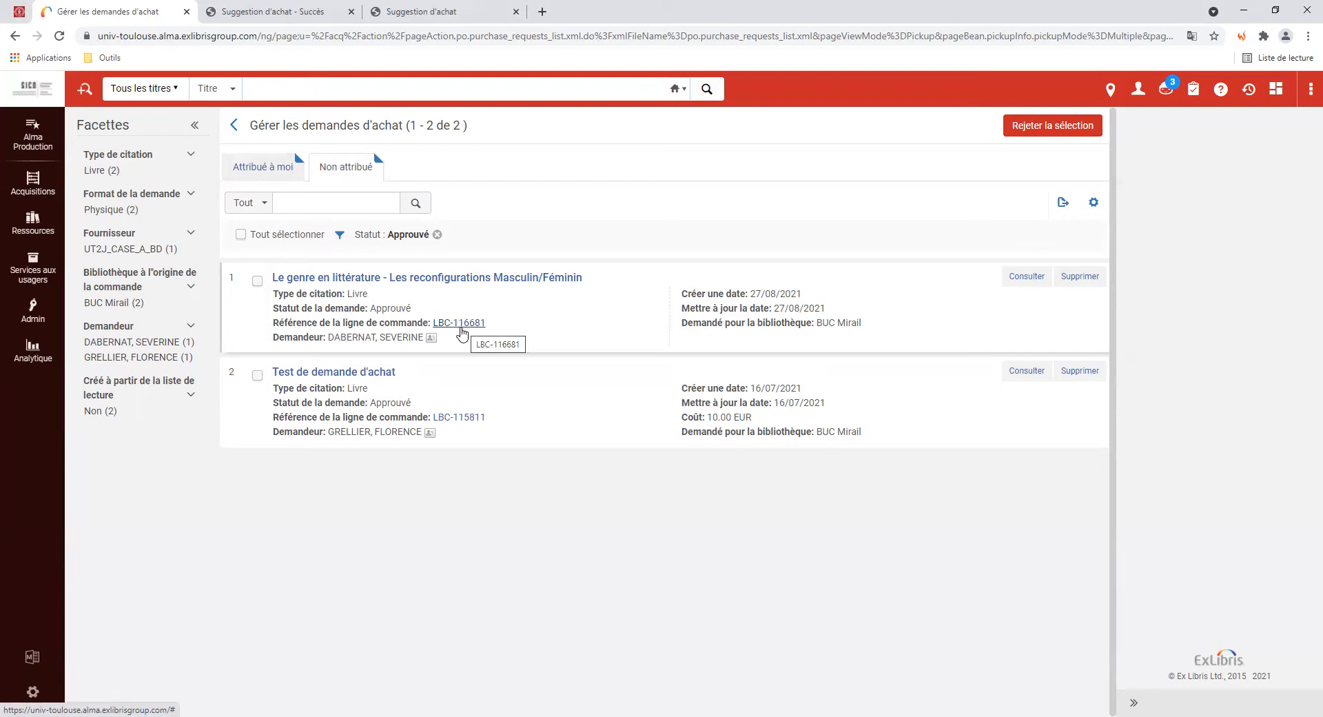
pyautogui.click(461, 332)
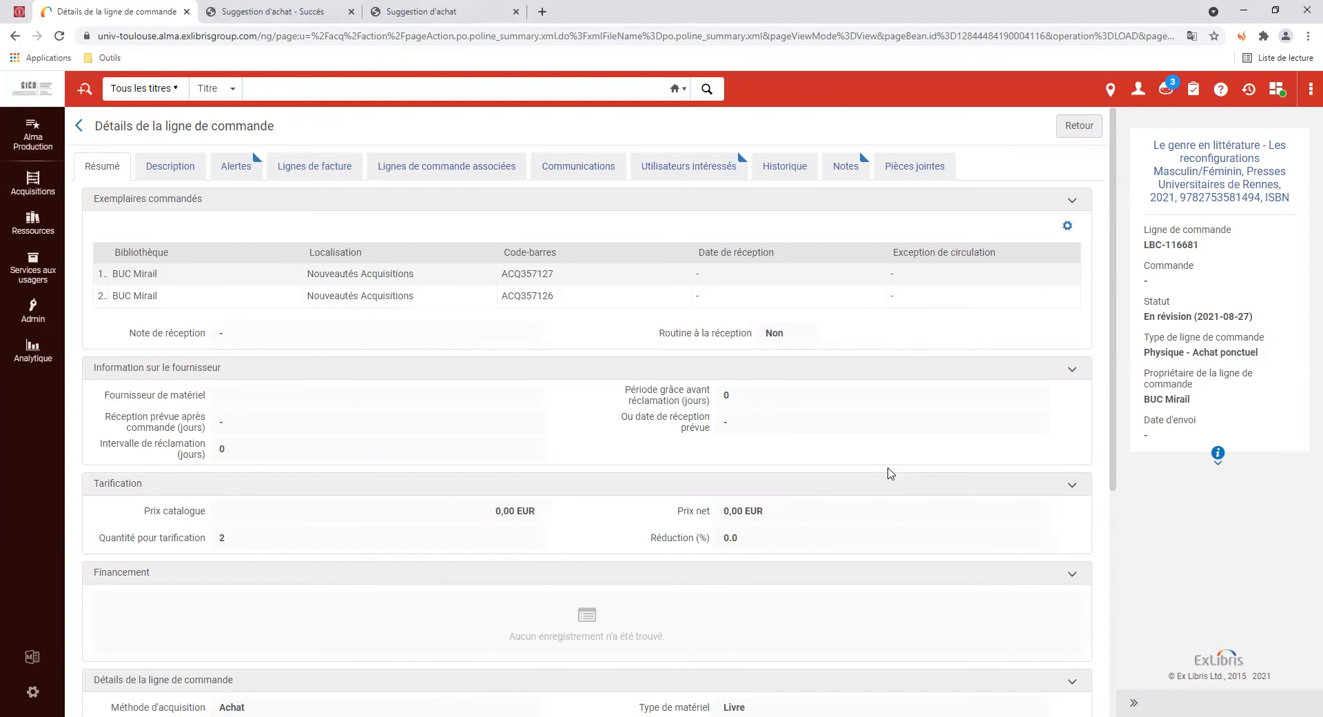
pyautogui.click(1079, 126)
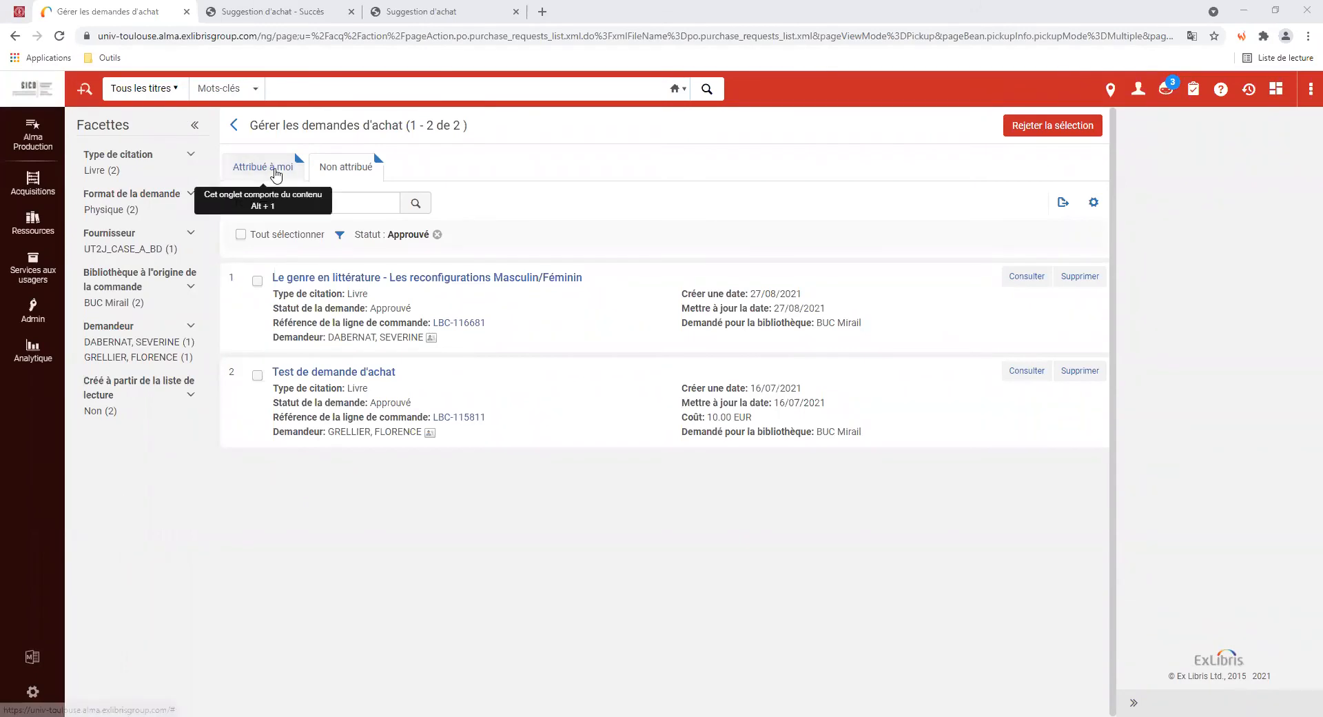
pyautogui.click(276, 175)
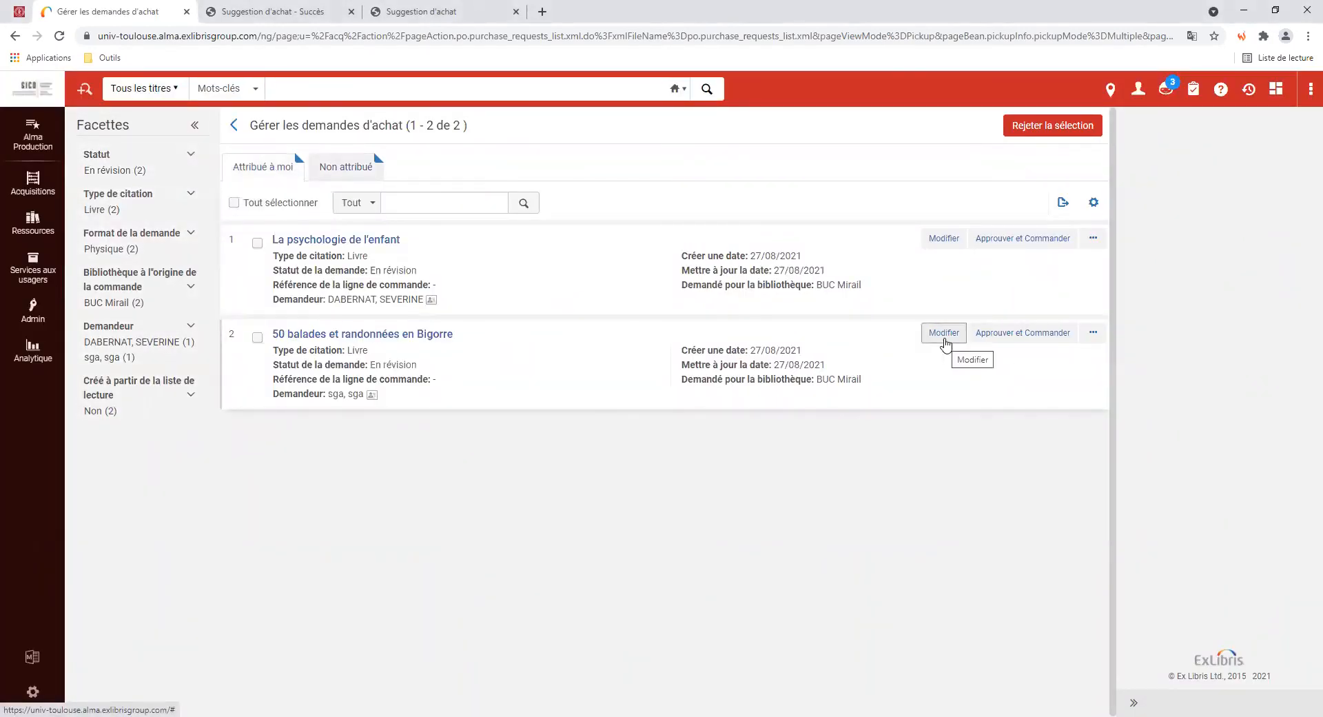
# Edit the 50 balades request and link it to the catalogue record found by a title search
pyautogui.click(944, 334)
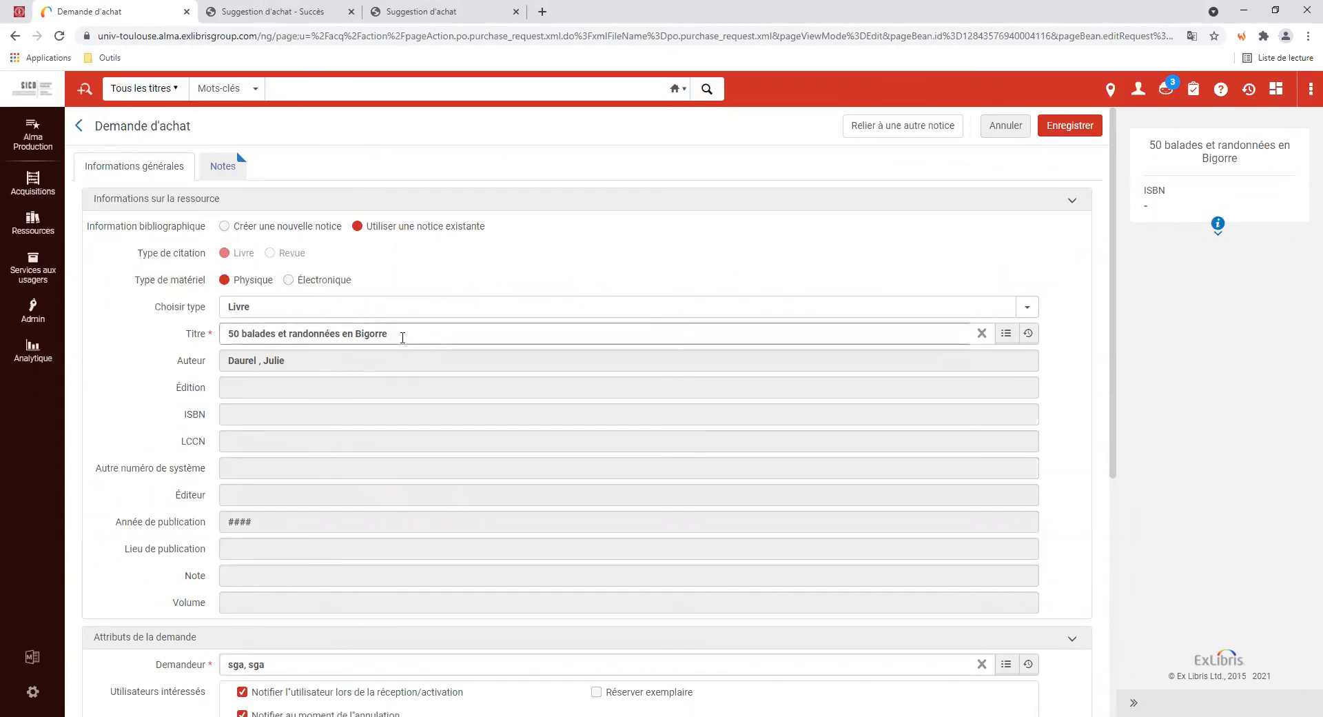
pyautogui.moveTo(401, 333); pyautogui.dragTo(176, 339)
pyautogui.hotkey('ctrl', 'c')
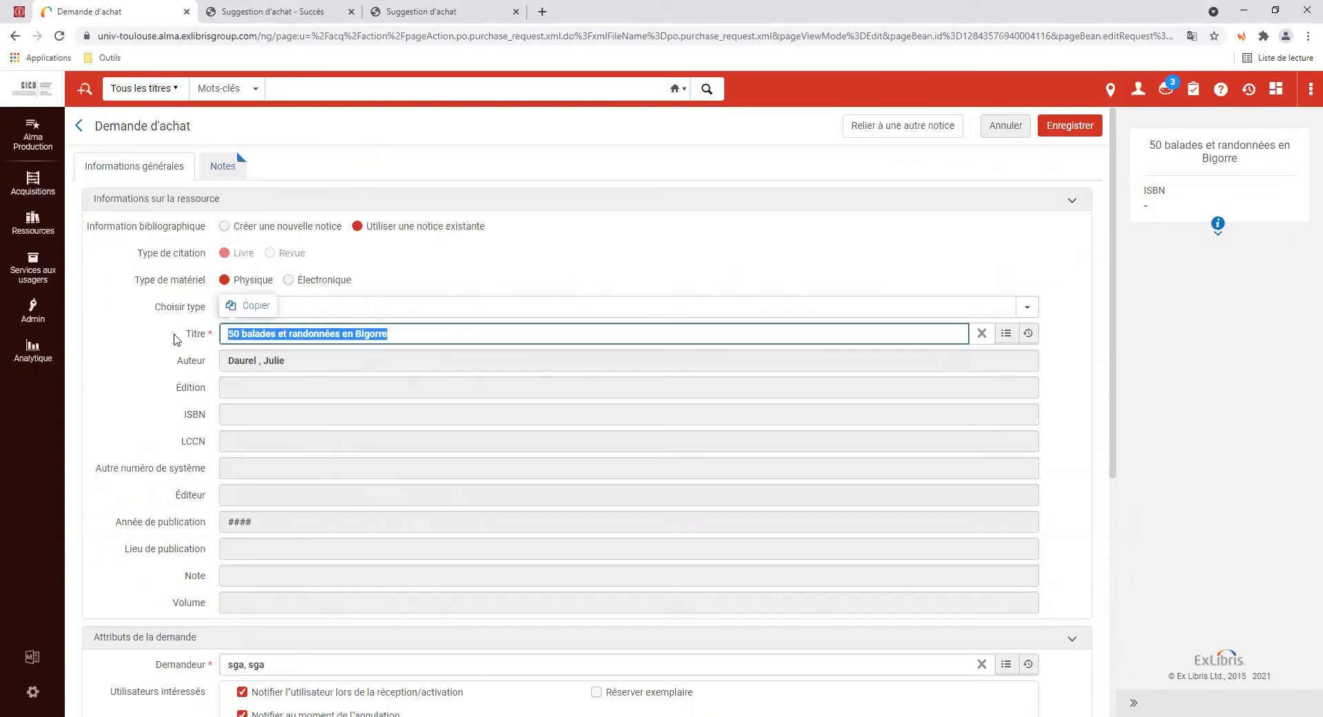
pyautogui.click(1004, 337)
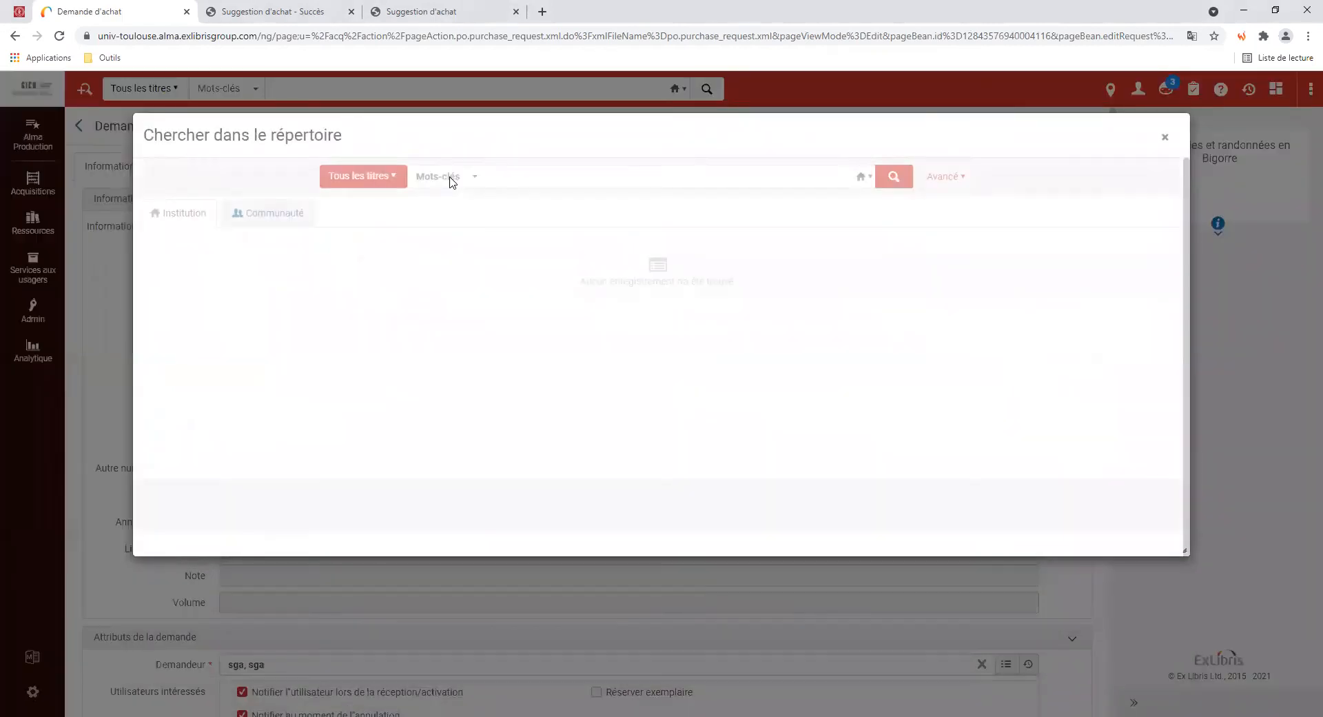
pyautogui.click(518, 173)
pyautogui.hotkey('ctrl', 'v')
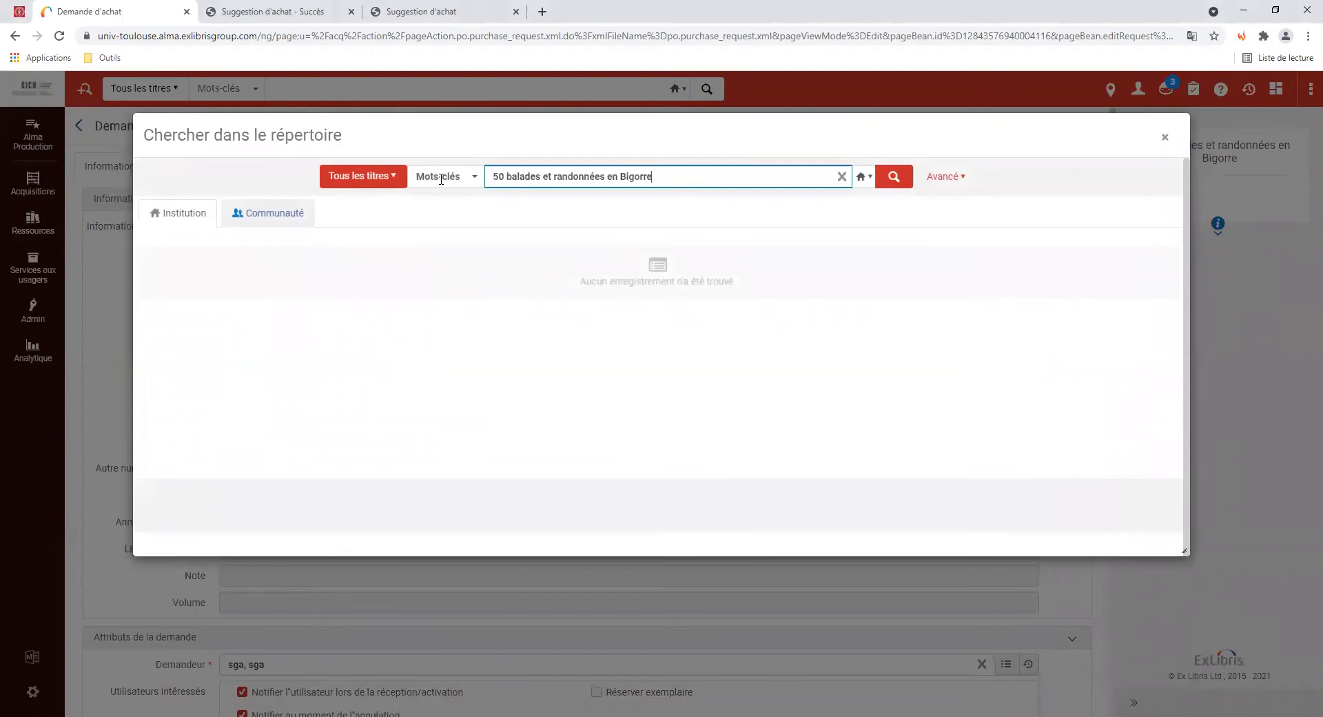
pyautogui.click(445, 177)
pyautogui.click(448, 224)
pyautogui.click(894, 178)
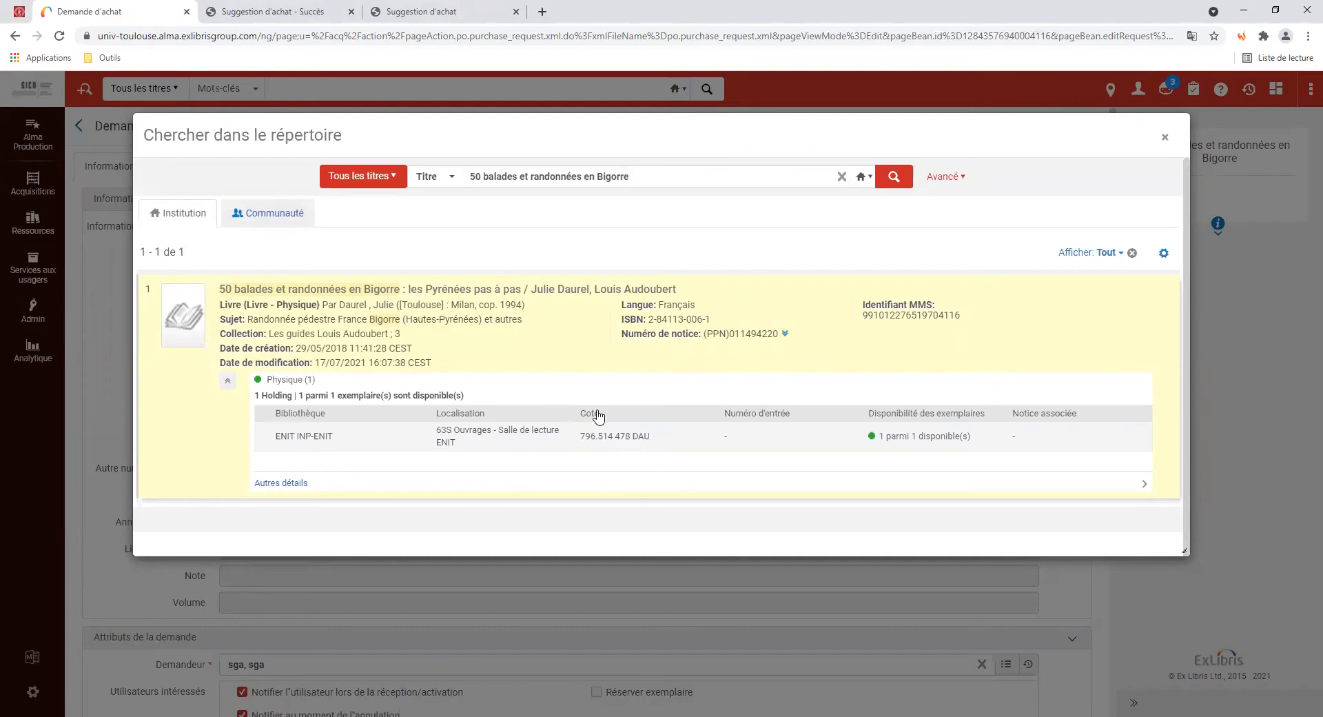
pyautogui.click(573, 349)
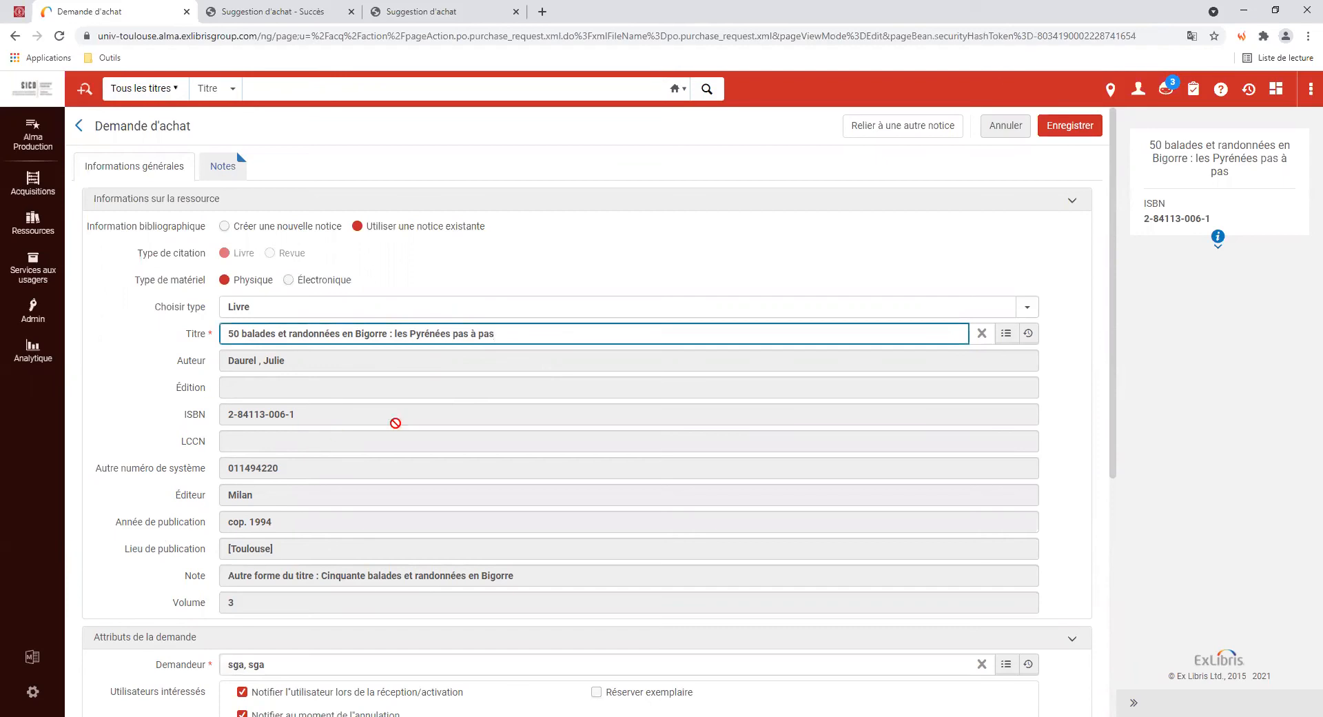
# Check the Demandeur field, then display the request's Notes showing the API note with requester details
pyautogui.scroll(-1, 145, 537)
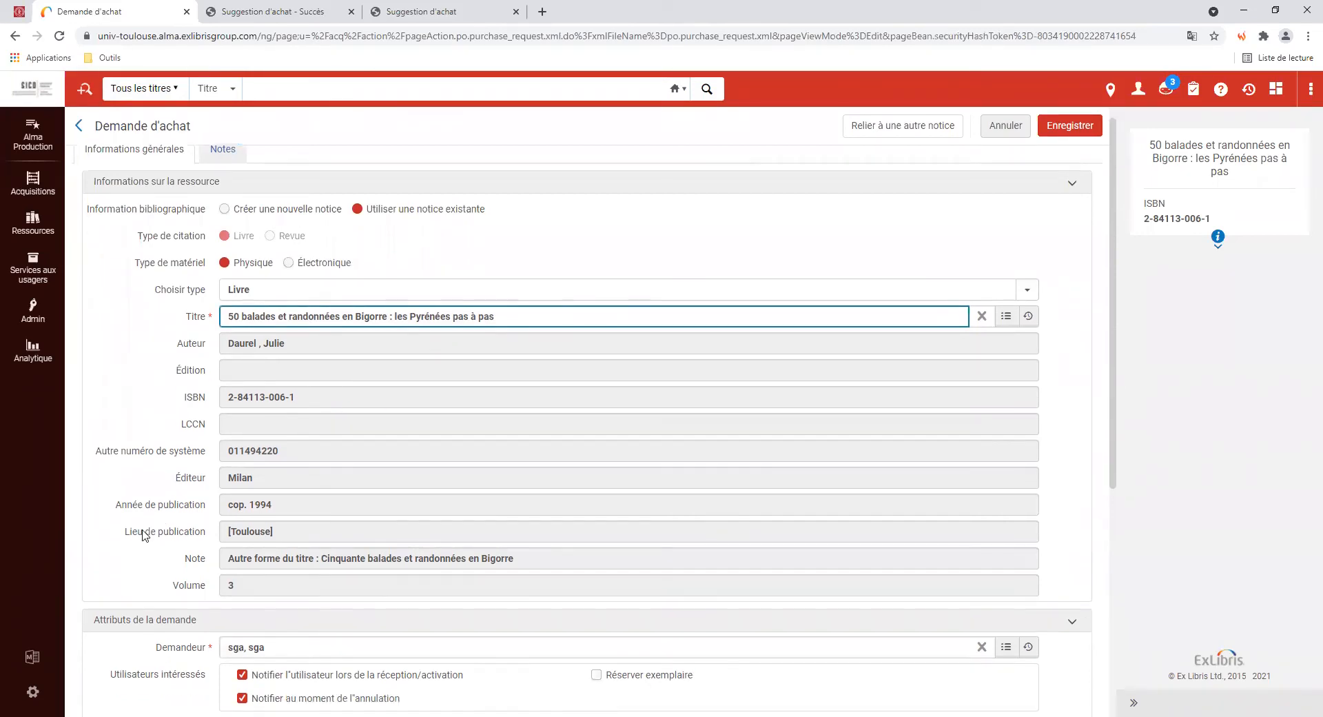
pyautogui.scroll(-3, 142, 605)
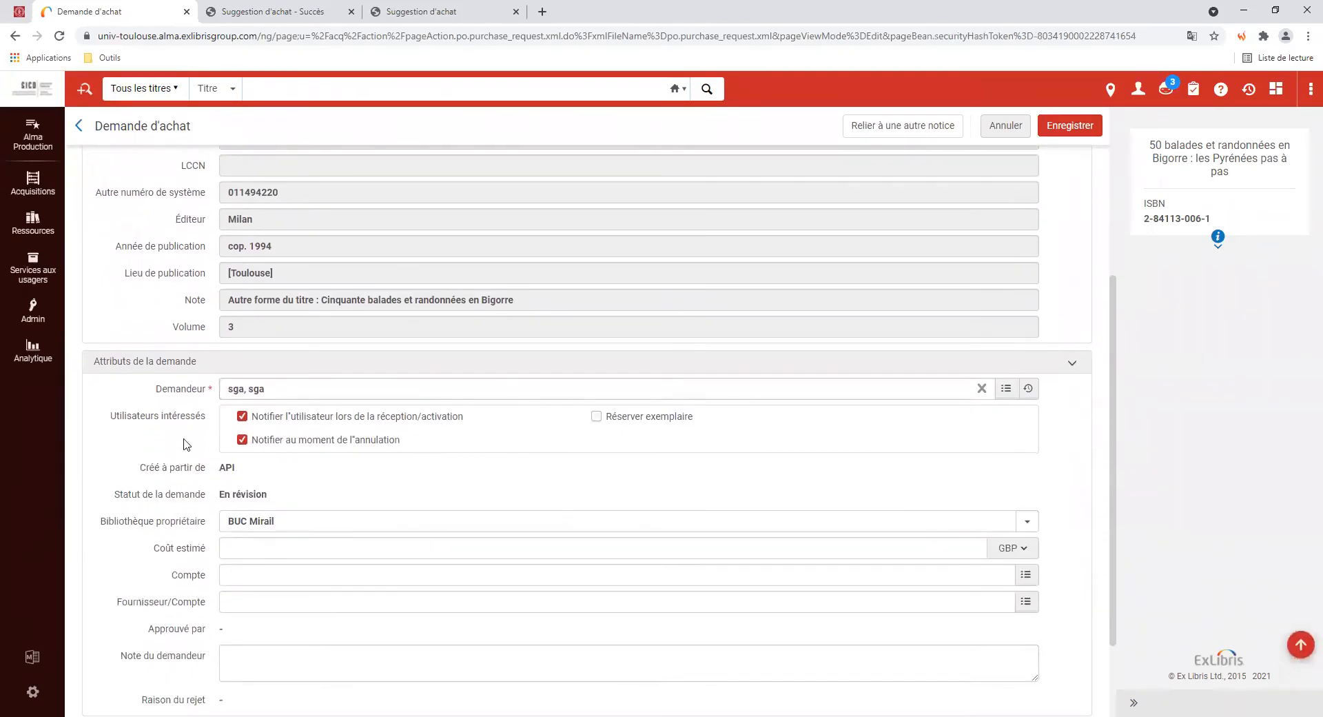
pyautogui.click(272, 387)
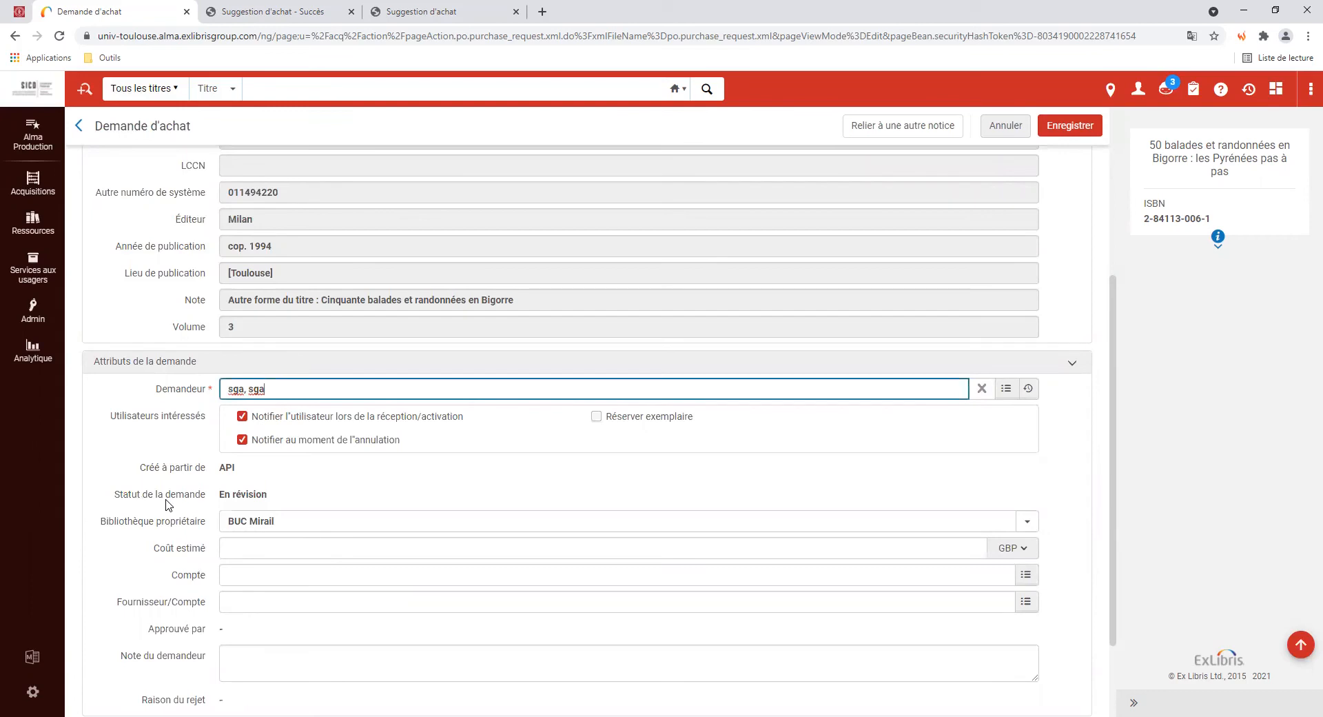
pyautogui.scroll(4, 166, 503)
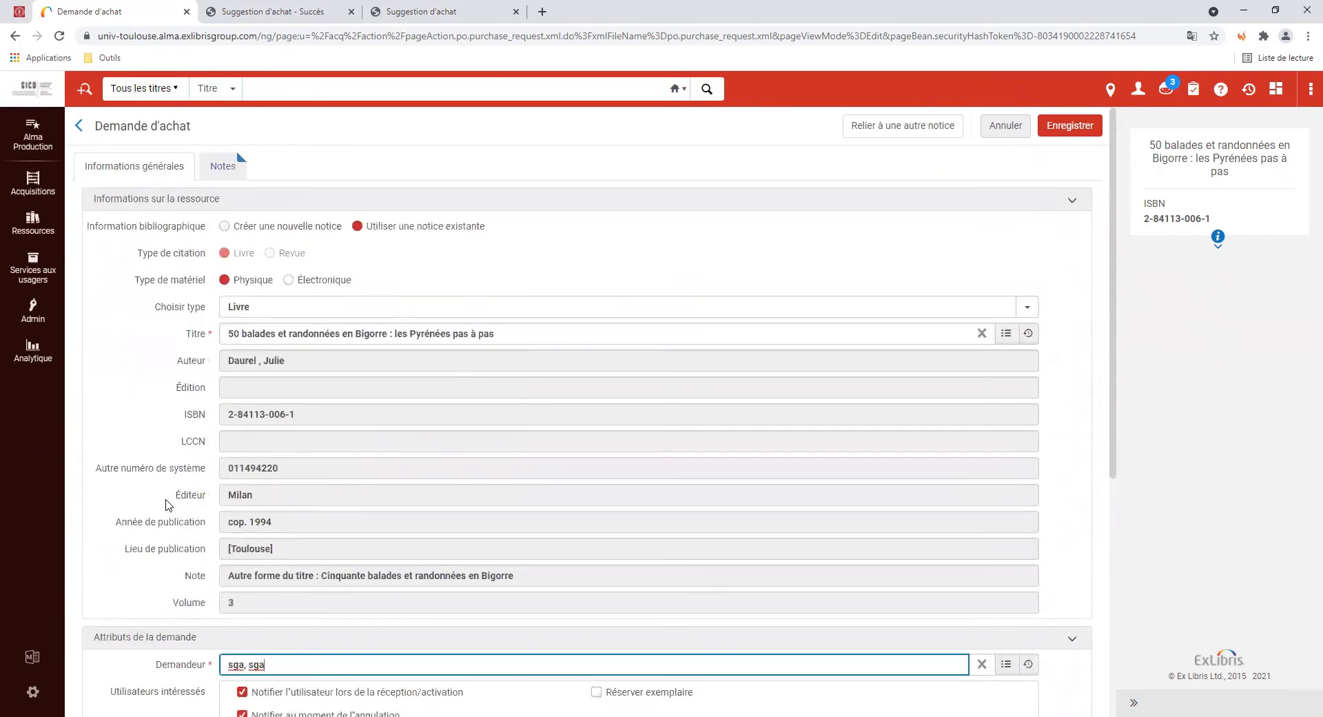
pyautogui.click(220, 173)
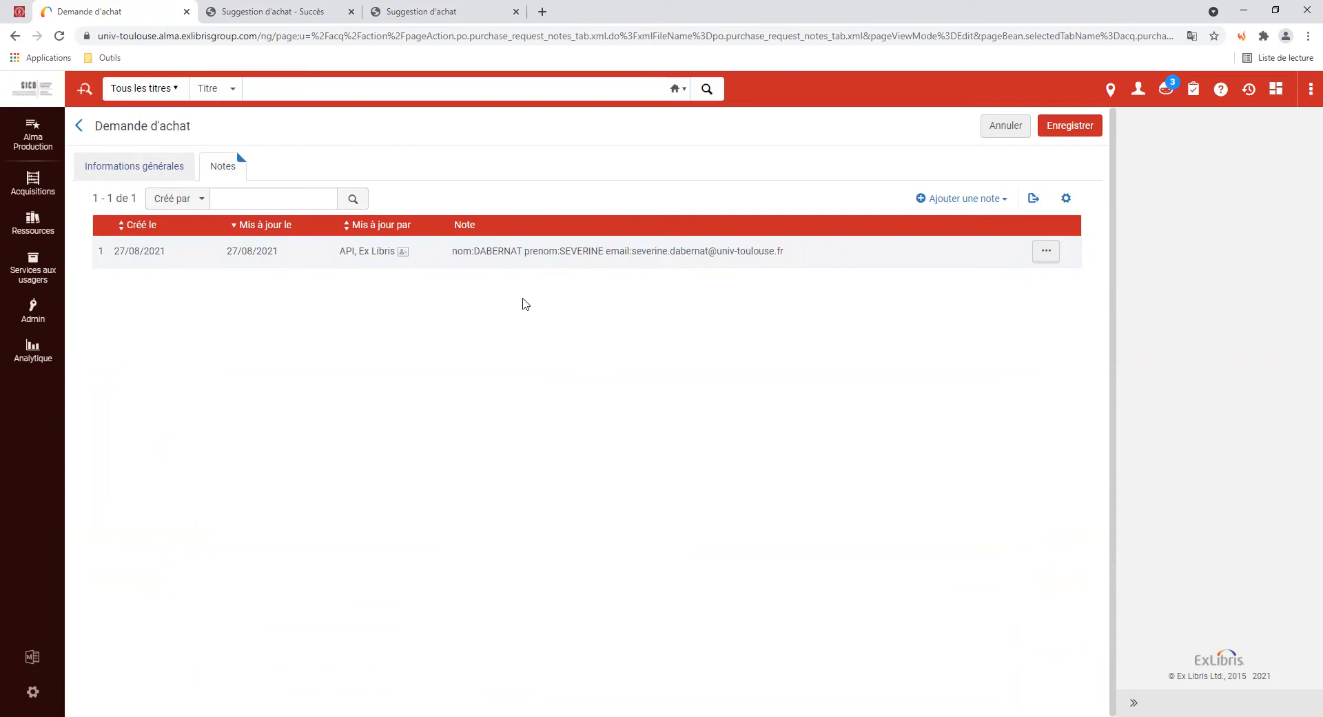
# Back on Informations générales, replace requester 'sga, sga' with a search on the requester's surname
pyautogui.click(122, 177)
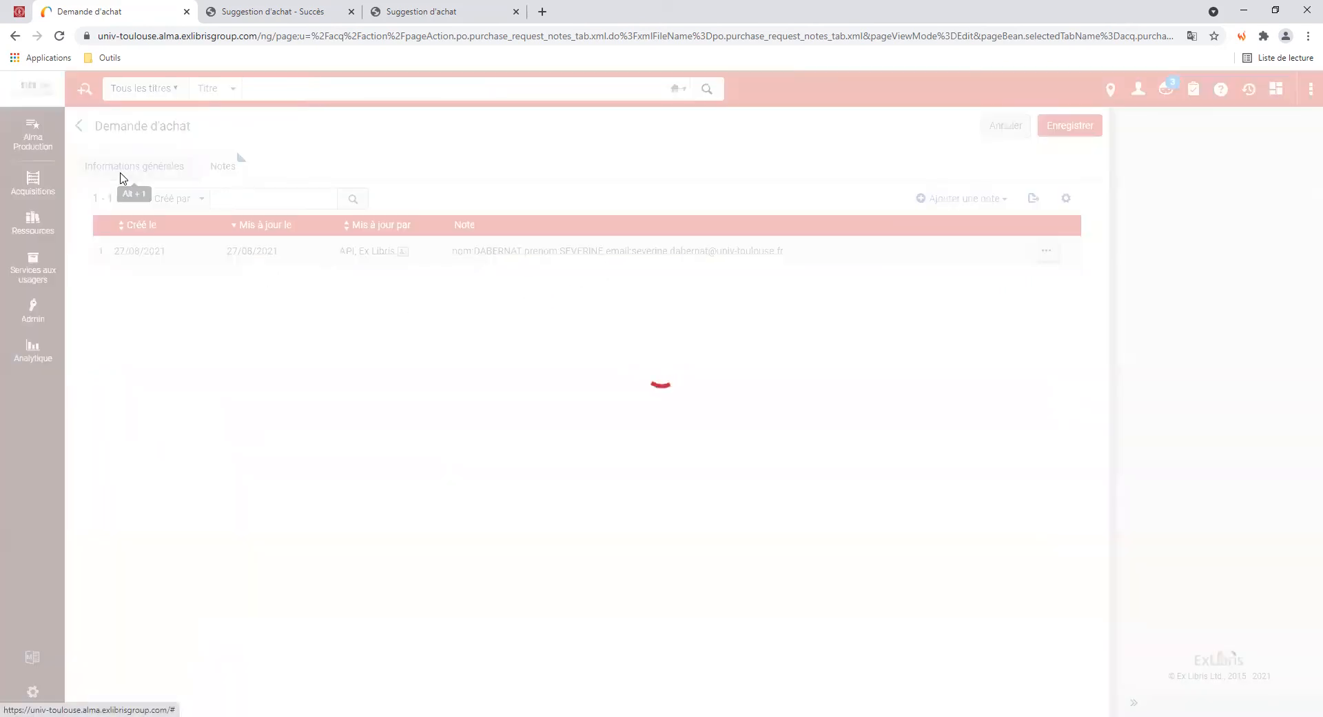
pyautogui.scroll(-3, 306, 414)
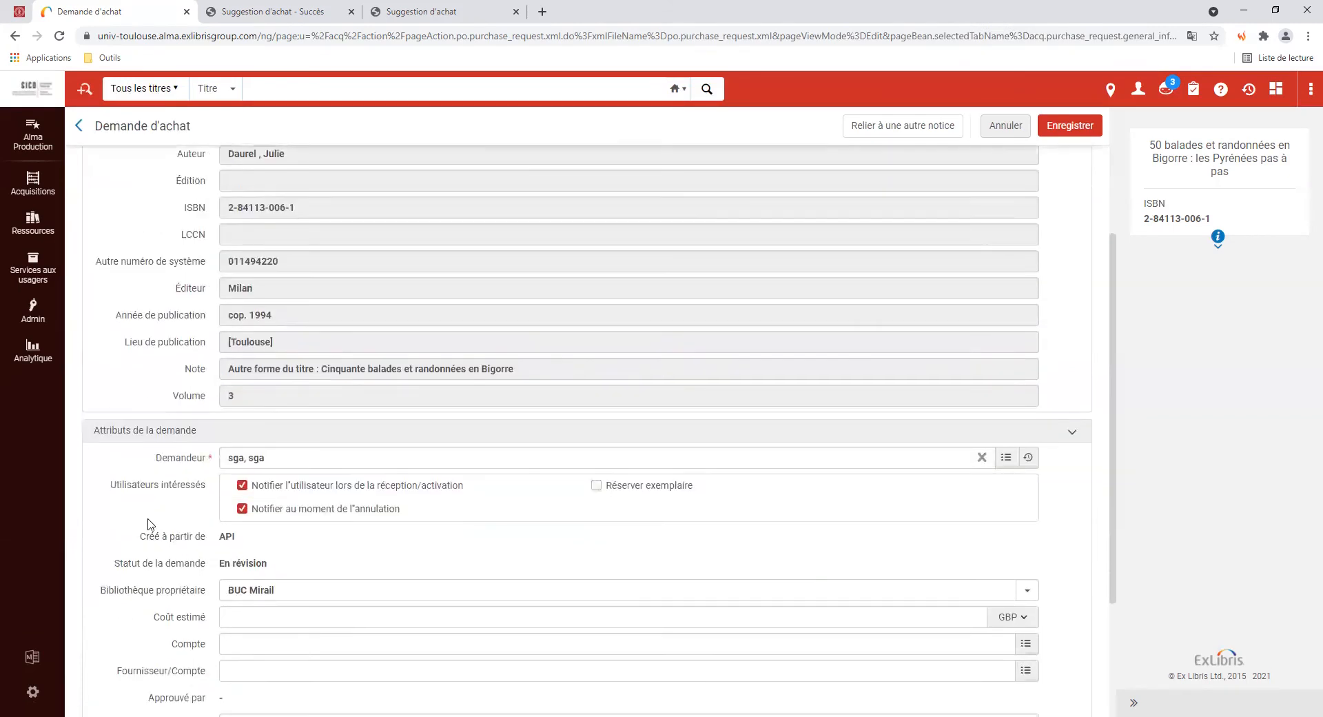
pyautogui.click(306, 459)
pyautogui.press('BackSpace')
pyautogui.press('BackSpace')
pyautogui.press('BackSpace')
pyautogui.press('BackSpace')
pyautogui.press('BackSpace')
pyautogui.press('BackSpace')
pyautogui.press('BackSpace')
pyautogui.press('BackSpace')
pyautogui.write('dabernat')
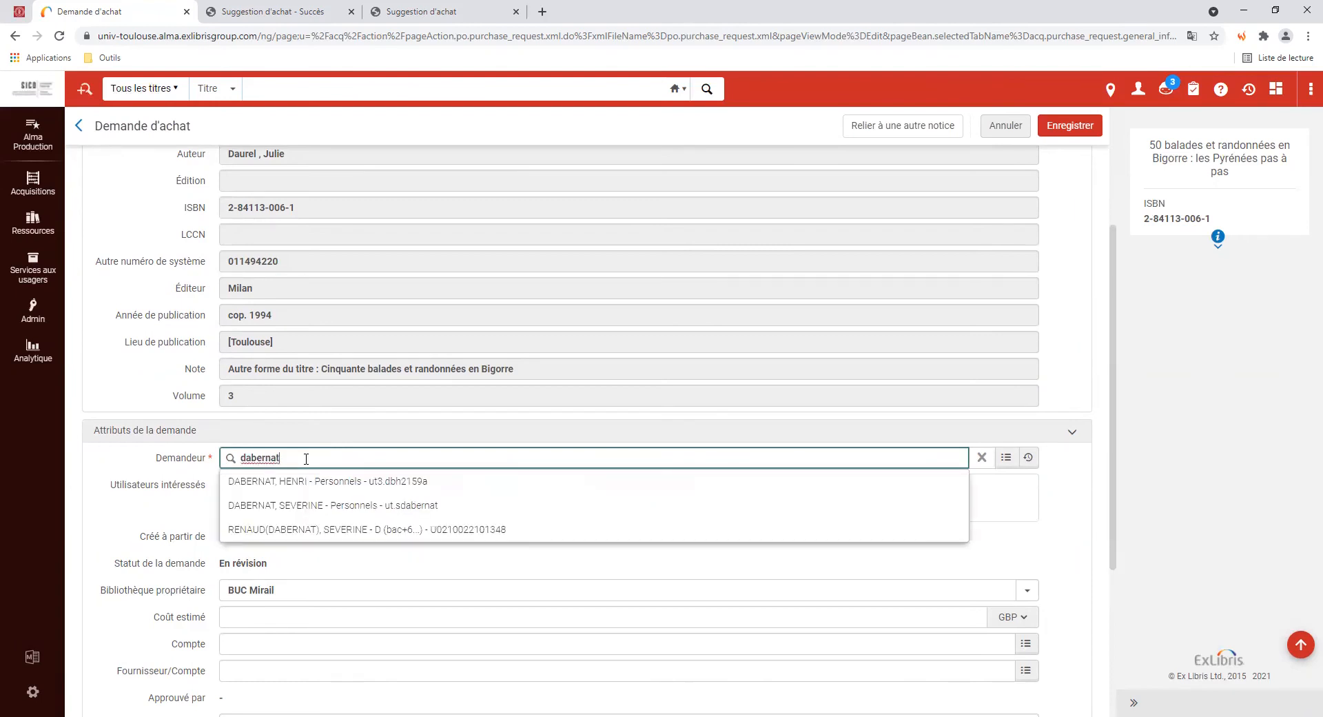
# Choose the matching staff user as requester and tick Réserver exemplaire
pyautogui.click(331, 507)
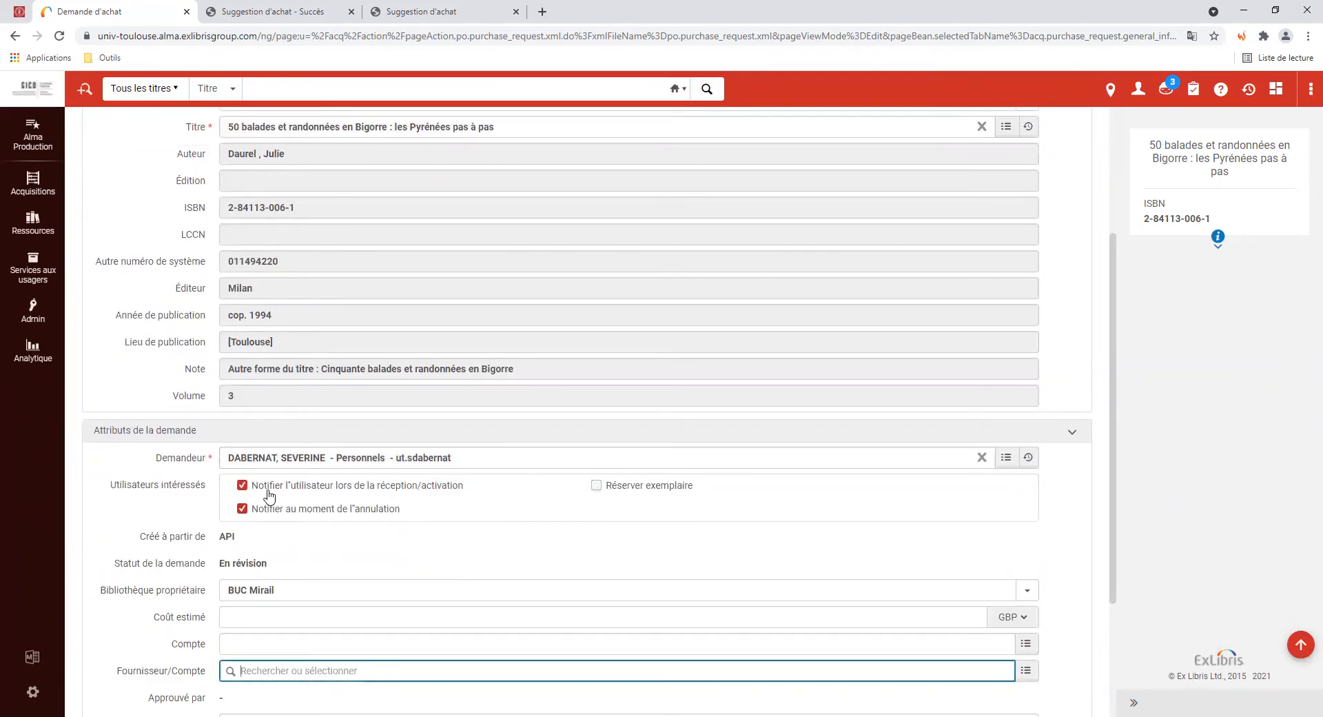
pyautogui.click(596, 488)
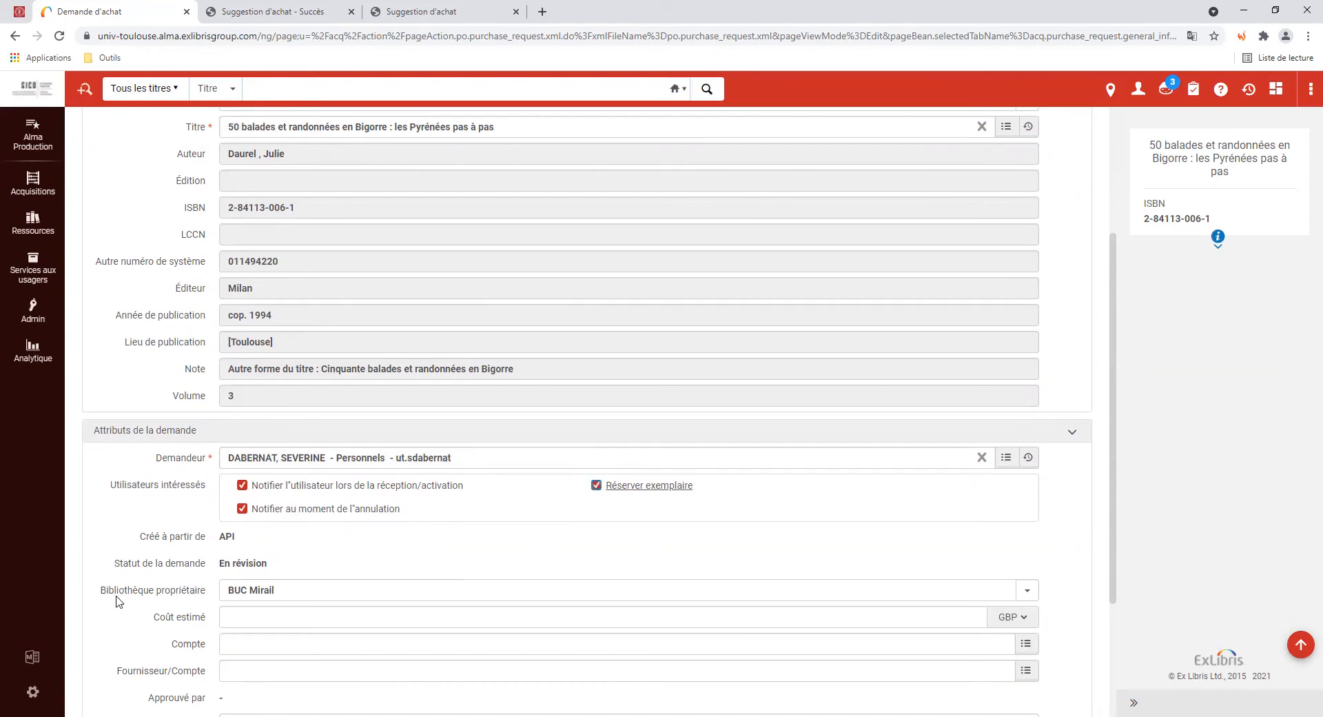
pyautogui.scroll(-1, 114, 601)
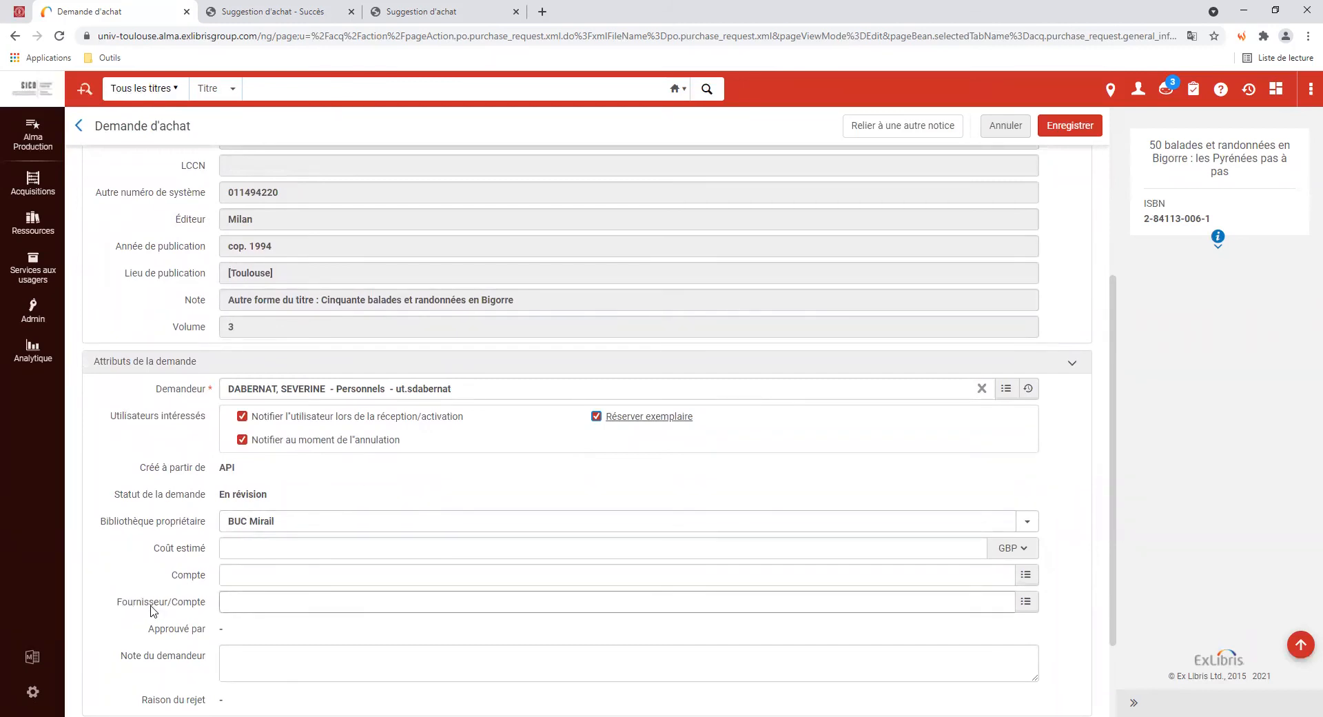
pyautogui.scroll(-2, 153, 610)
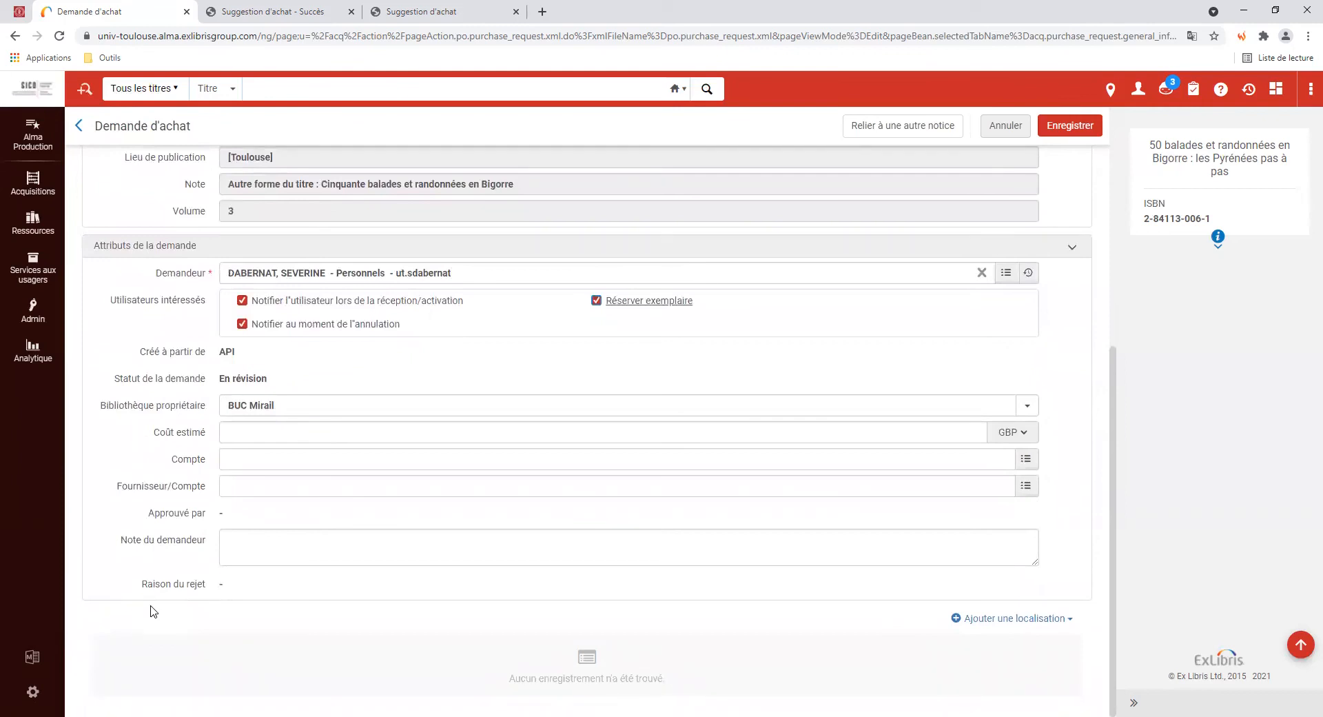
# Add a BUC Mirail: Nouveautés Acquisitions location with quantity 1 and save the request
pyautogui.click(992, 618)
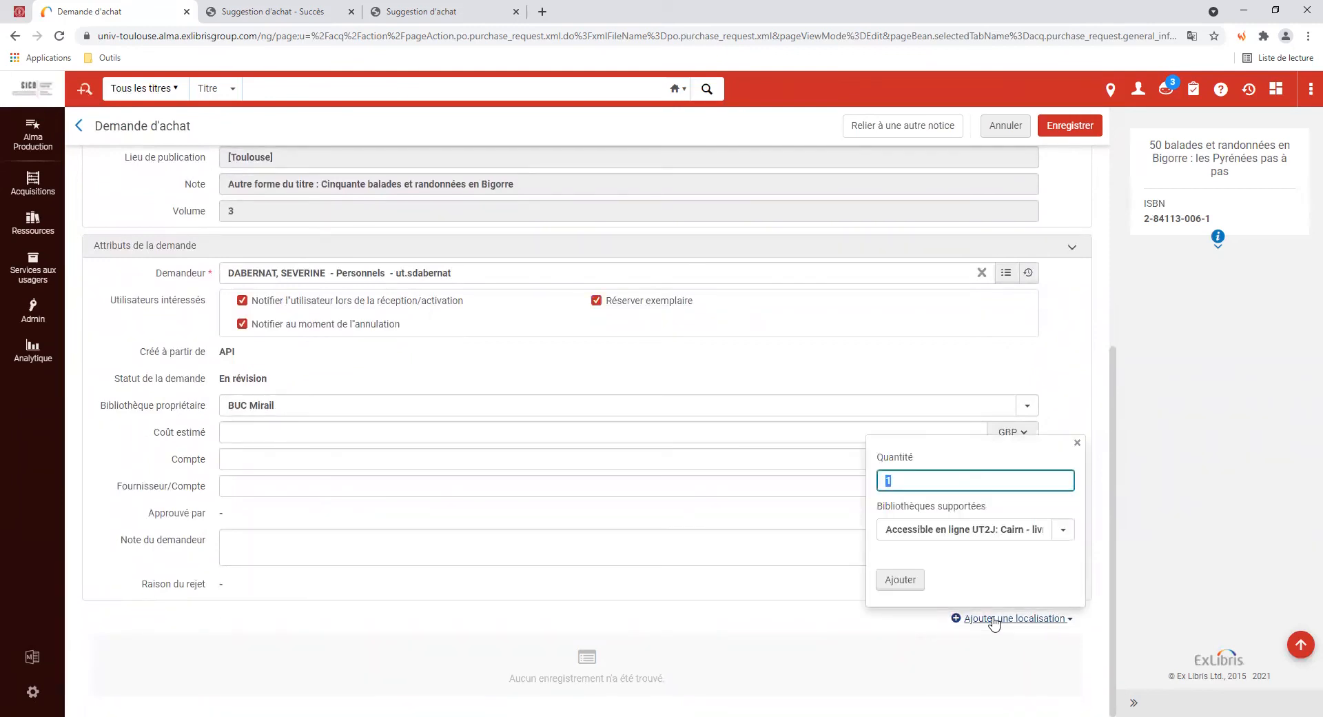
pyautogui.click(864, 478)
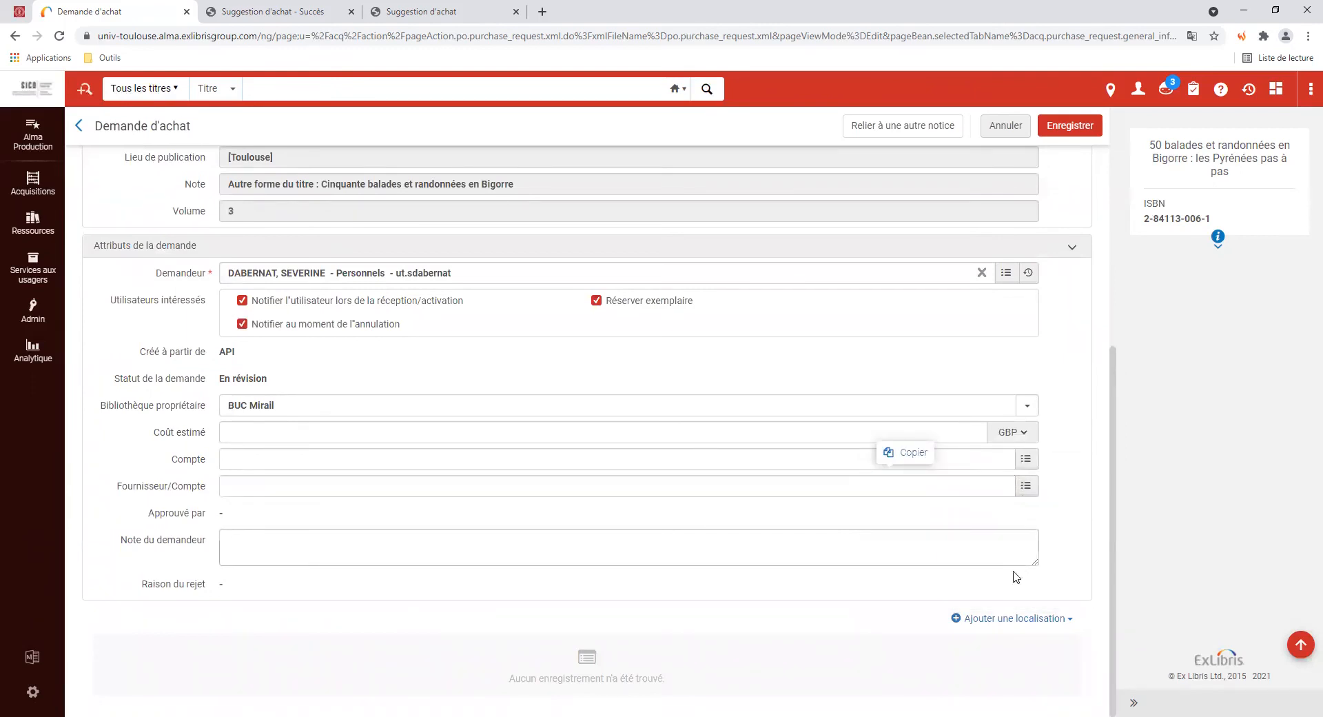
pyautogui.click(1016, 618)
pyautogui.click(1062, 532)
pyautogui.click(963, 554)
pyautogui.click(900, 580)
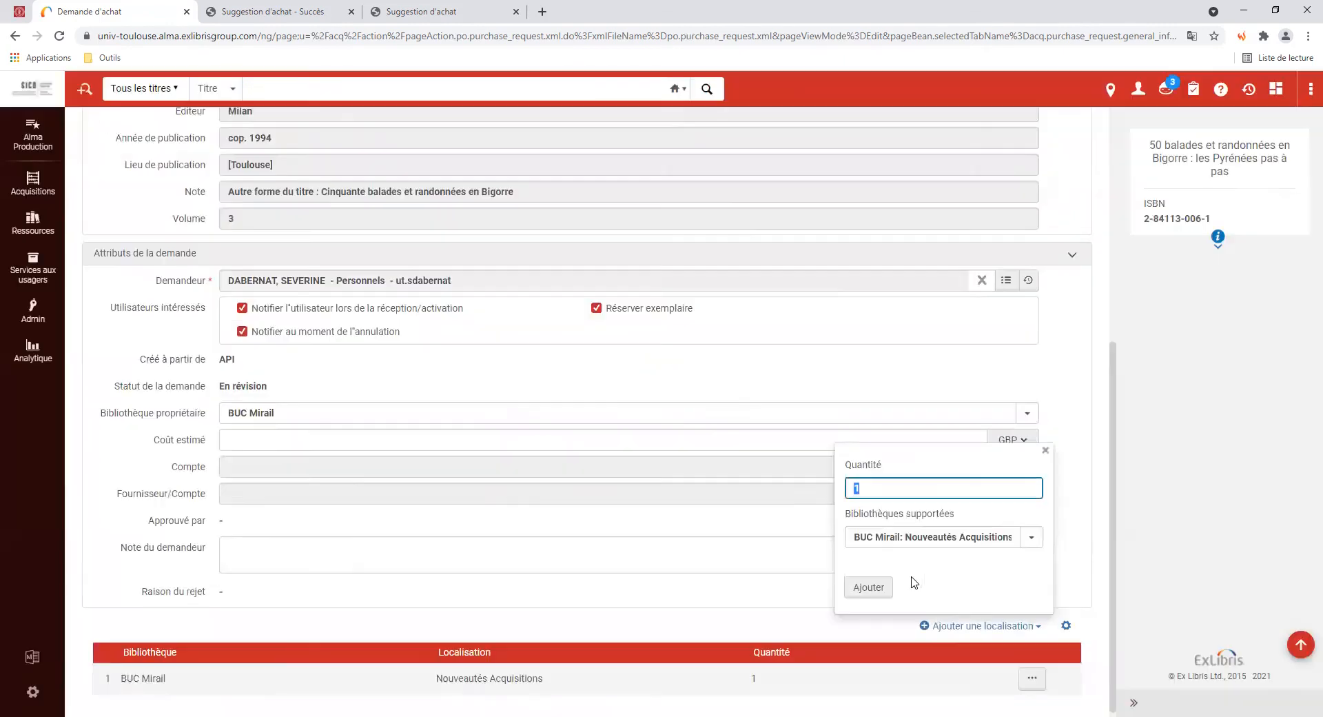
pyautogui.scroll(6, 1025, 505)
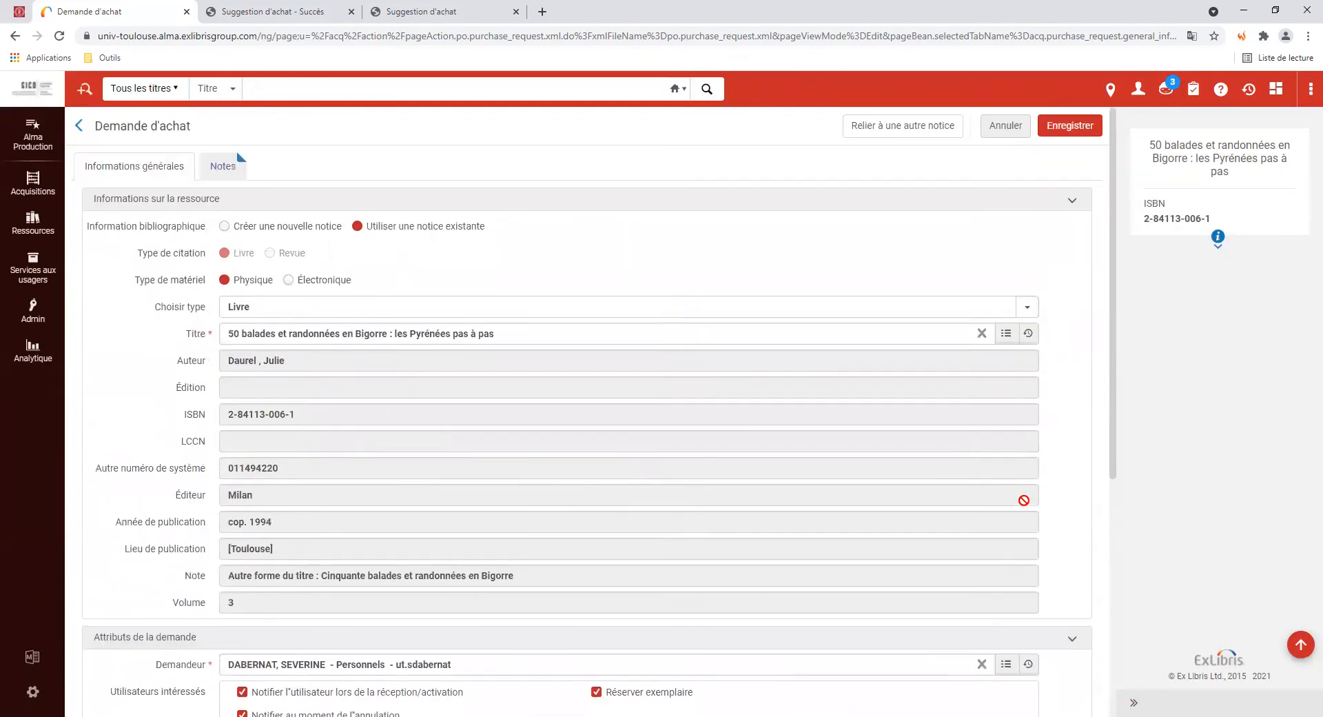
pyautogui.click(1075, 138)
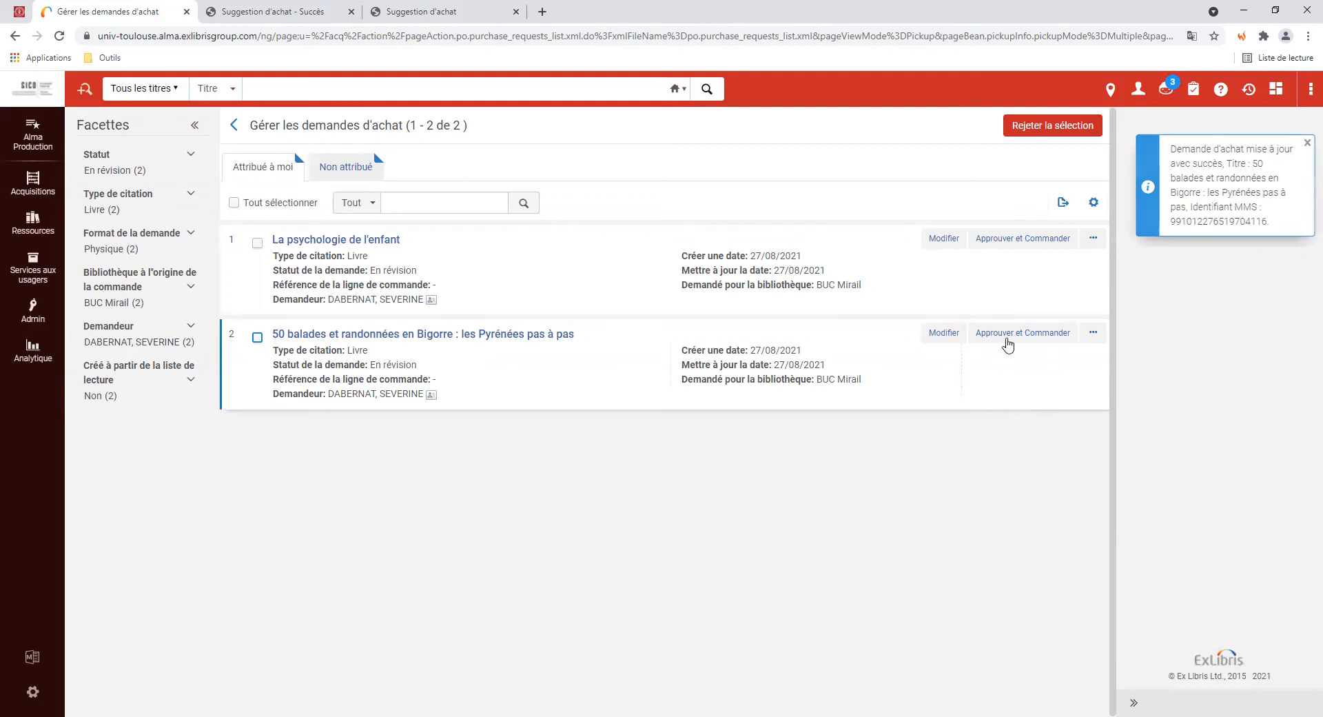
# Approve and order the Bigorre request, then open La psychologie de l'enfant for editing
pyautogui.click(1008, 342)
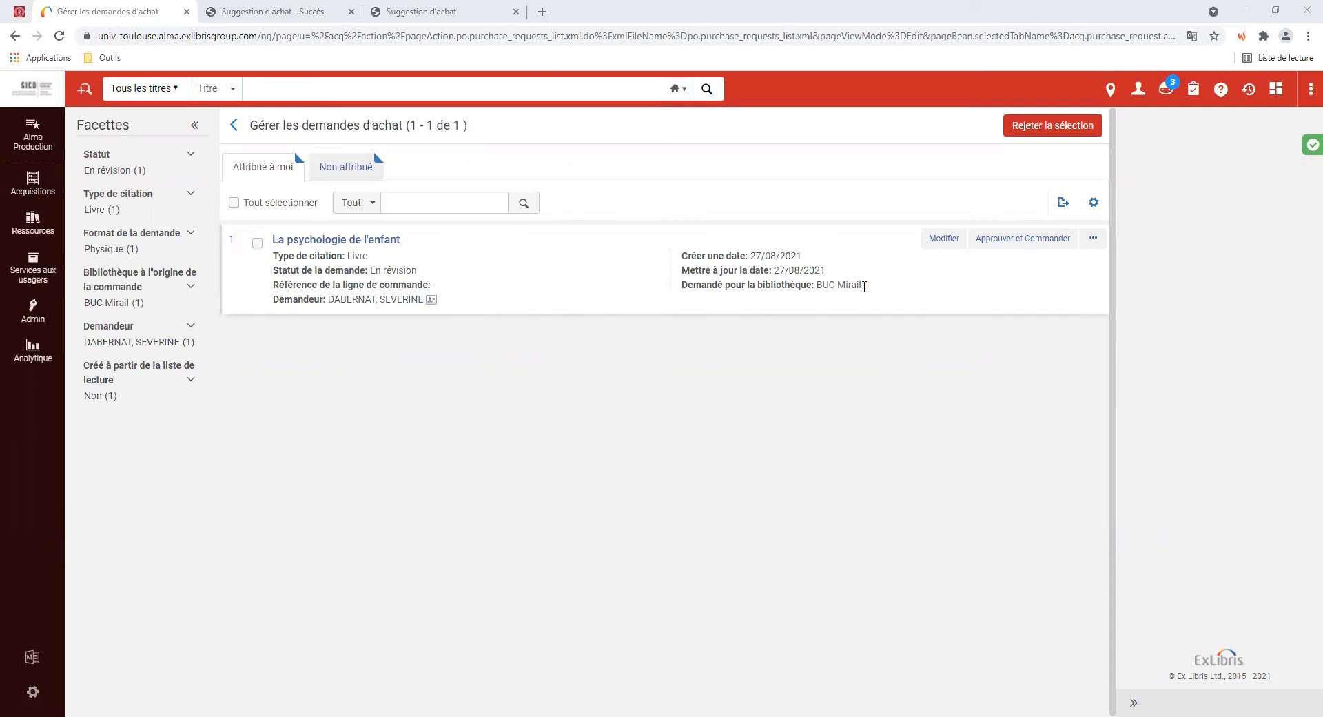
pyautogui.click(937, 246)
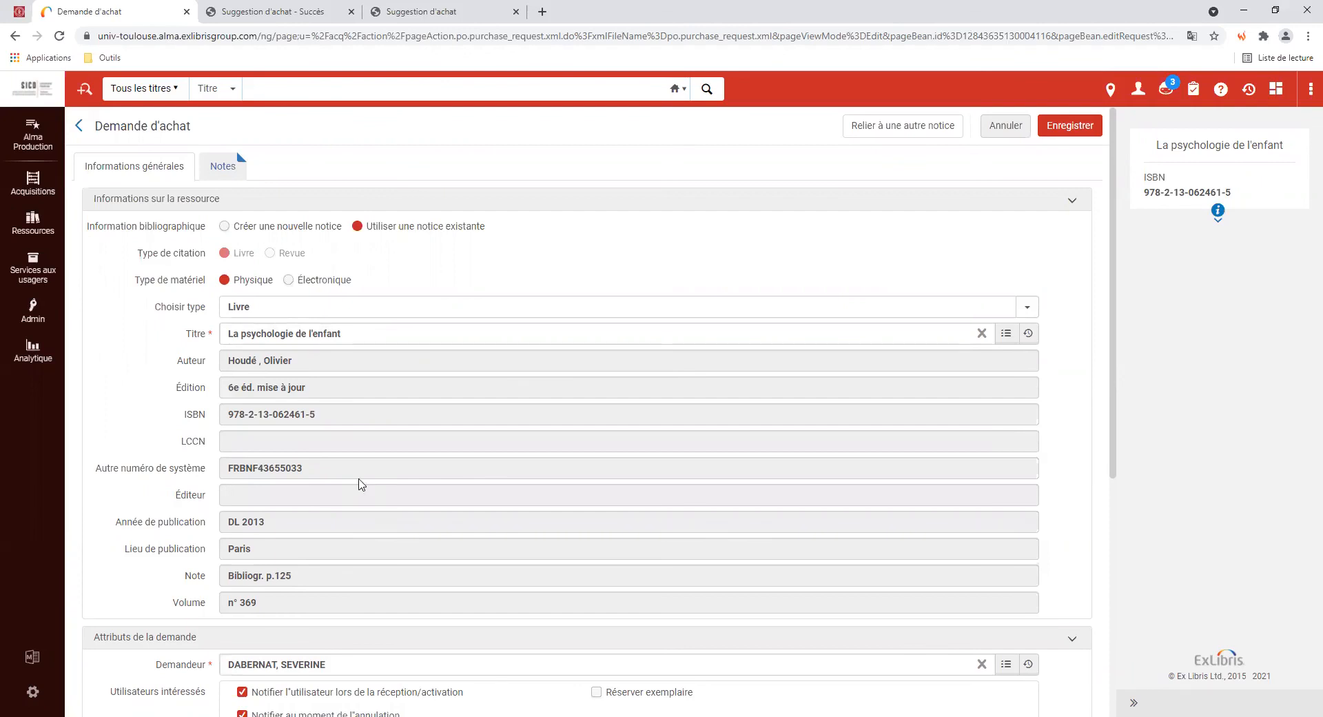
# Search the repository by keywords for the copied title plus 'houdé'
pyautogui.moveTo(343, 333); pyautogui.dragTo(222, 328)
pyautogui.hotkey('ctrl', 'c')
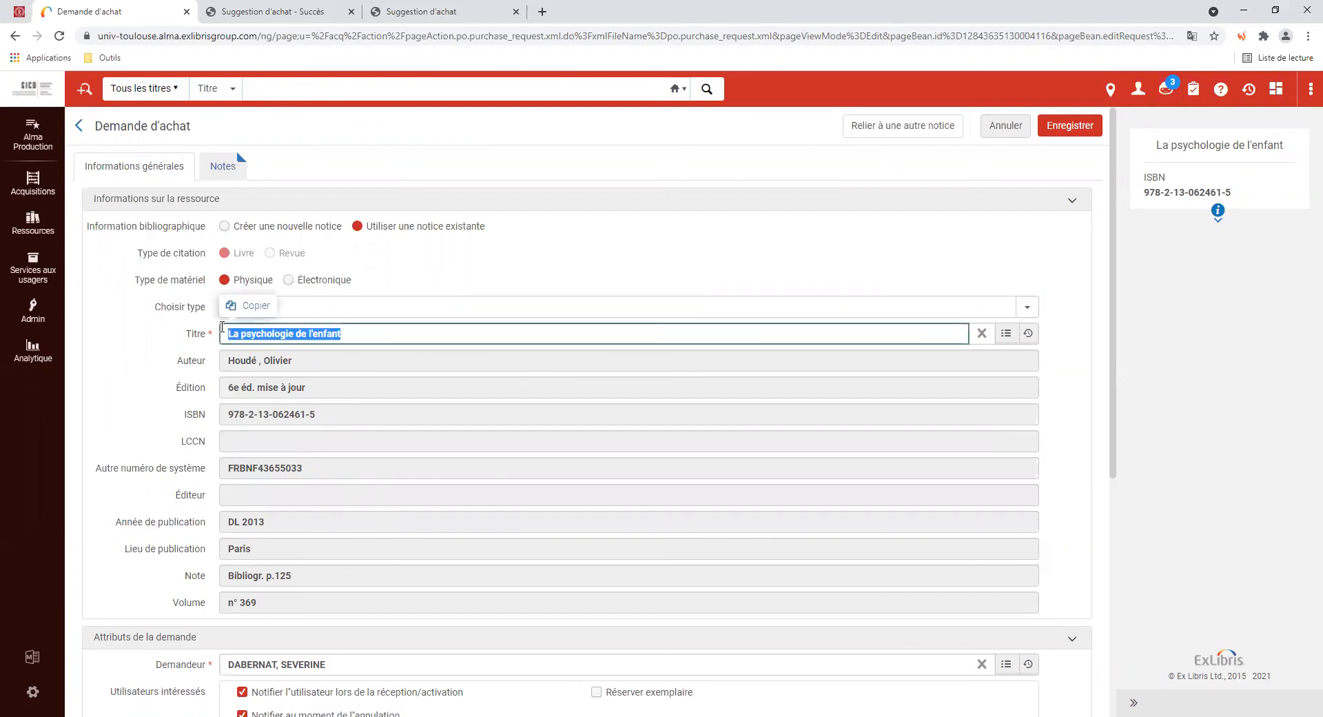
pyautogui.click(1006, 333)
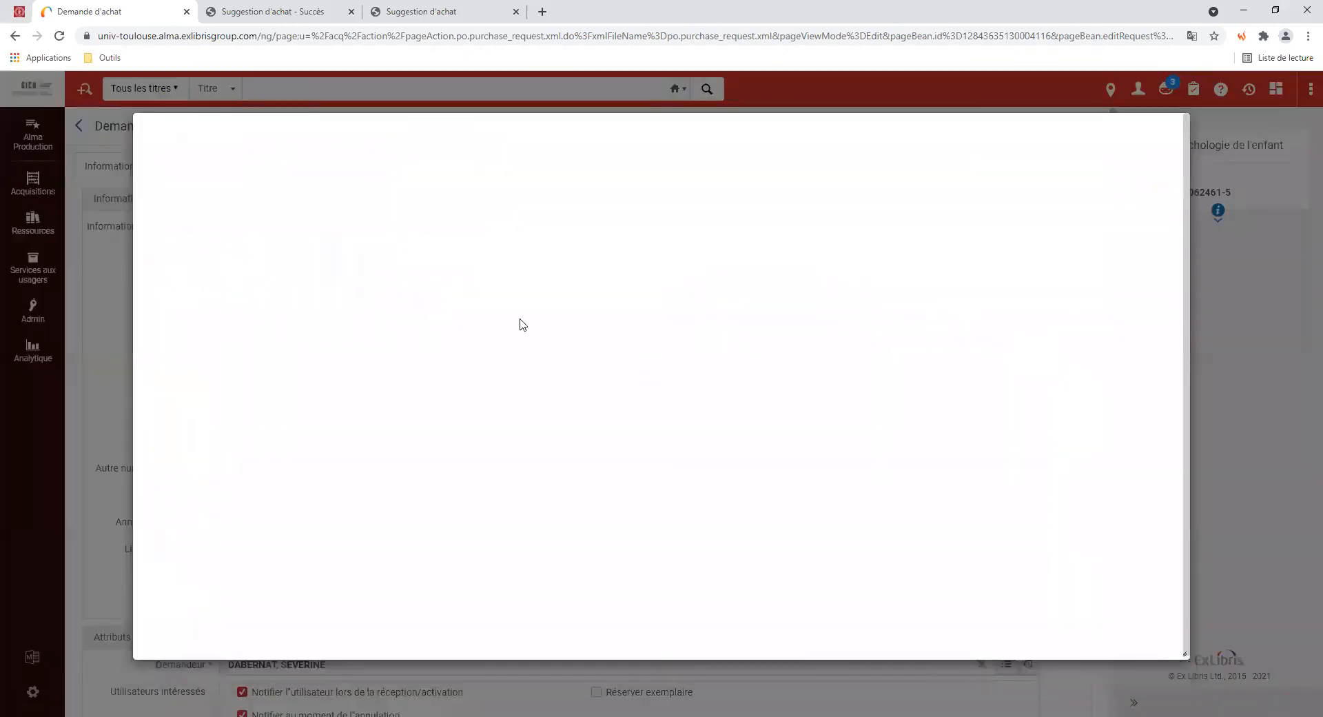
pyautogui.click(428, 177)
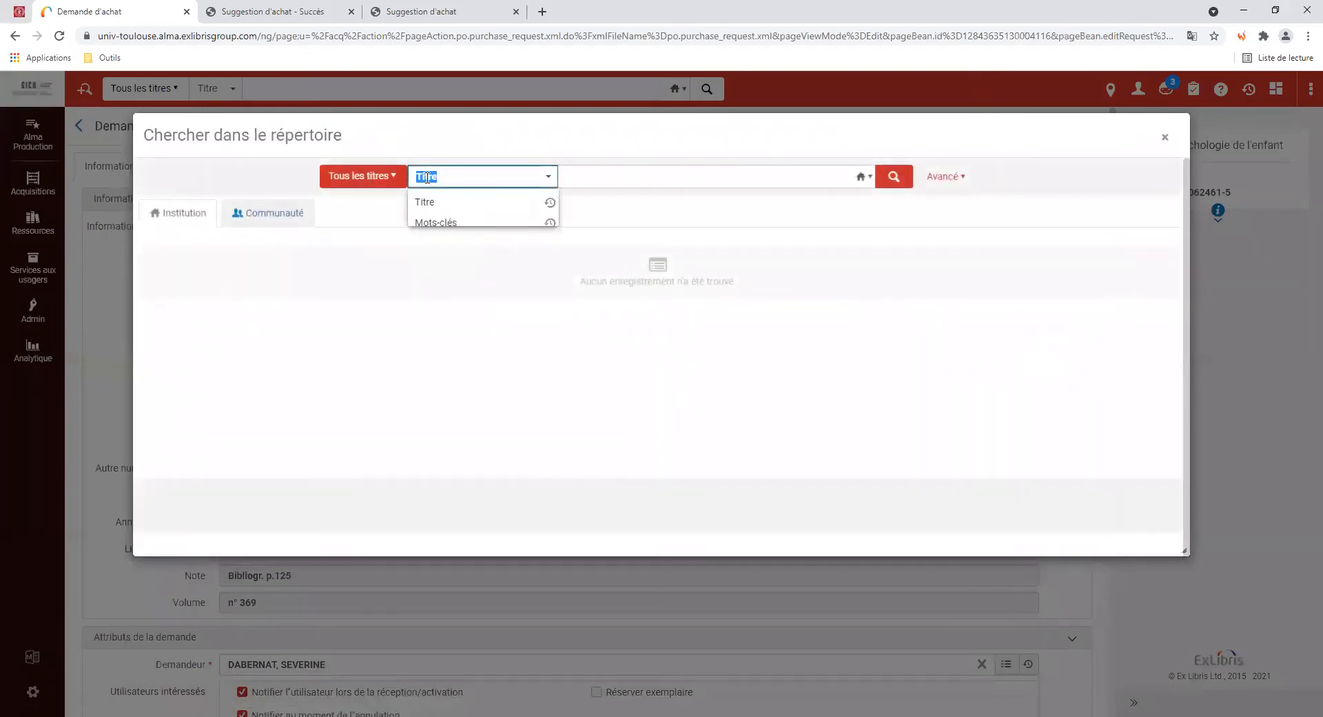
pyautogui.click(435, 222)
pyautogui.hotkey('ctrl', 'v')
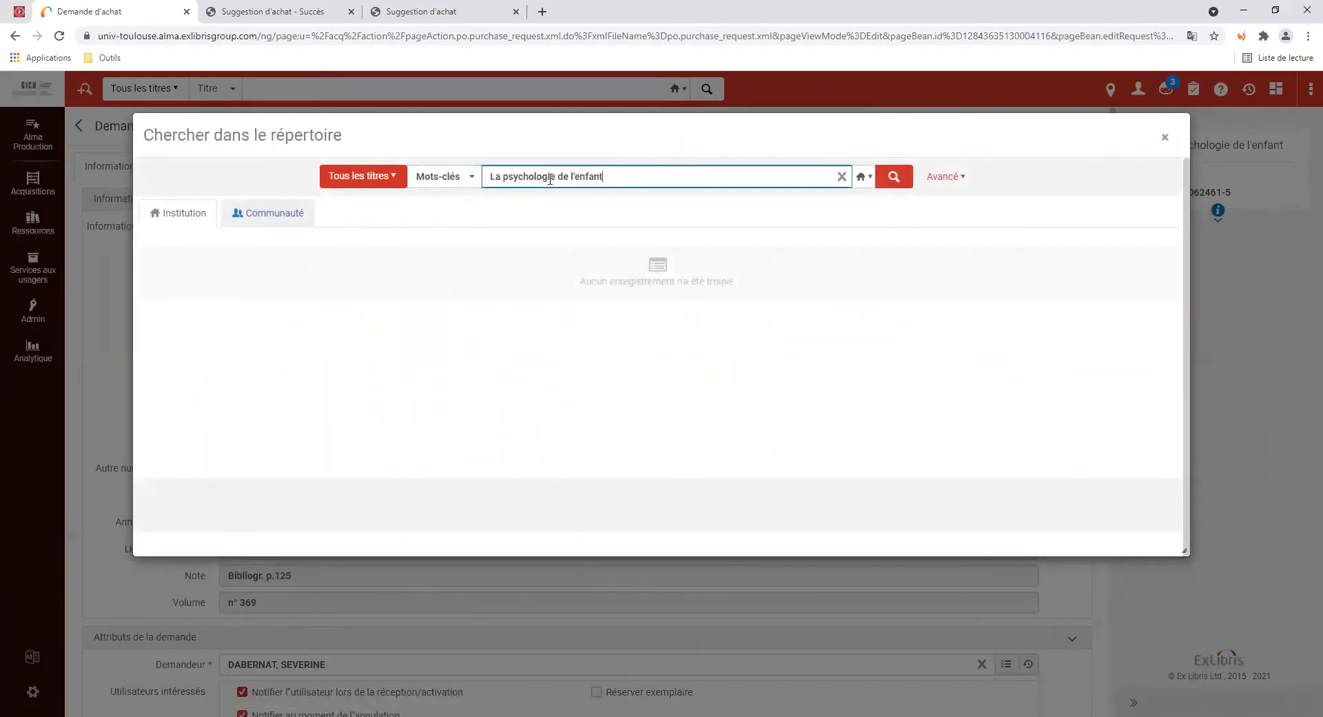
pyautogui.write('houdé')
pyautogui.click(895, 181)
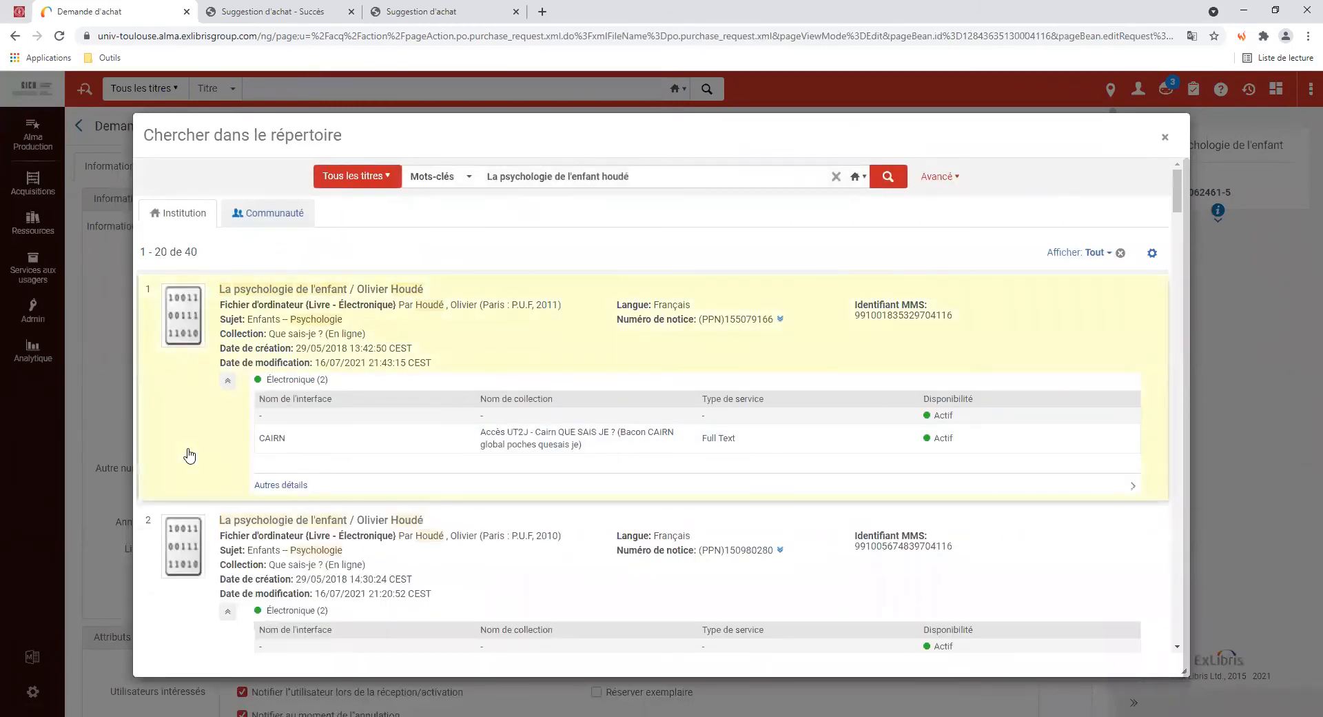
# Review the existing record with 4 physical holdings, then close the search and cancel the request edit
pyautogui.scroll(-2, 189, 455)
pyautogui.scroll(2, 184, 456)
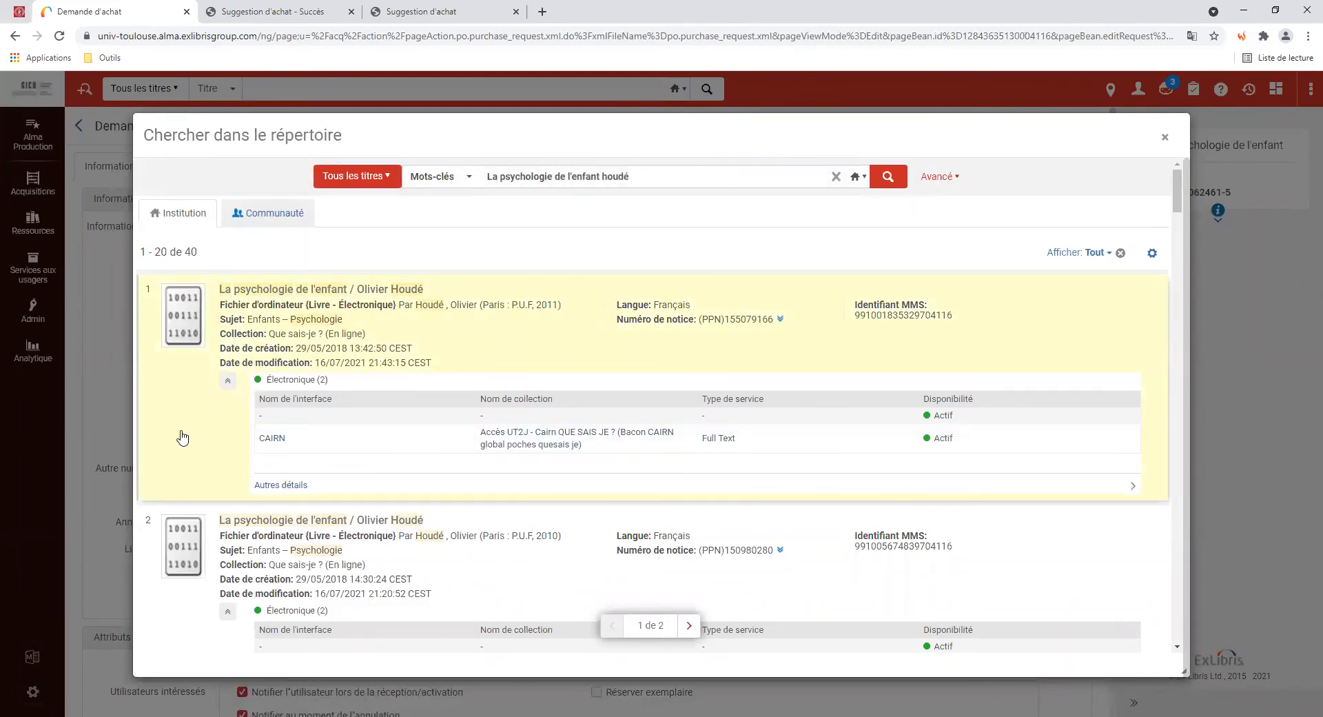
pyautogui.scroll(-1, 183, 439)
pyautogui.scroll(-4, 183, 439)
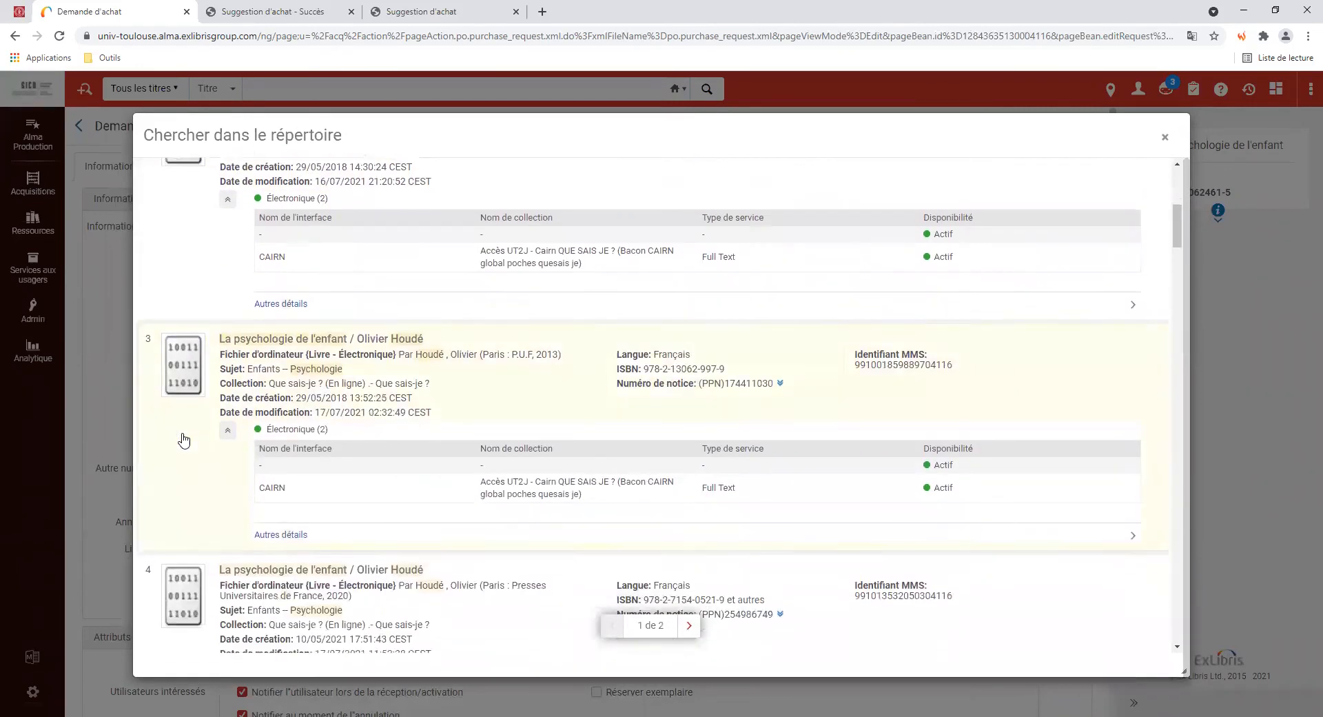
pyautogui.scroll(-5, 183, 439)
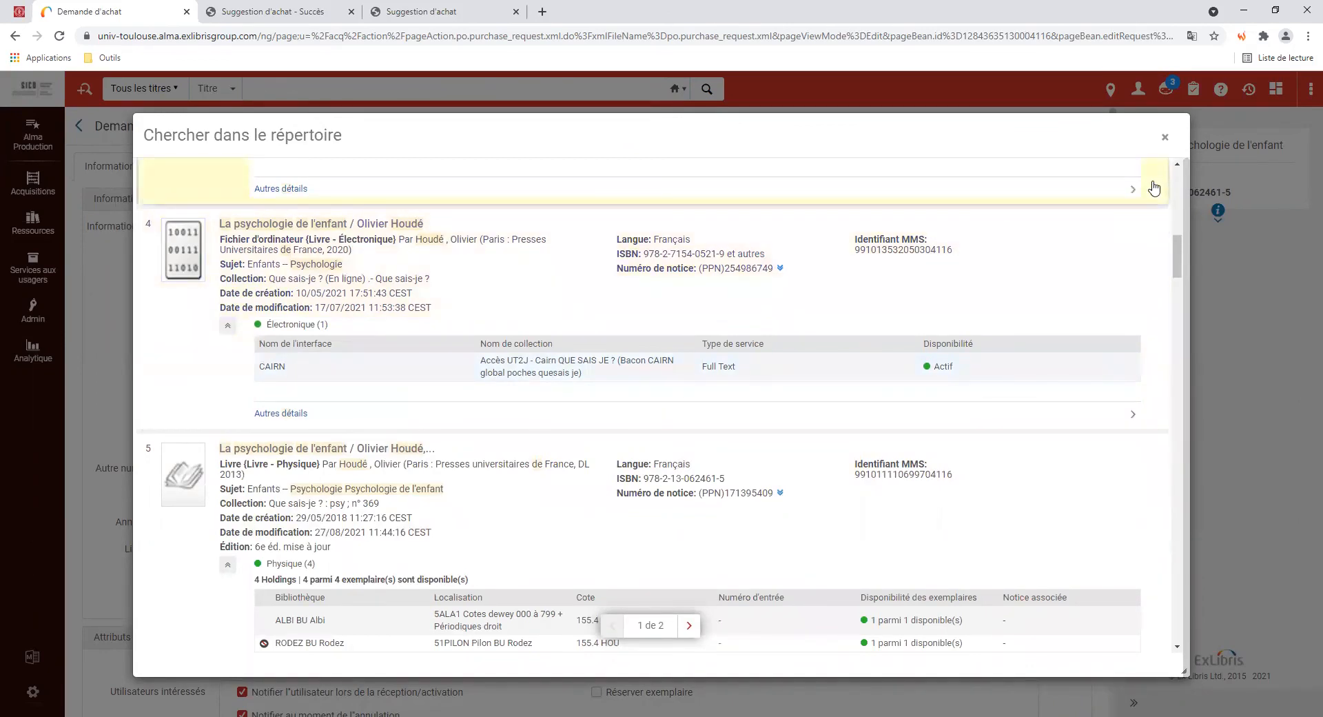
pyautogui.click(1164, 137)
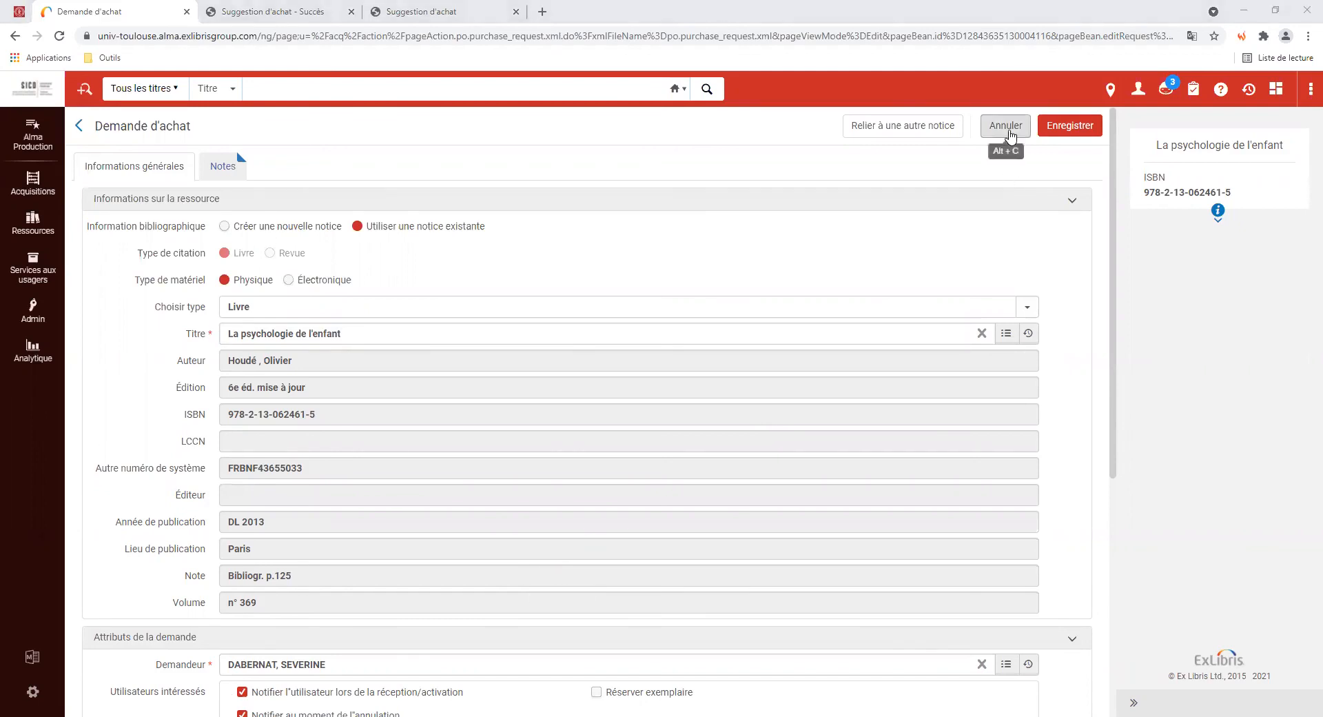
pyautogui.click(1010, 135)
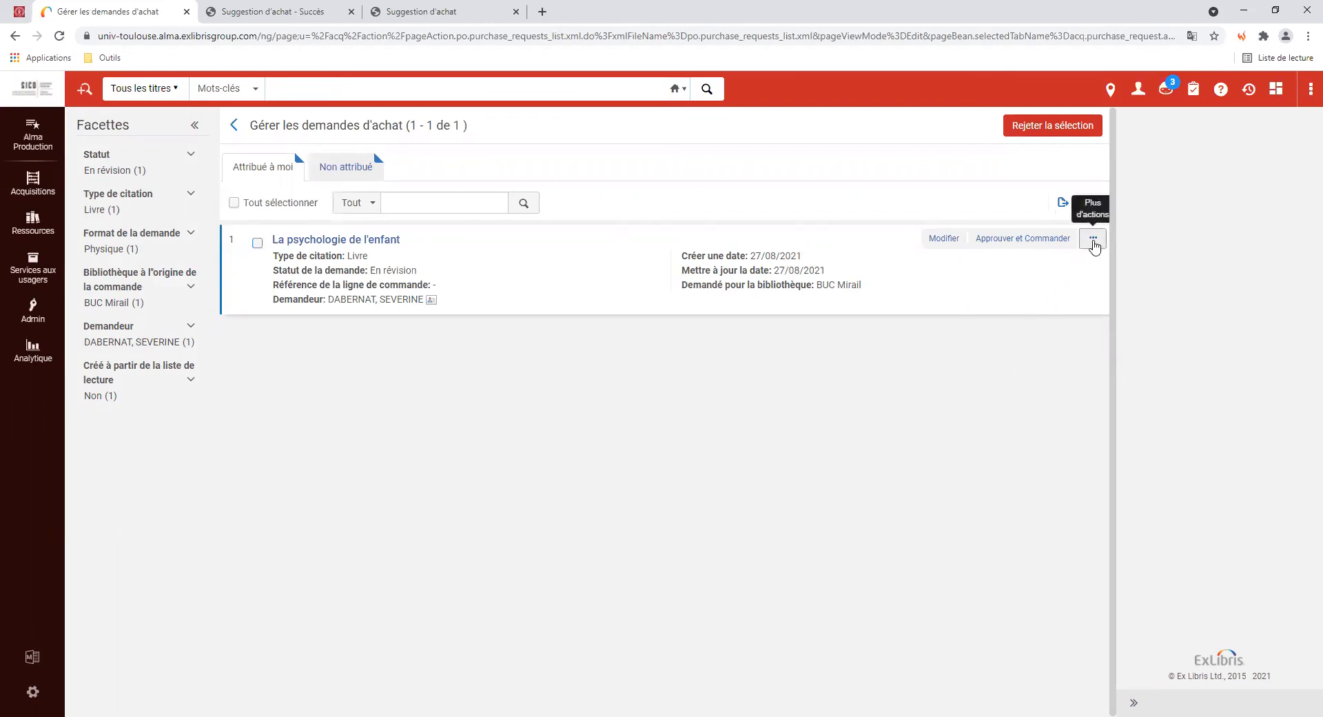
# Show the more-actions menu for the La psychologie de l'enfant request
pyautogui.click(1093, 239)
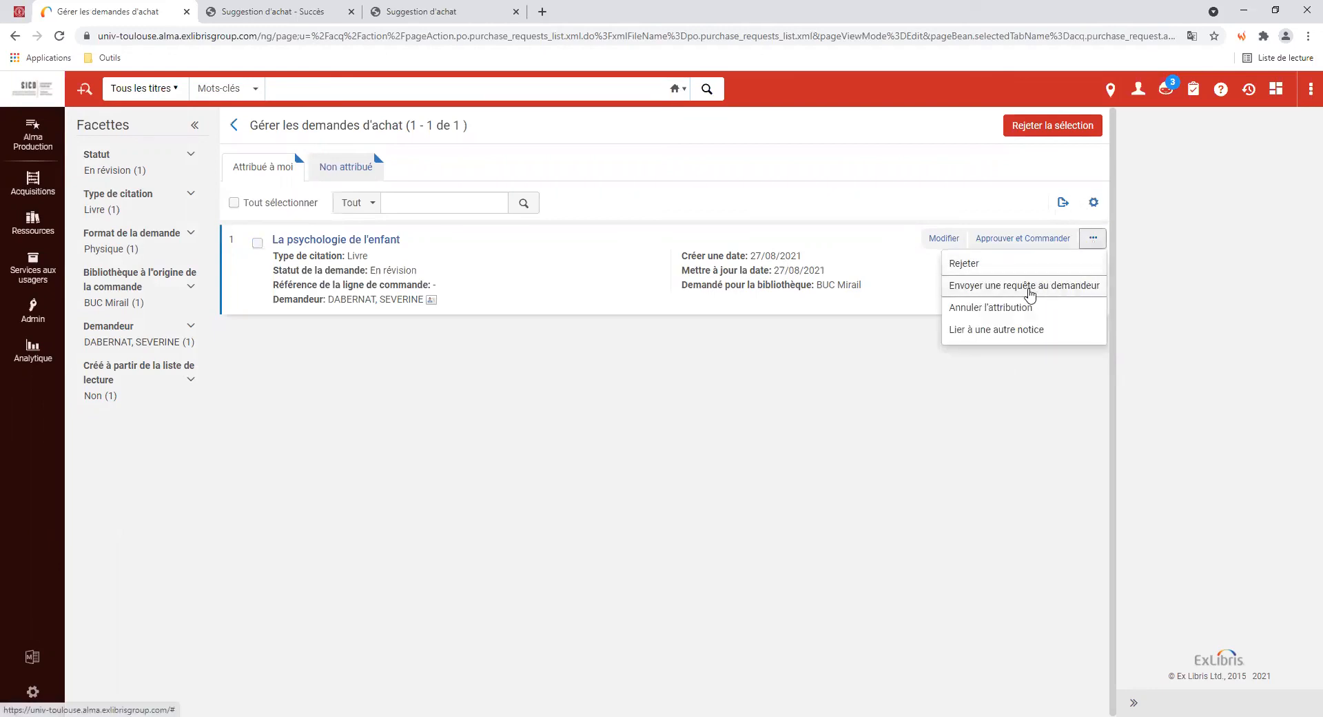
# Start an email query to the requester, replacing the sender with the acquisitions department address
pyautogui.click(1030, 292)
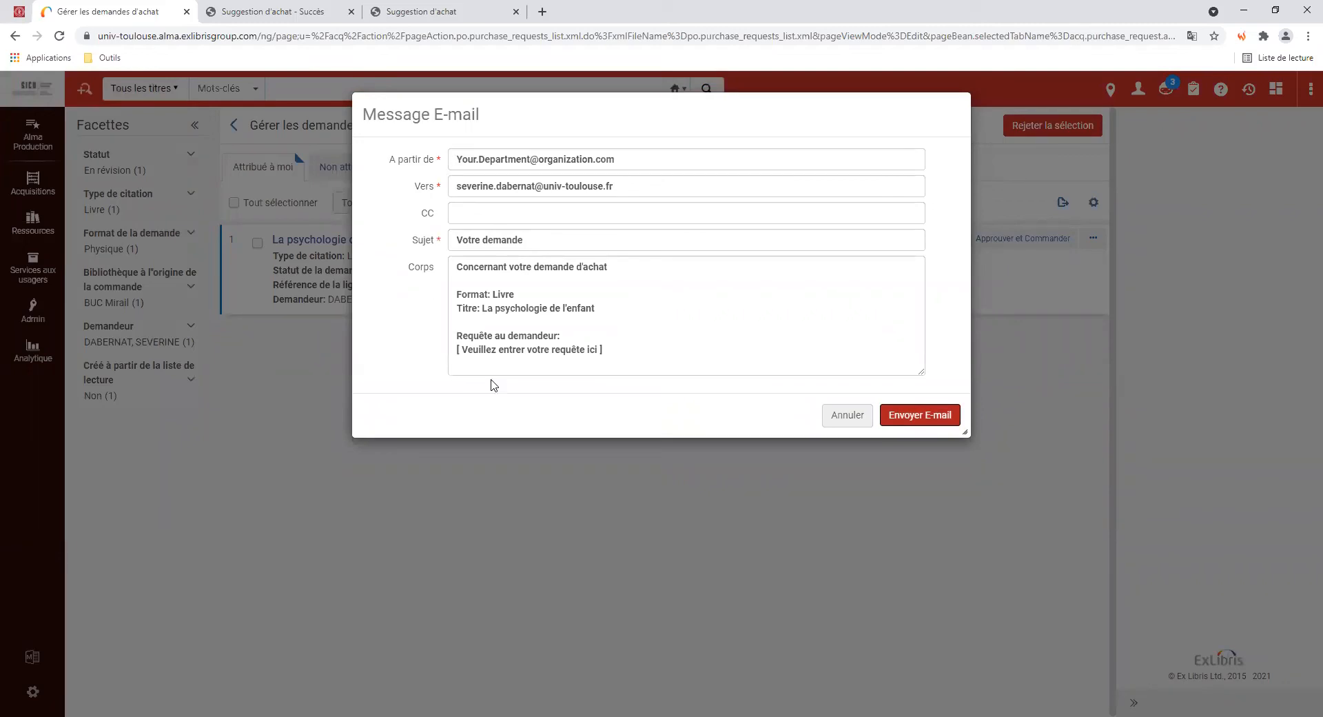
pyautogui.click(583, 158)
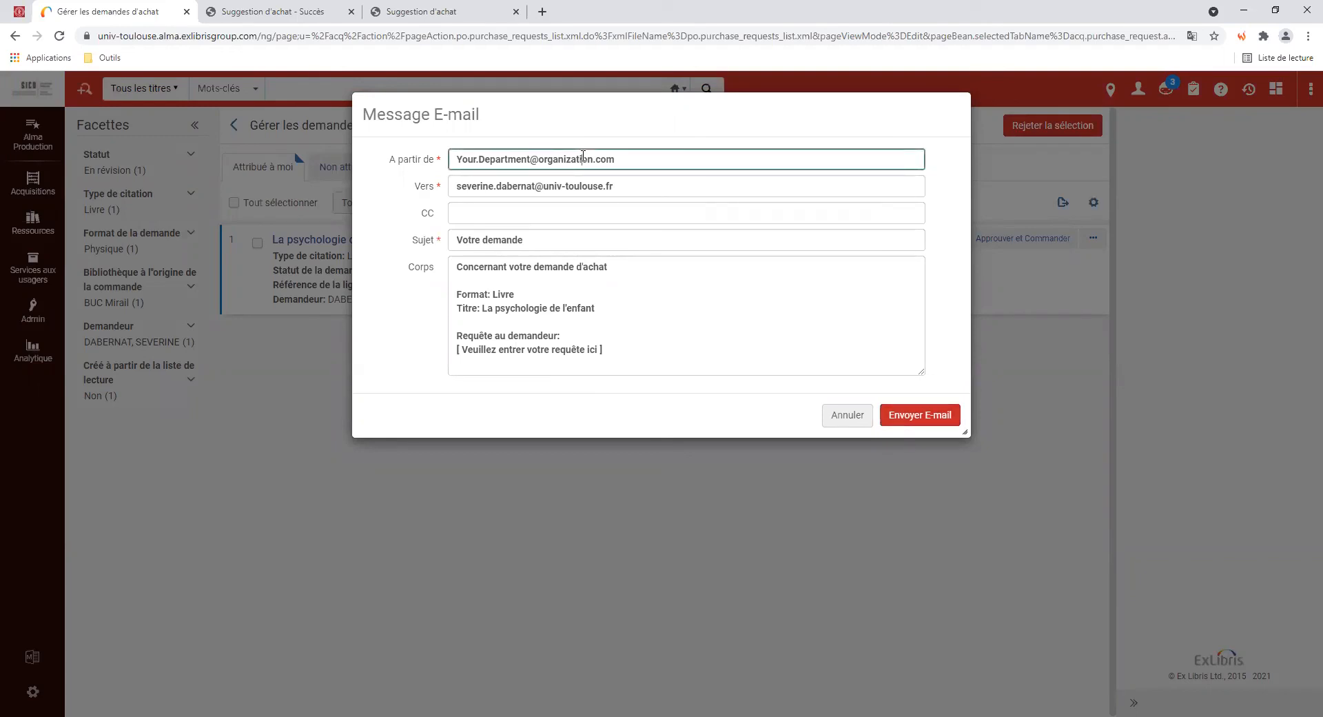
pyautogui.moveTo(624, 159); pyautogui.dragTo(448, 158)
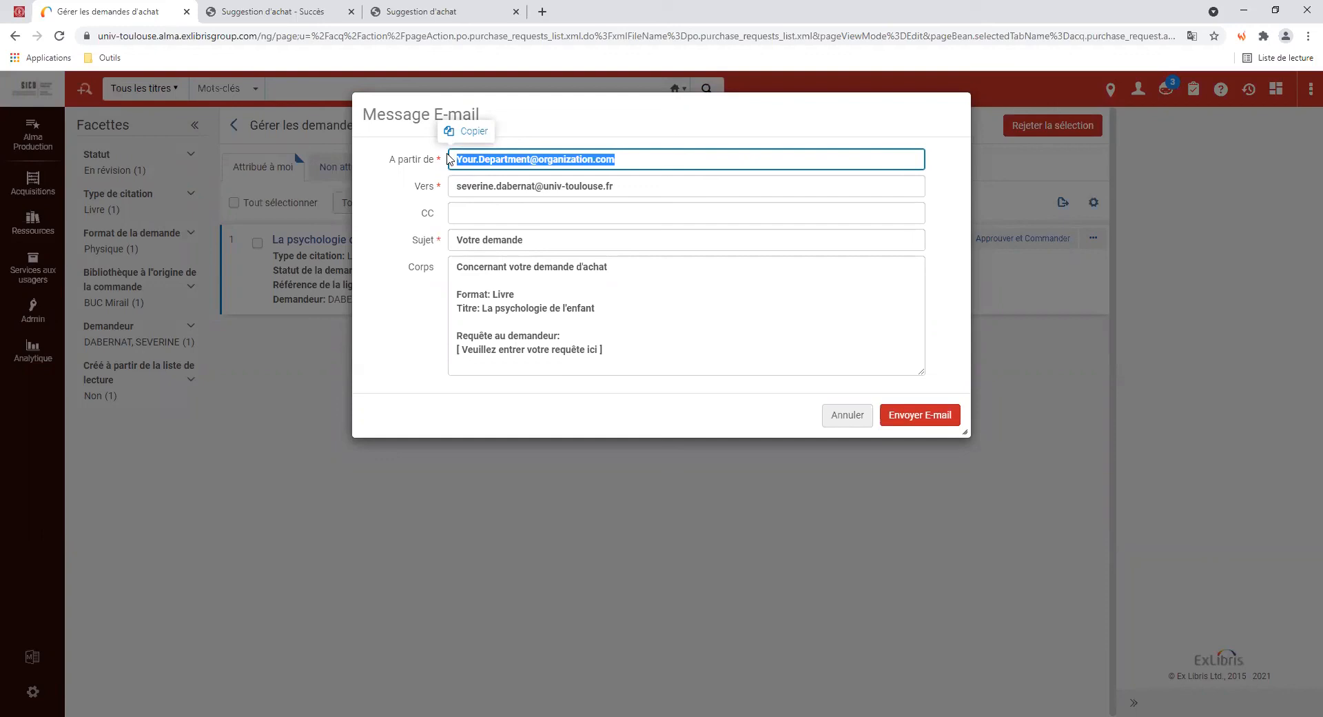
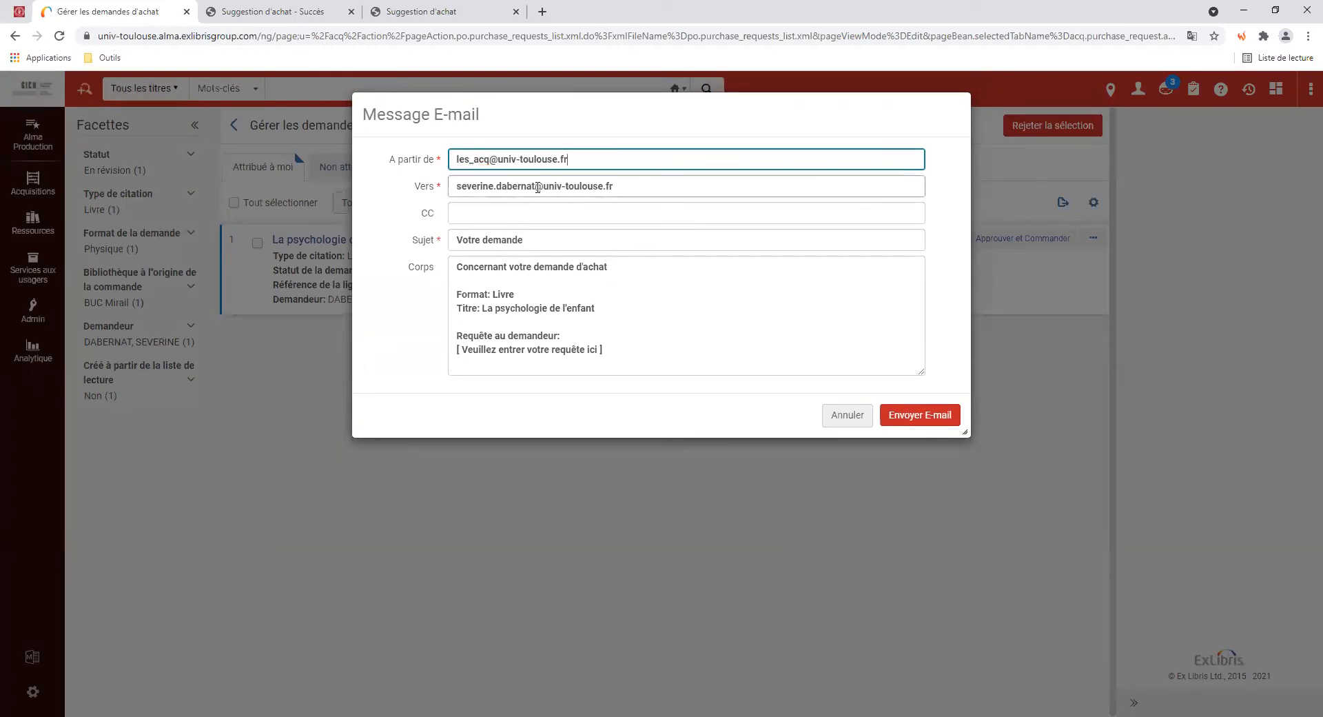
pyautogui.click(470, 184)
pyautogui.click(536, 188)
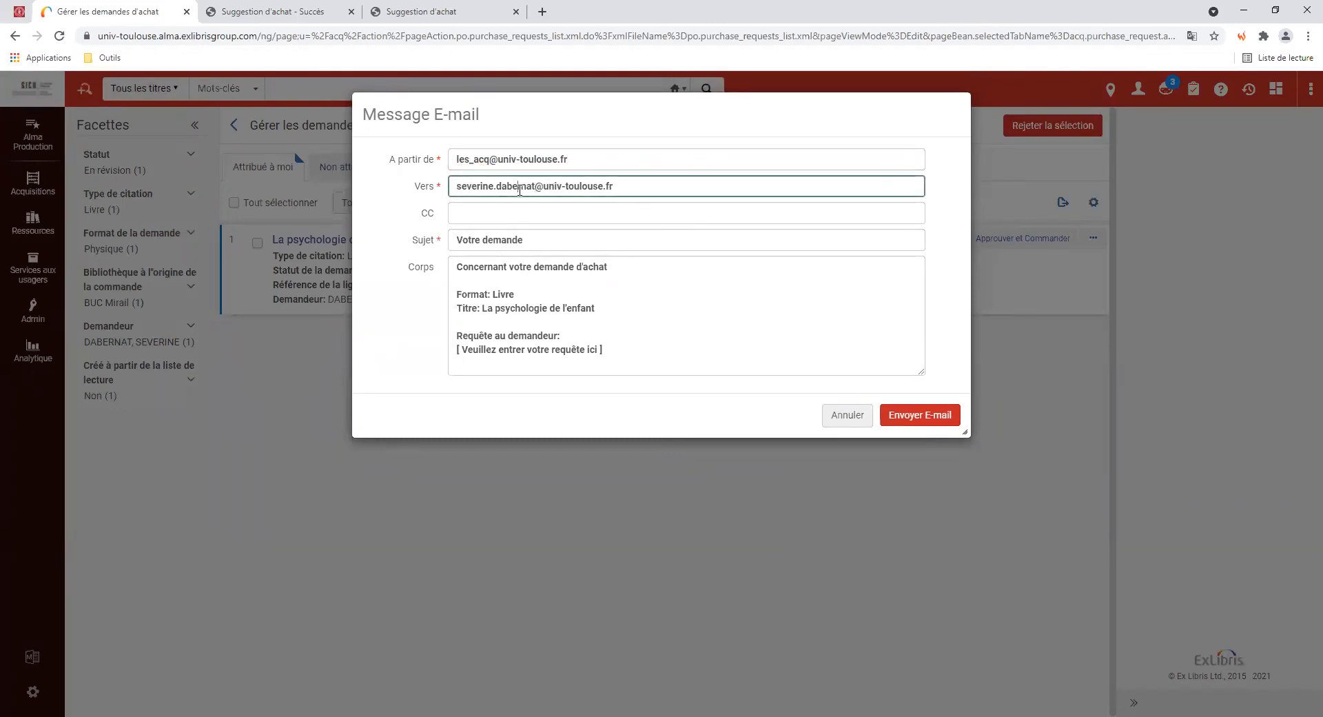
pyautogui.click(495, 213)
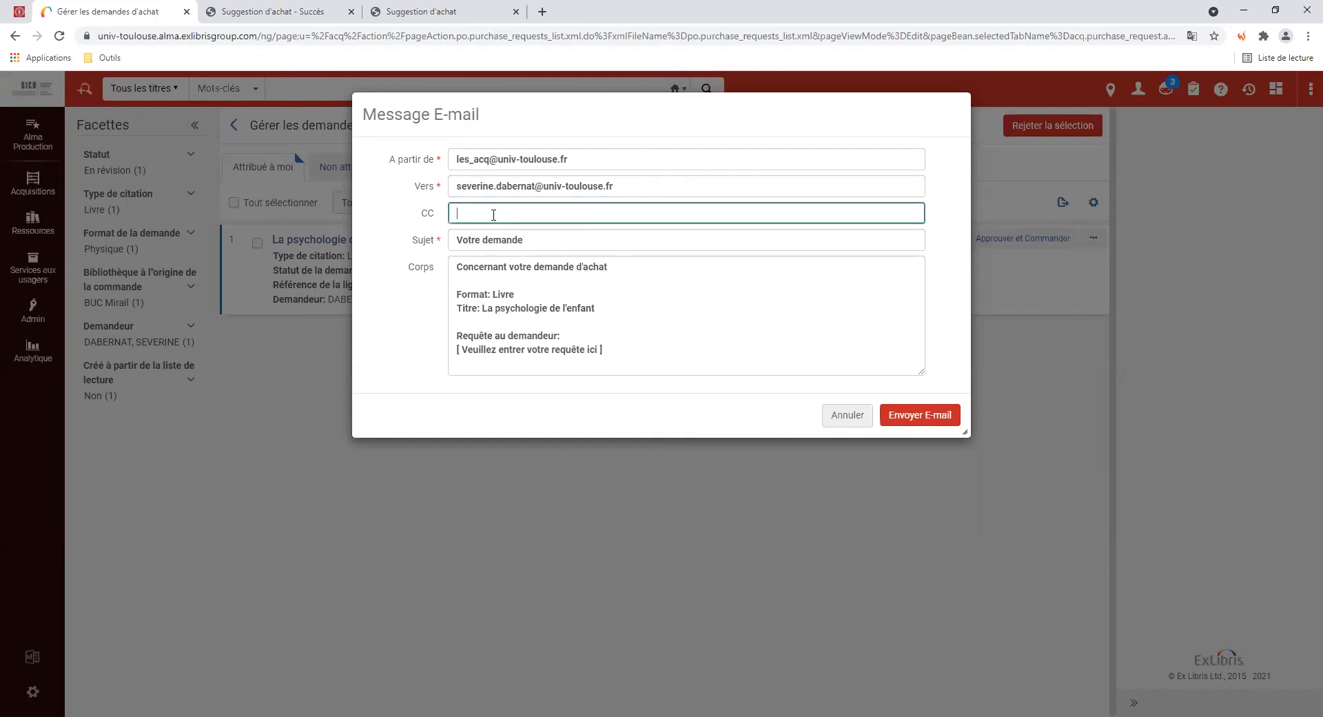
pyautogui.click(531, 239)
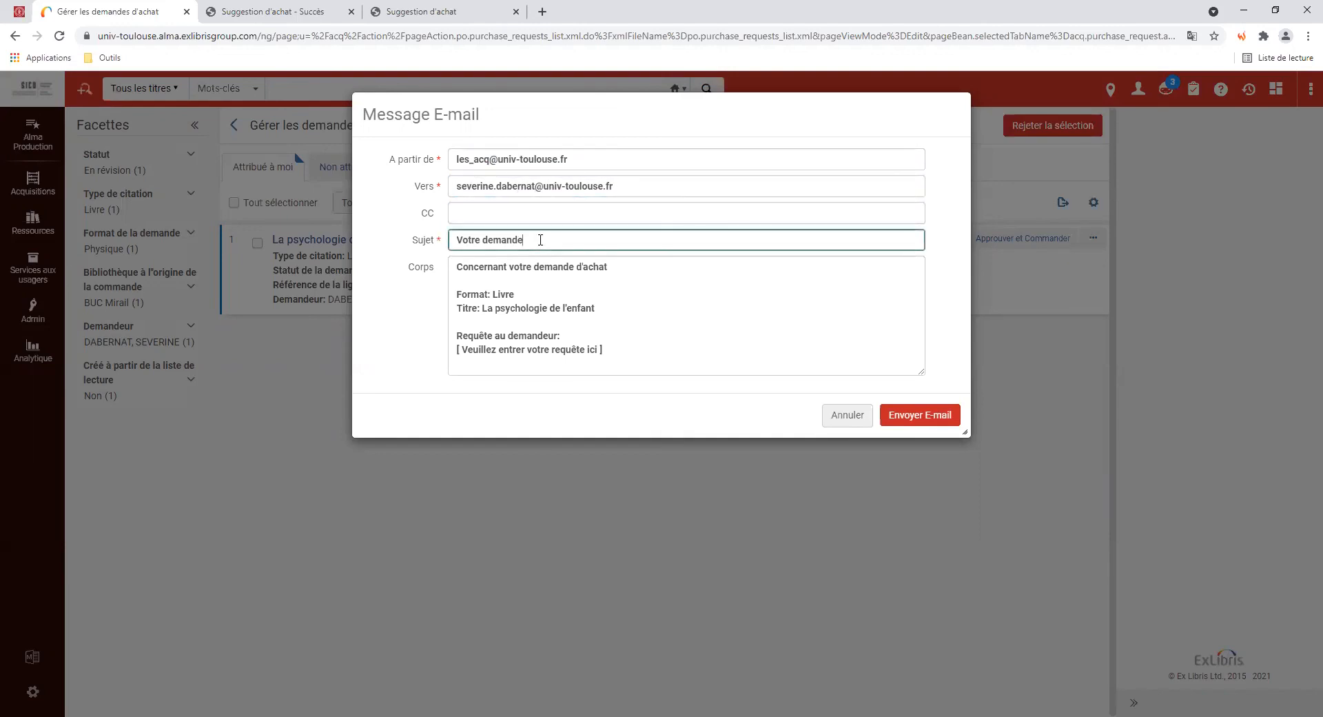
# Append 'psychologie de l'enfant' to the subject and state the document exists electronically in QSJ
pyautogui.write("psychologie de l'enfant")
pyautogui.click(506, 308)
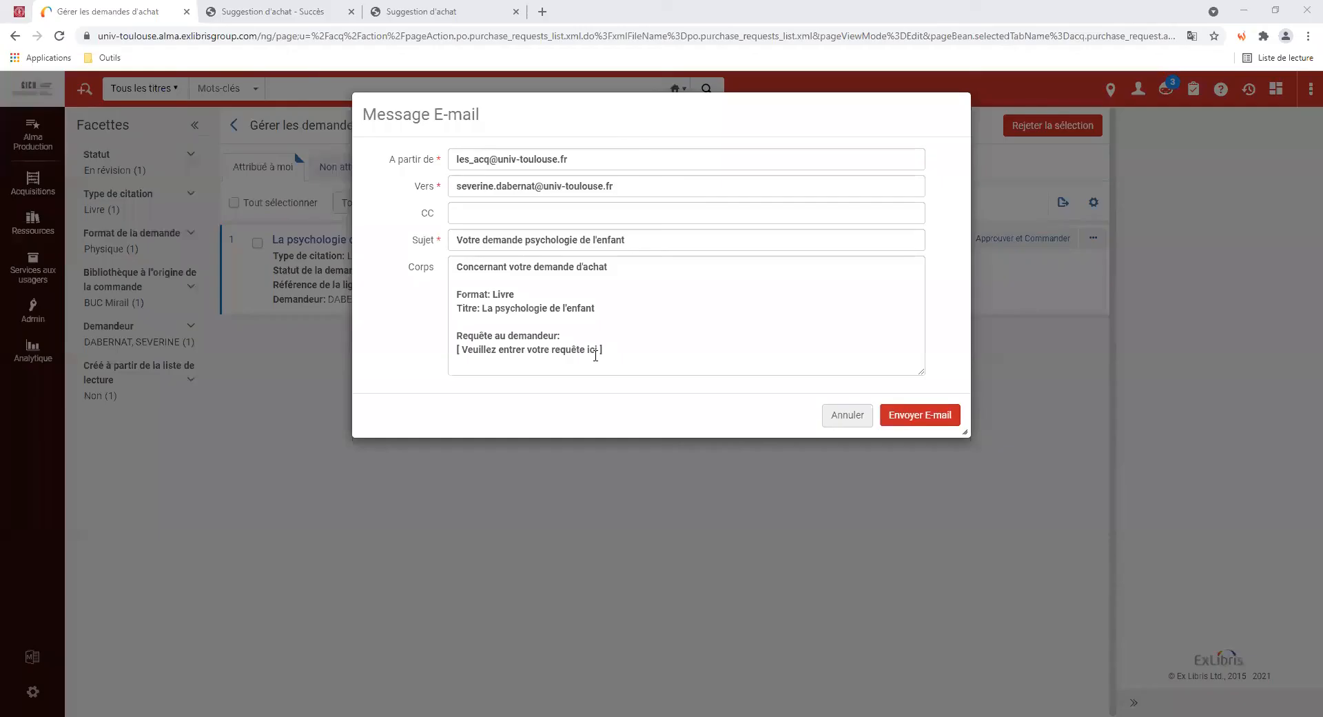
pyautogui.moveTo(598, 350); pyautogui.dragTo(463, 353)
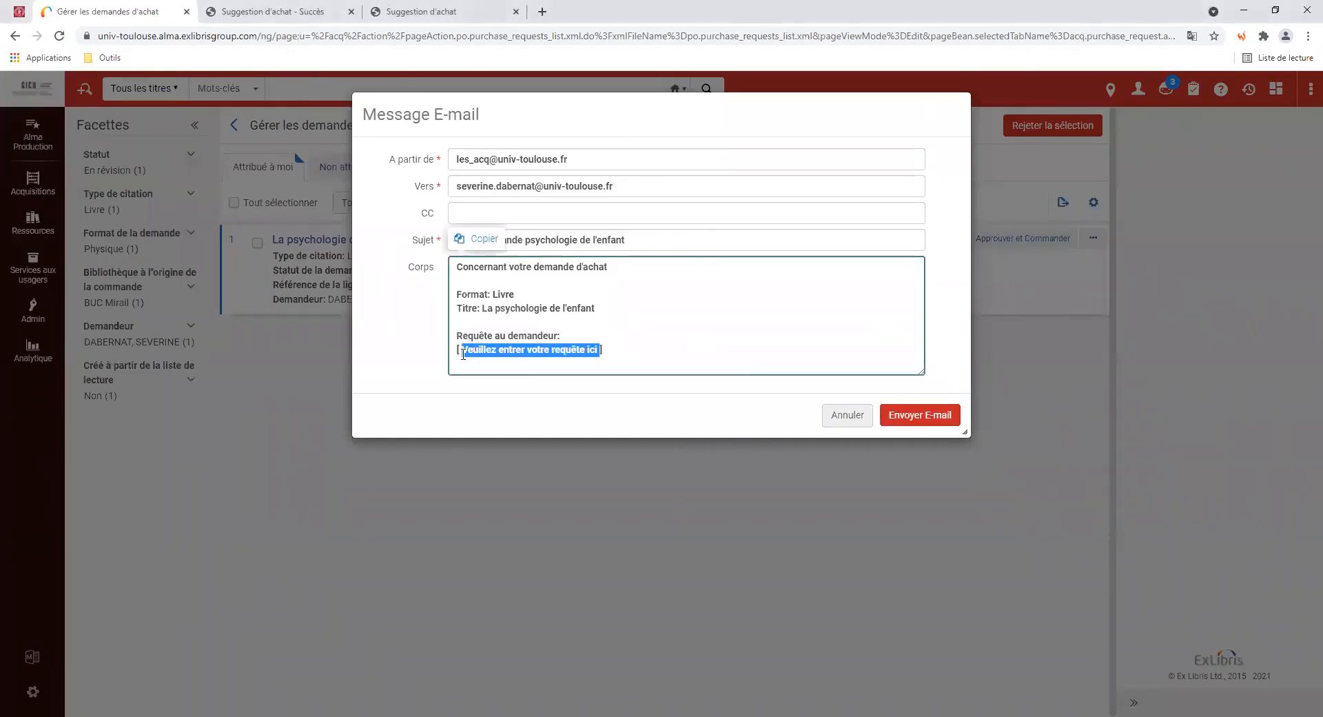
pyautogui.write('Le document e')
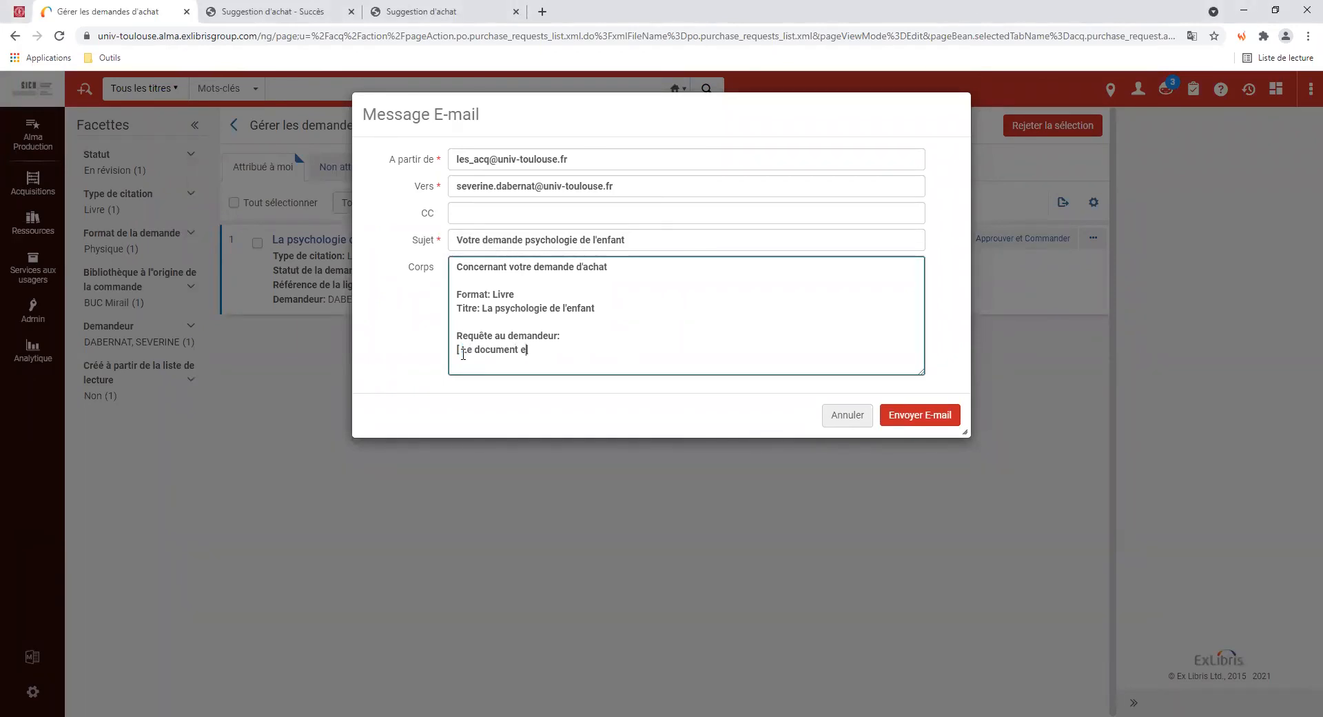
pyautogui.write('xiste en version électronique dans la col')
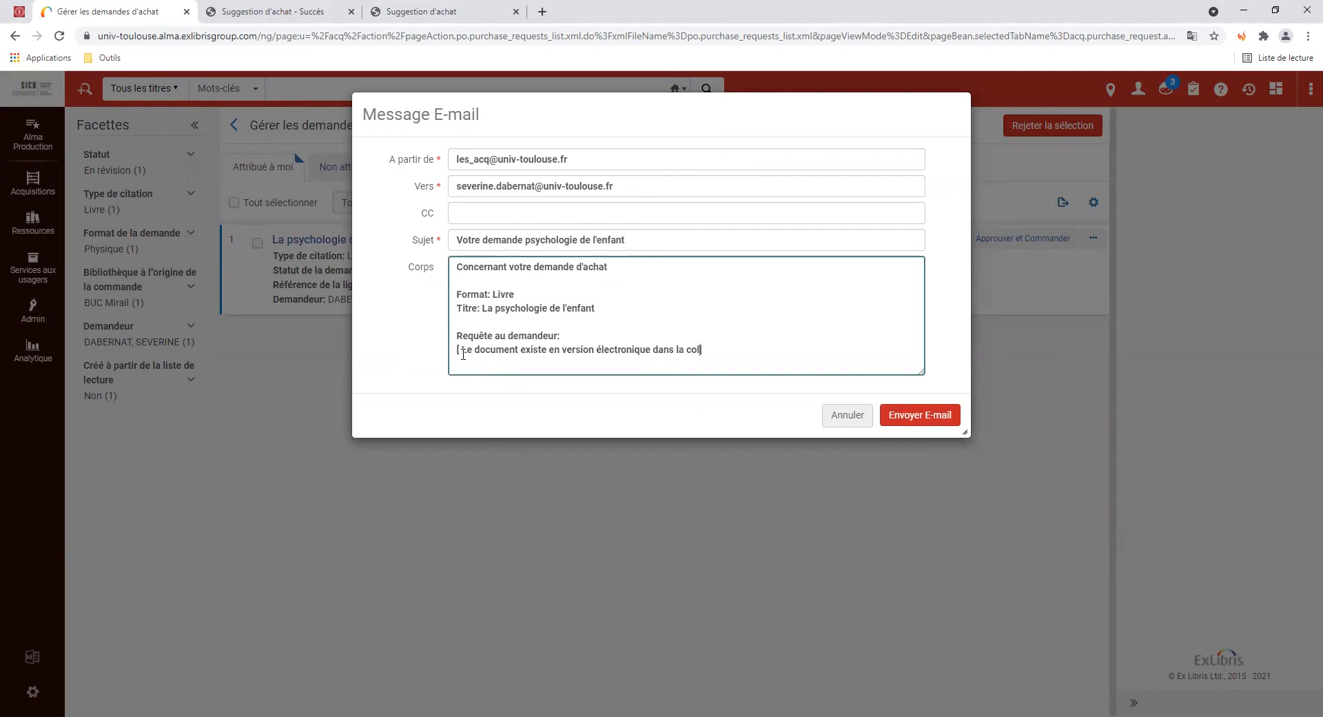
pyautogui.write('lection QSJ, le')
# Finish the body with 'merci de consulter Archipel : URL' and send the email
pyautogui.press('BackSpace')
pyautogui.press('BackSpace')
pyautogui.write('merci de')
pyautogui.press('BackSpace')
pyautogui.press('BackSpace')
pyautogui.write('e consulter Archipel')
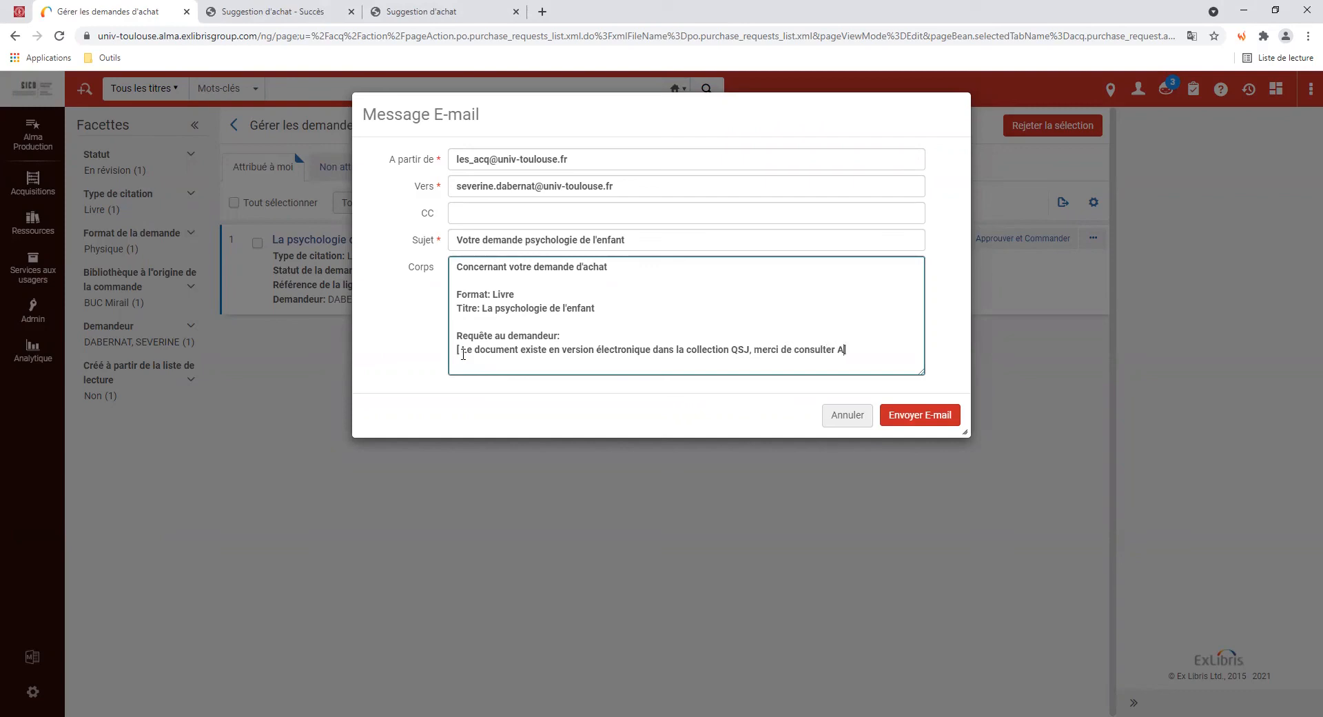
pyautogui.write(' : RL')
pyautogui.press('BackSpace')
pyautogui.press('BackSpace')
pyautogui.write('UL')
pyautogui.press('BackSpace')
pyautogui.write('RL')
pyautogui.click(923, 416)
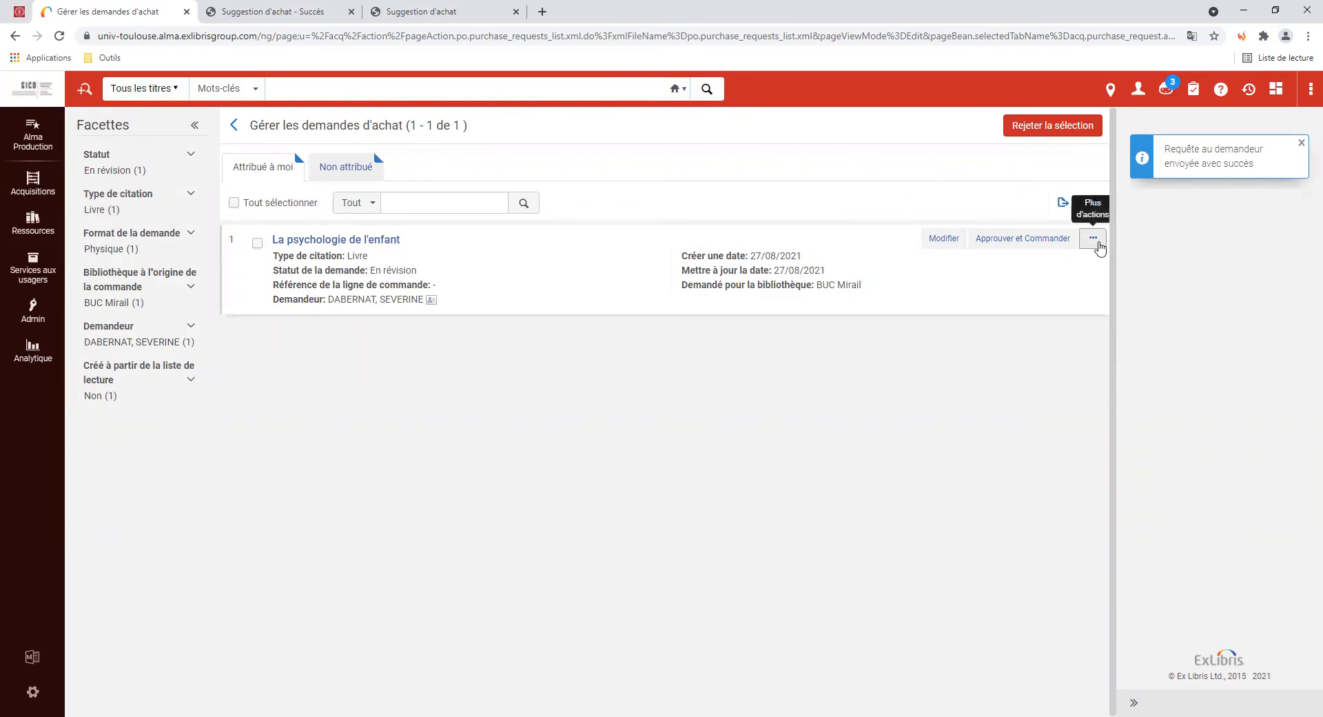
# Reject La psychologie de l'enfant as Disponible en format numérique and view the unassigned requests
pyautogui.click(1096, 242)
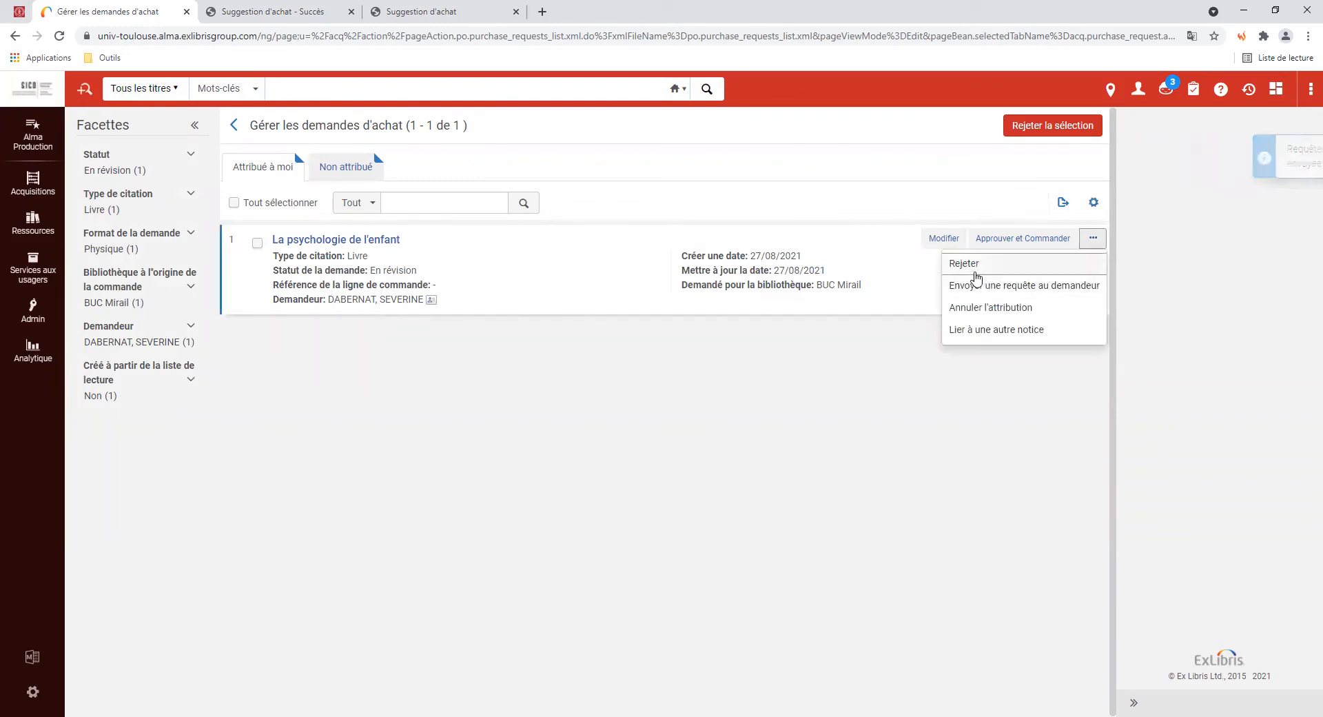
pyautogui.click(974, 268)
pyautogui.click(917, 248)
pyautogui.click(534, 136)
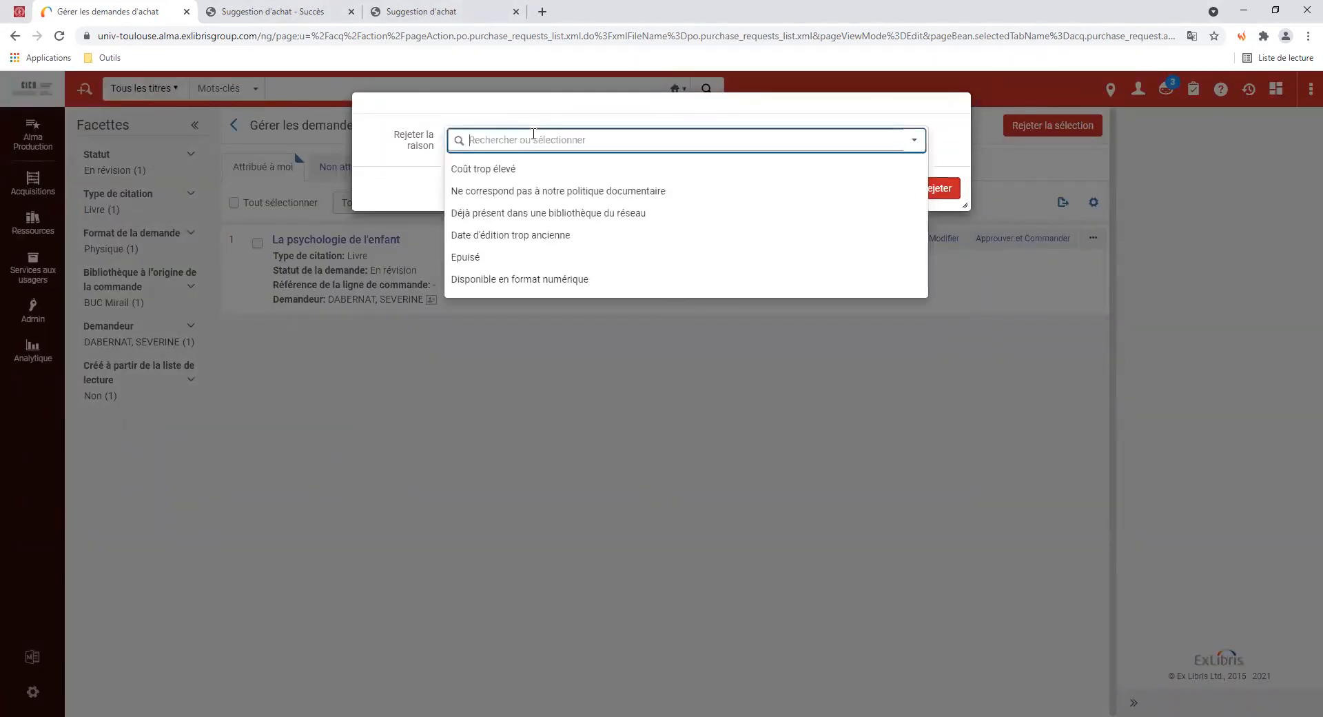
pyautogui.click(532, 284)
pyautogui.click(927, 195)
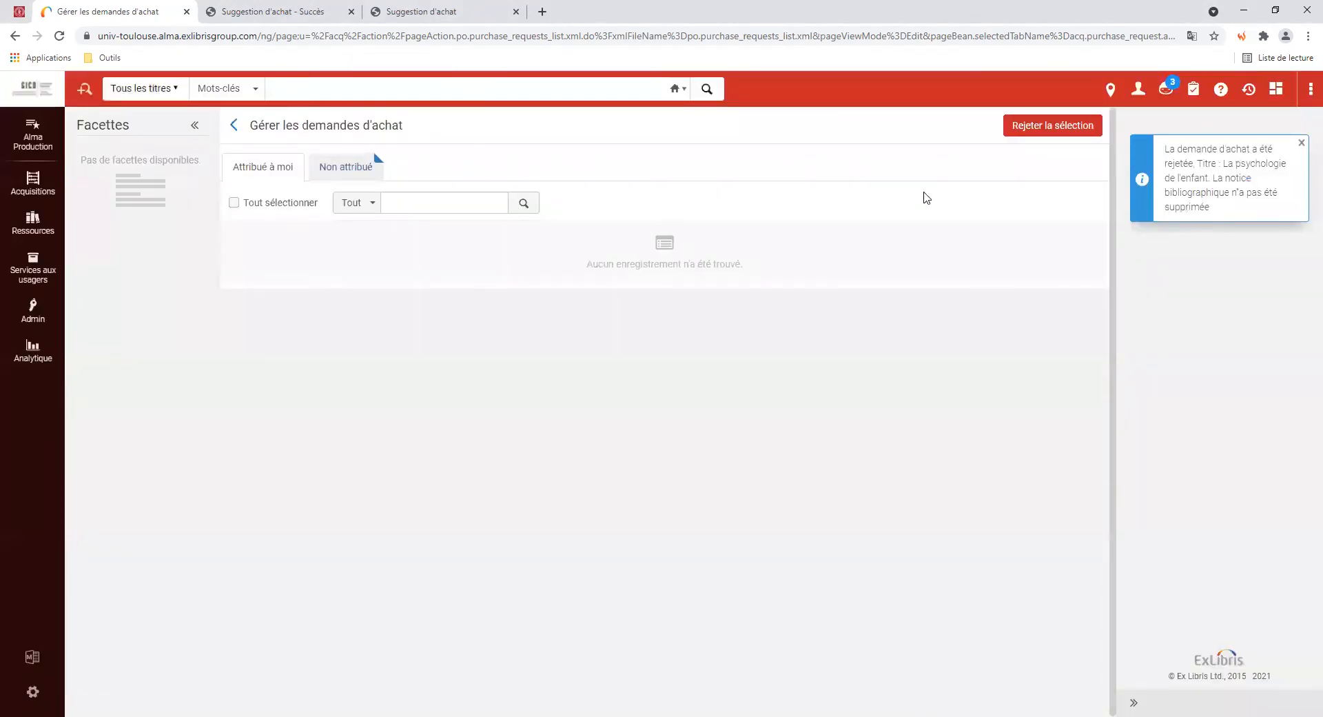
pyautogui.click(342, 170)
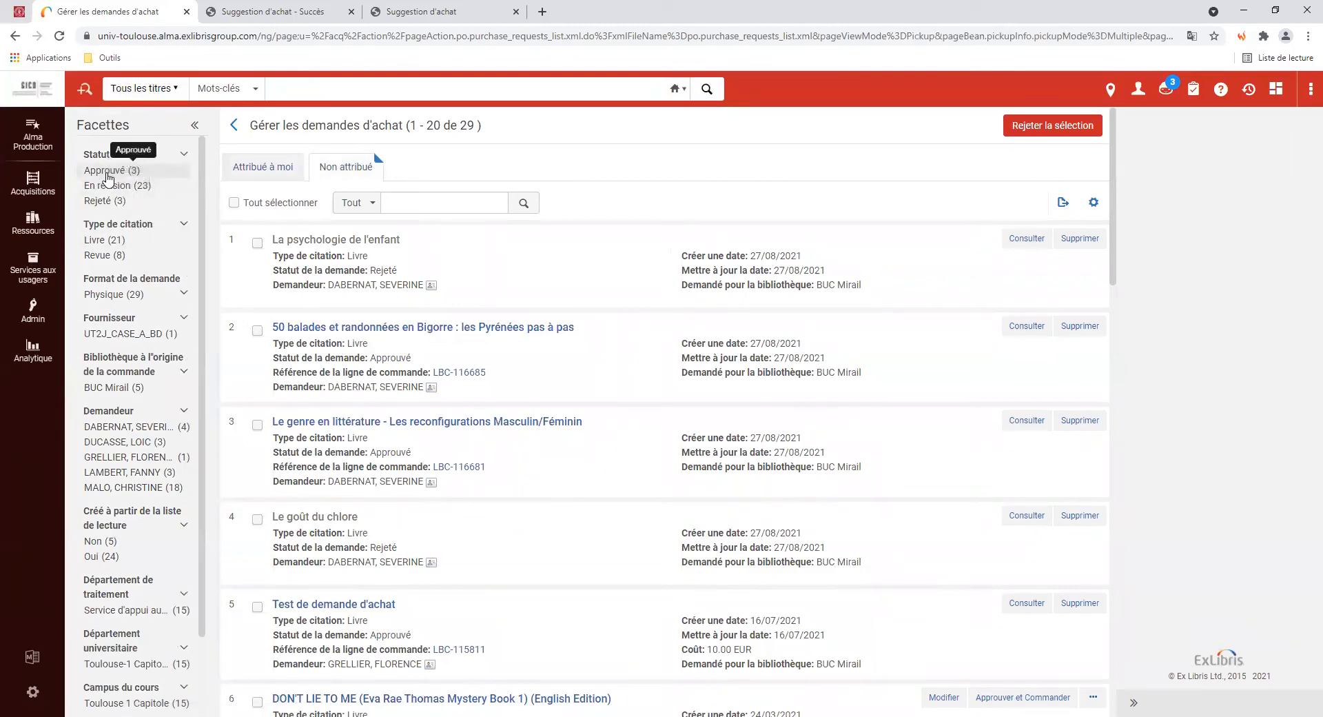
# Filter unassigned requests by Approuvé, clear it, then filter by Rejeté to show three
pyautogui.click(109, 173)
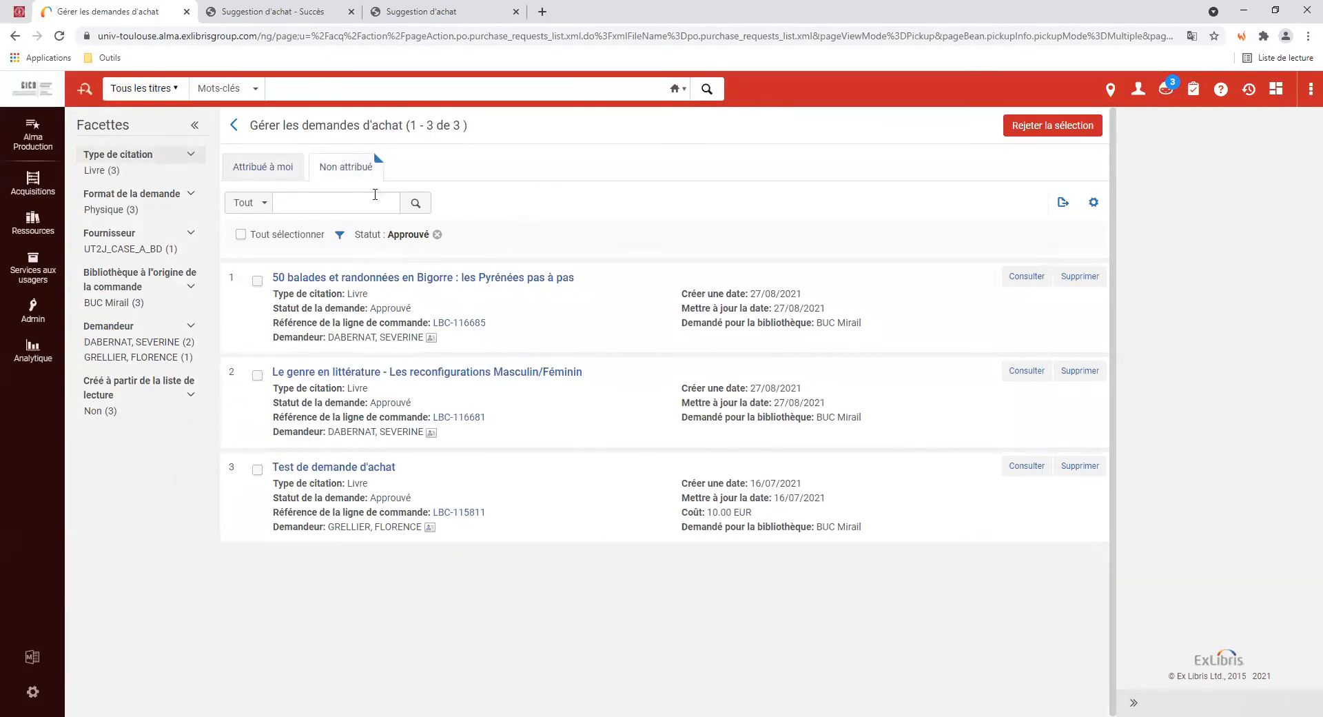
pyautogui.click(438, 235)
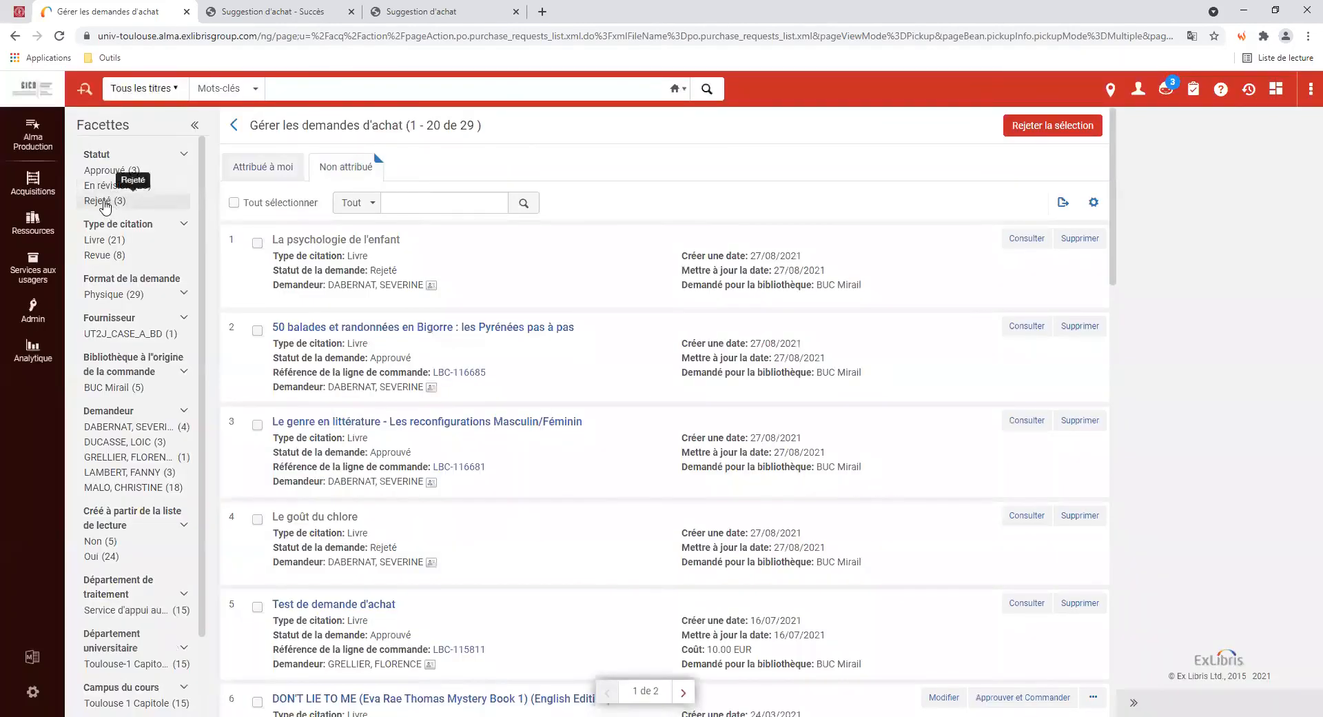
pyautogui.click(109, 187)
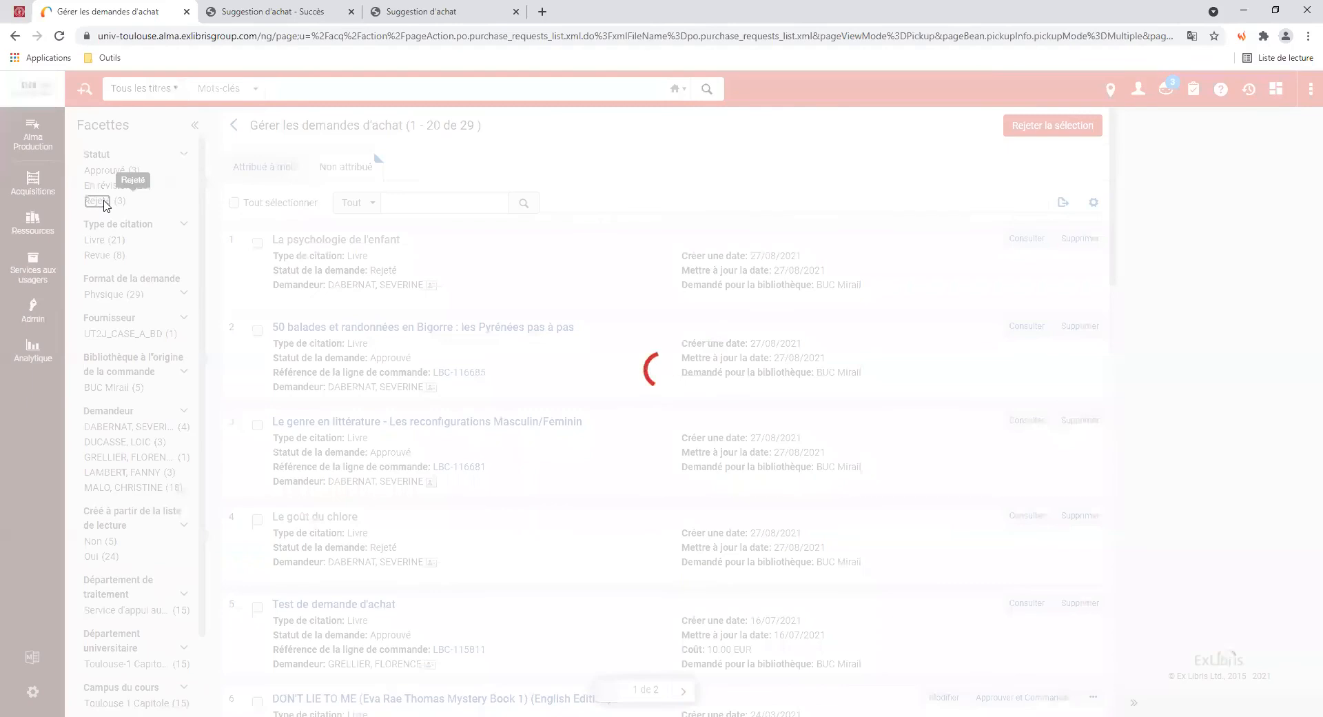